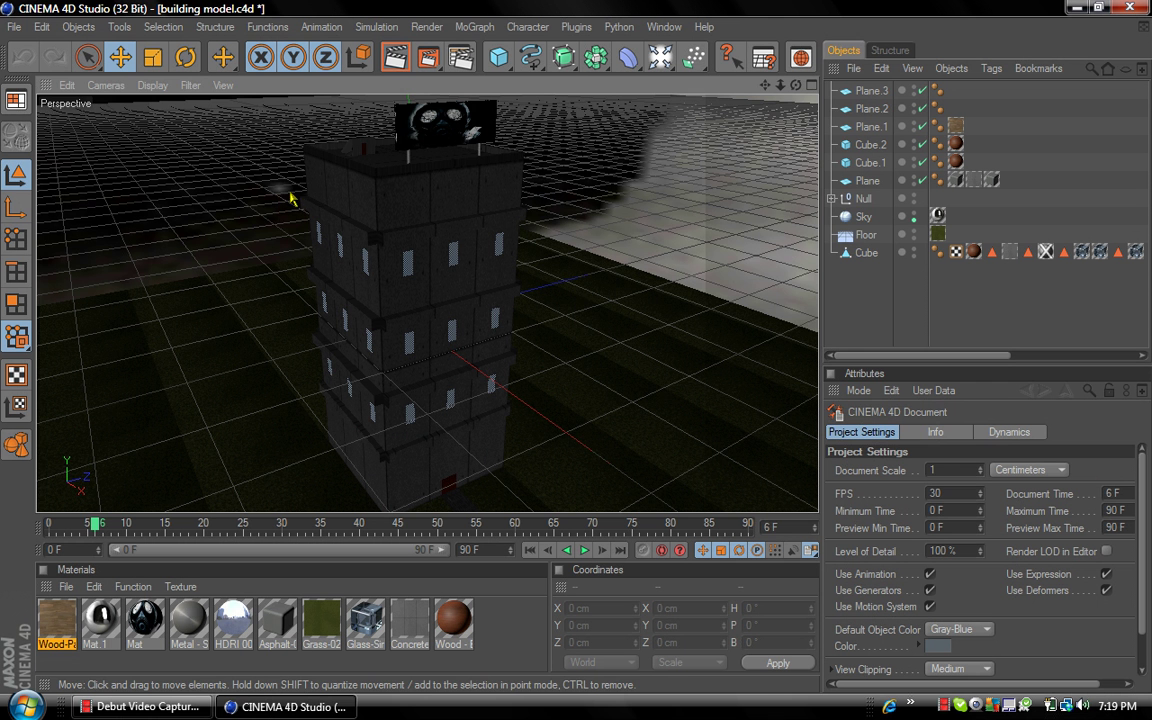
Create a new empty project alongside the open building model.
mouse_move(796, 85)
mouse_down()
mouse_move(799, 103)
mouse_move(1045, 113)
mouse_move(1018, 58)
mouse_move(1095, 118)
mouse_move(1133, 122)
mouse_move(1147, 118)
mouse_move(1150, 84)
mouse_move(1146, 44)
mouse_move(1133, 135)
mouse_move(1130, 100)
mouse_move(773, 85)
mouse_up()
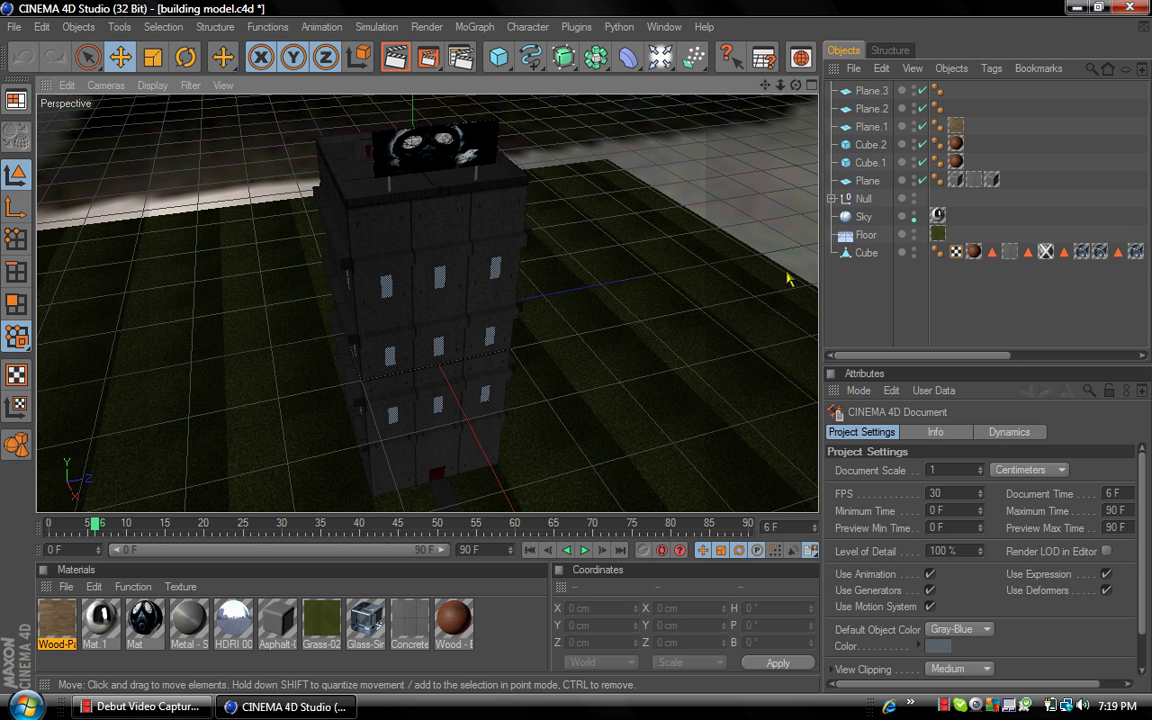
click(14, 26)
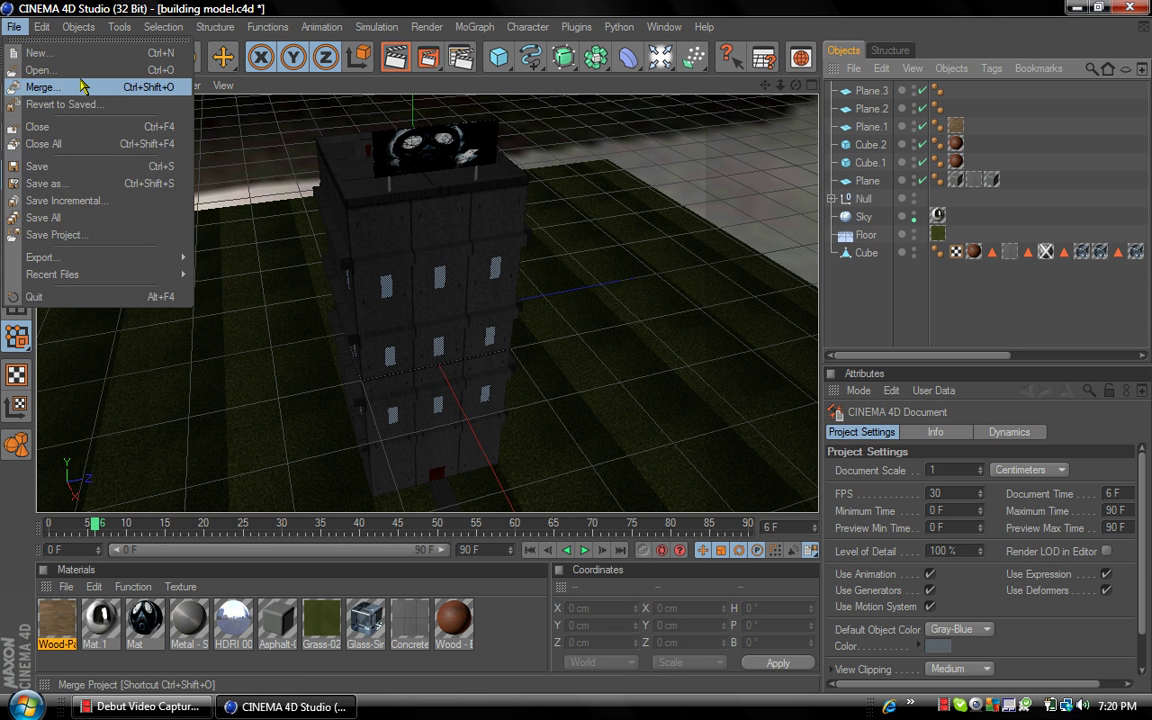
click(45, 53)
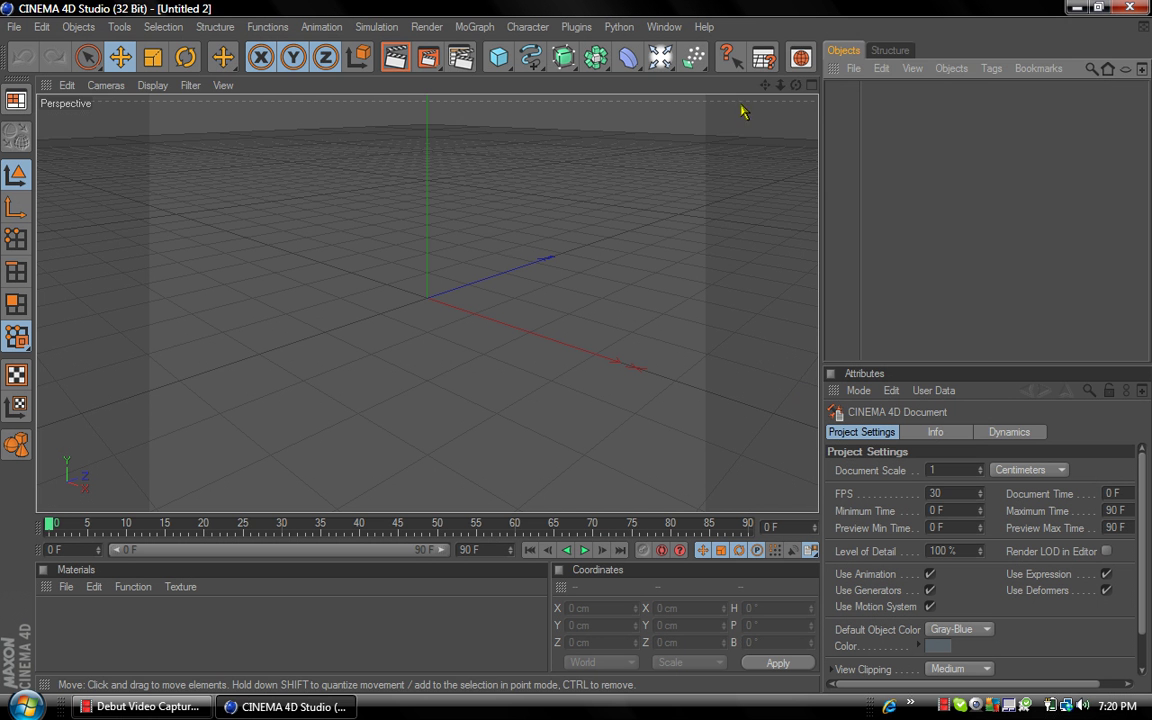
Add a cube primitive to the empty scene and deselect it.
drag(796, 86, 869, 167)
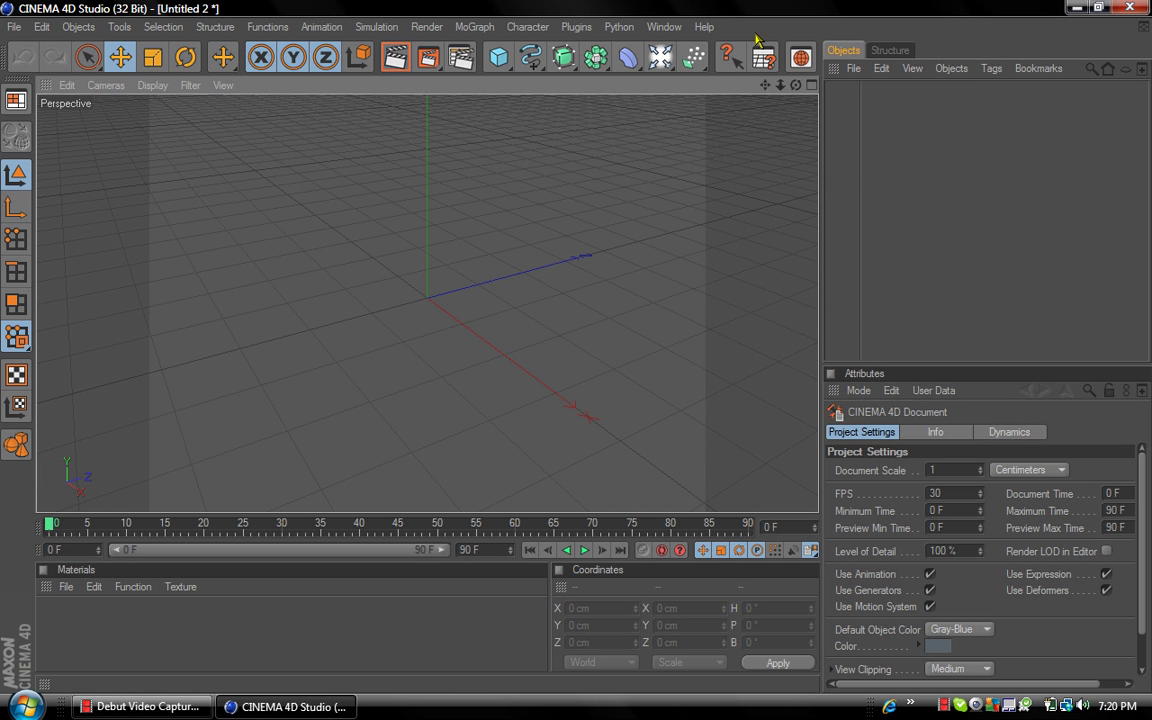
click(799, 84)
click(798, 87)
mouse_move(799, 87)
mouse_down()
mouse_move(801, 150)
mouse_move(800, 90)
mouse_up()
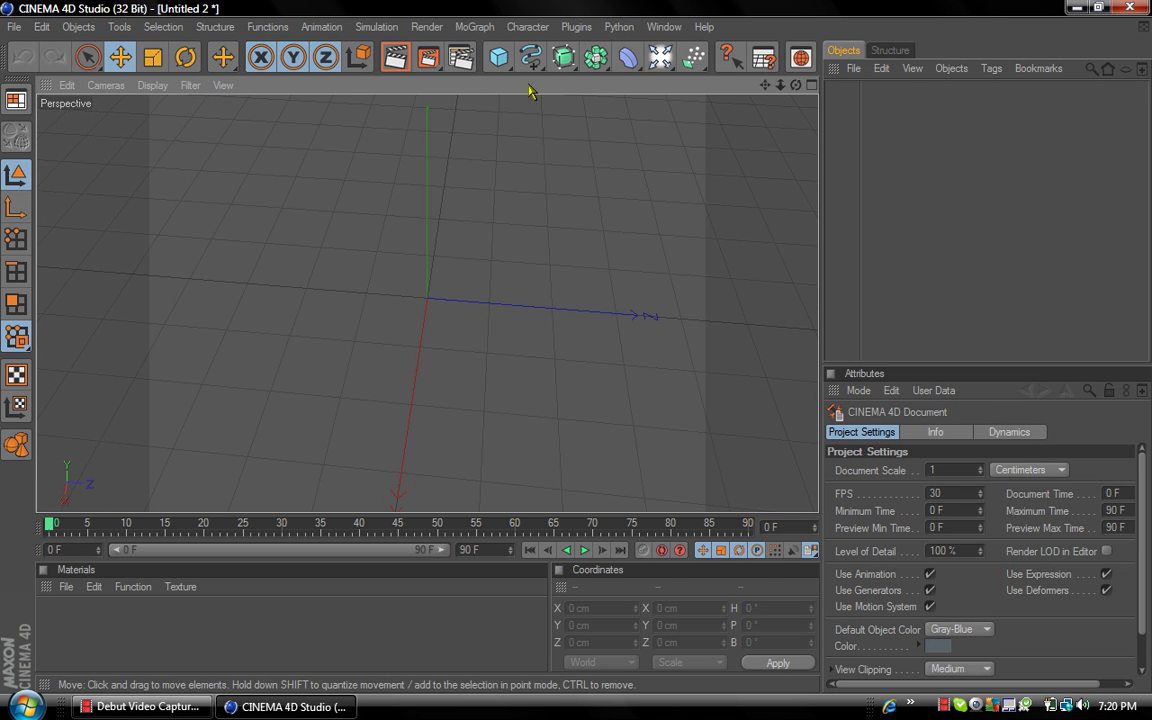
click(509, 58)
click(901, 212)
Examine the cube in the perspective view from several angles and distances.
drag(797, 88, 722, 195)
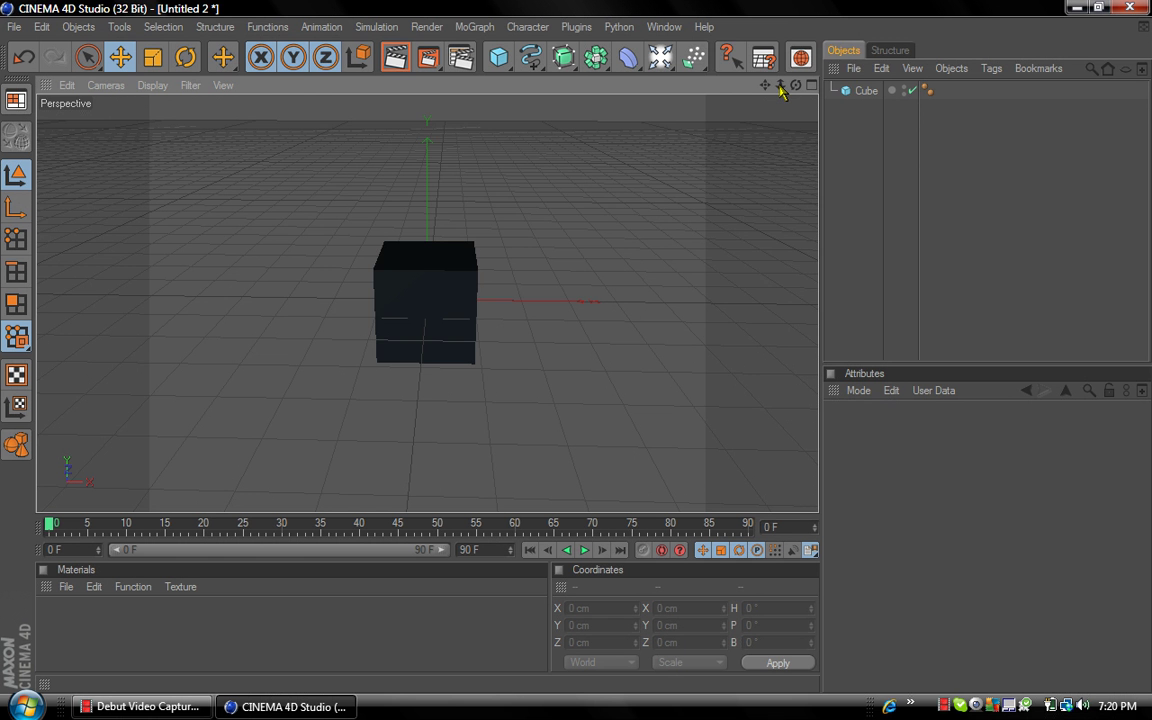
drag(781, 86, 588, 315)
scroll(470, 305, up, 3)
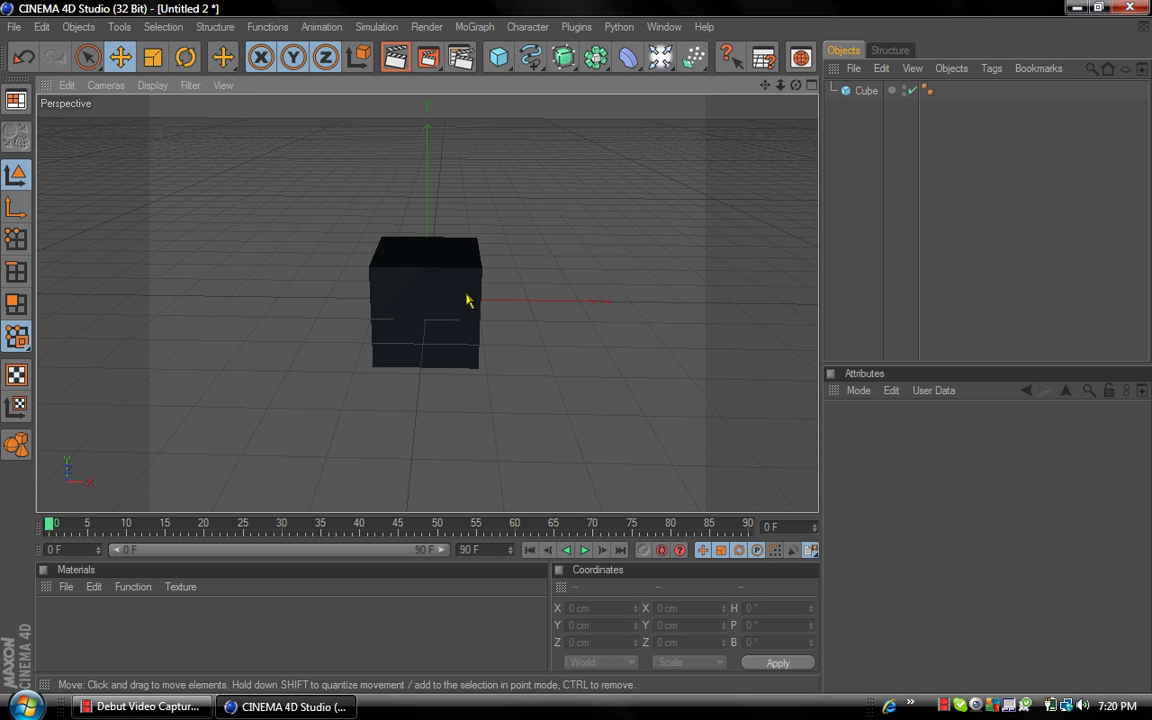
scroll(466, 300, up, 2)
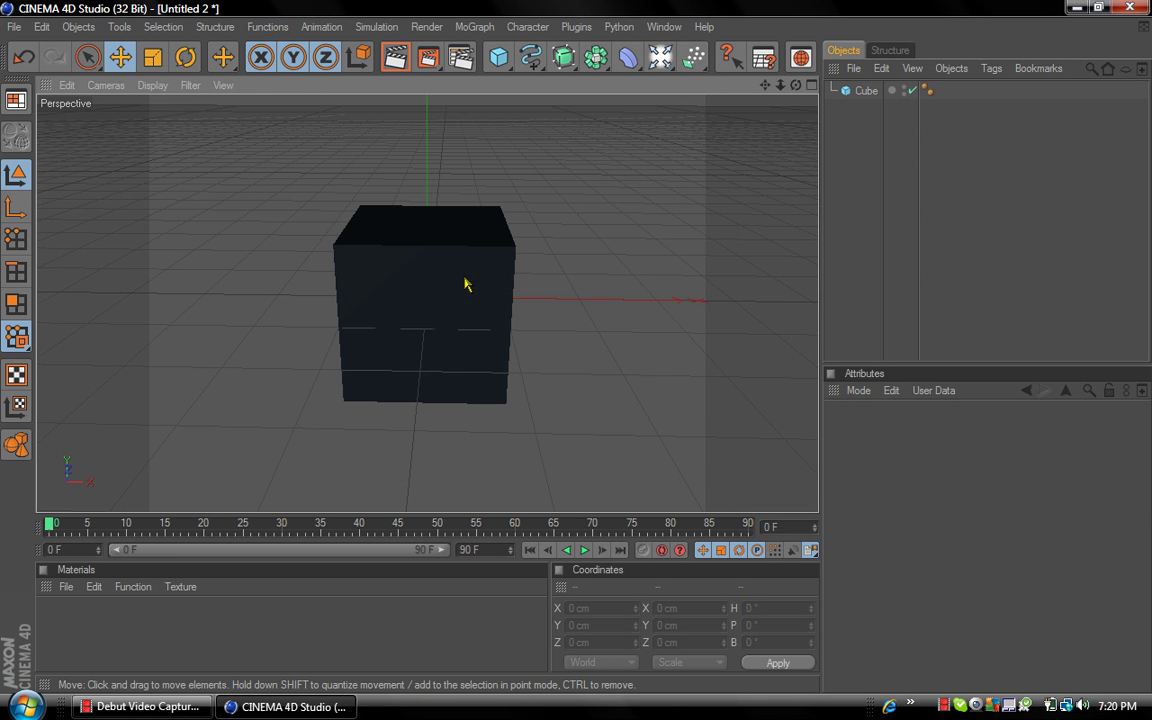
click(465, 285)
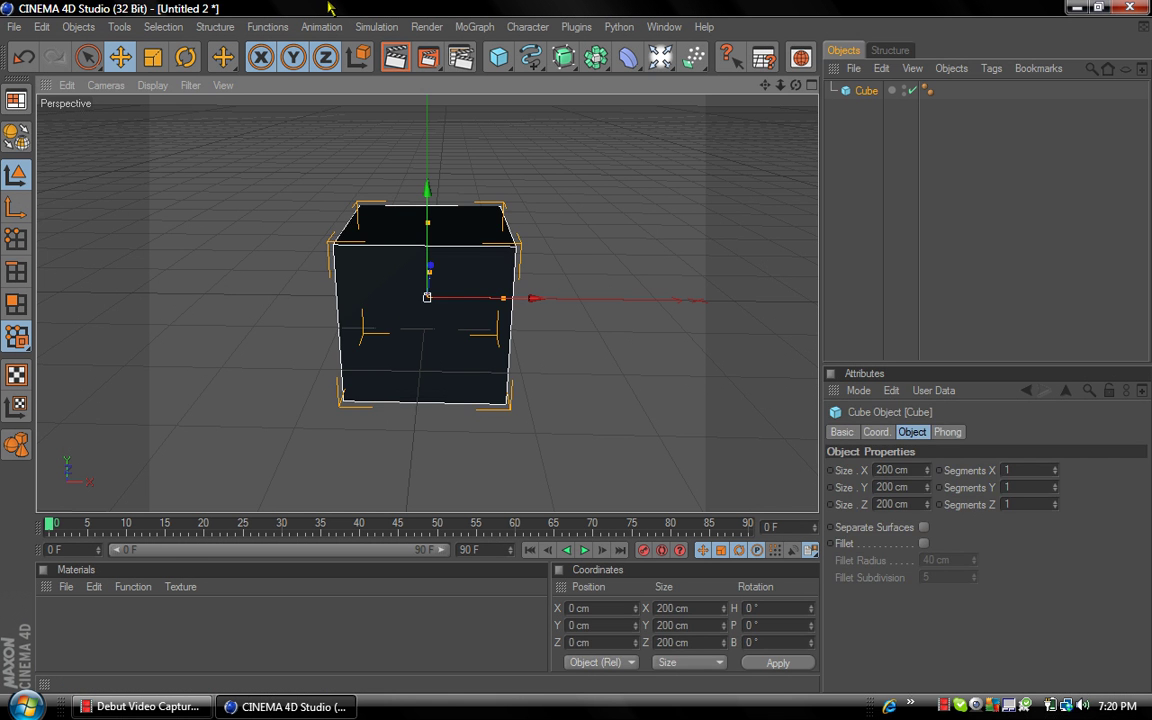
click(455, 200)
scroll(455, 200, down, 3)
drag(765, 86, 672, 178)
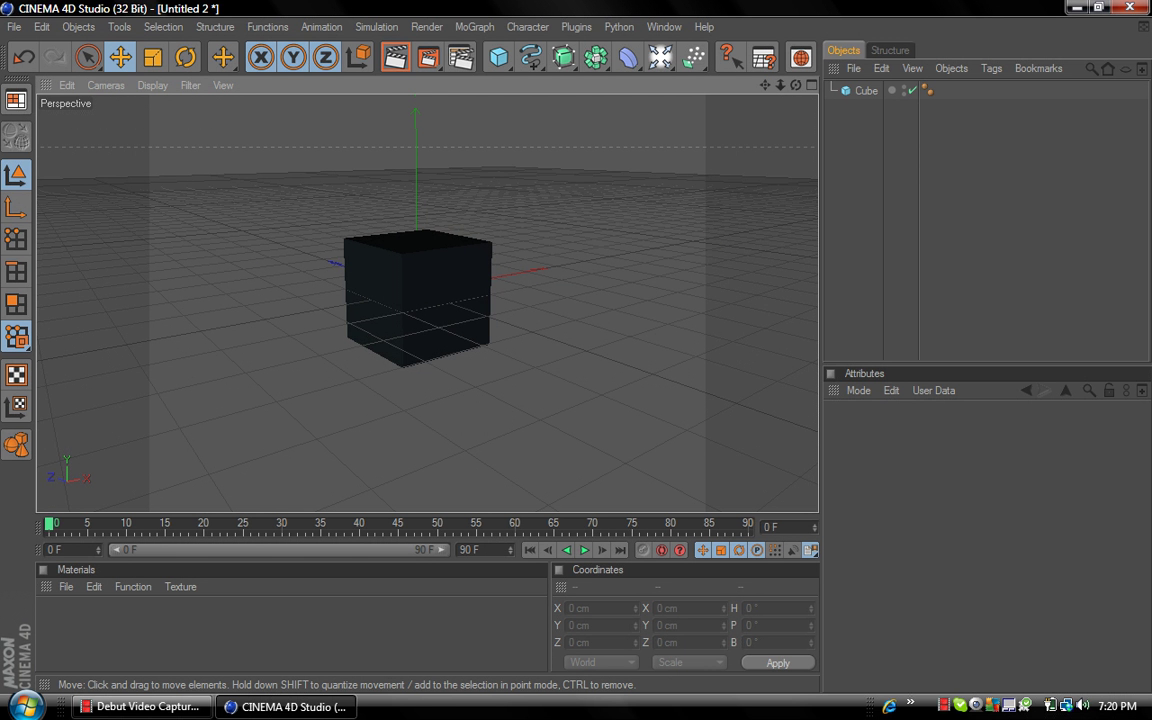
drag(796, 86, 771, 96)
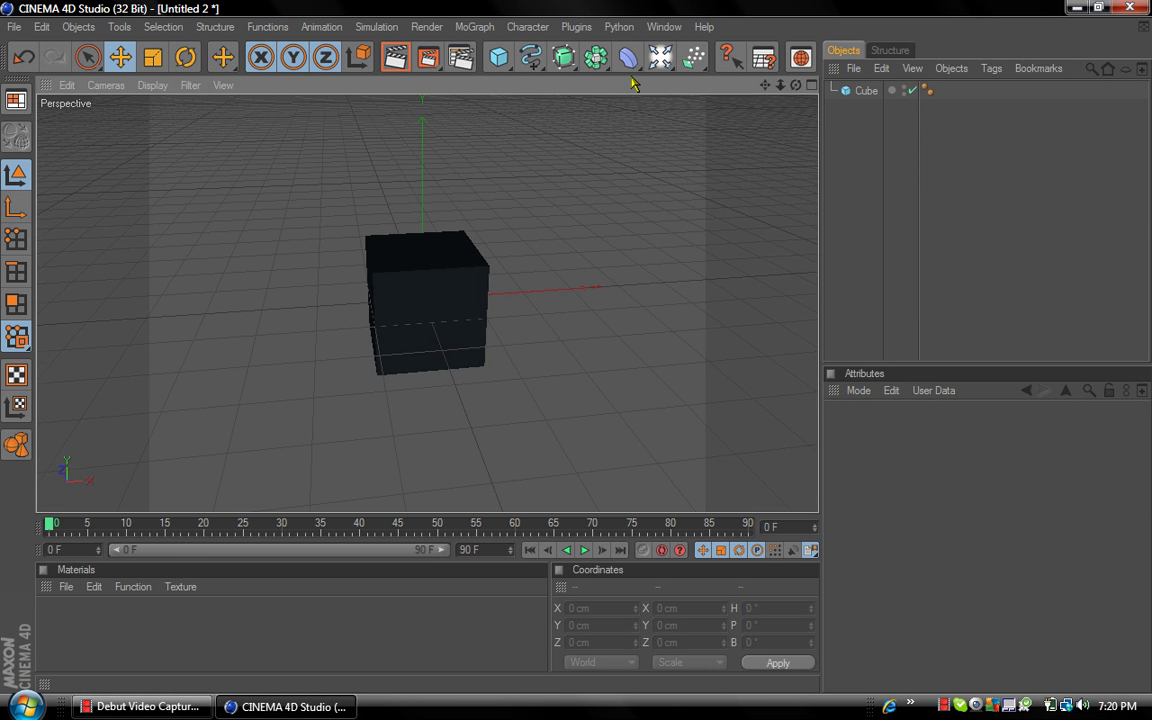
Select the cube and move it along all three axes to about X -10.3, Y -326.5, Z -32.3 cm.
click(119, 58)
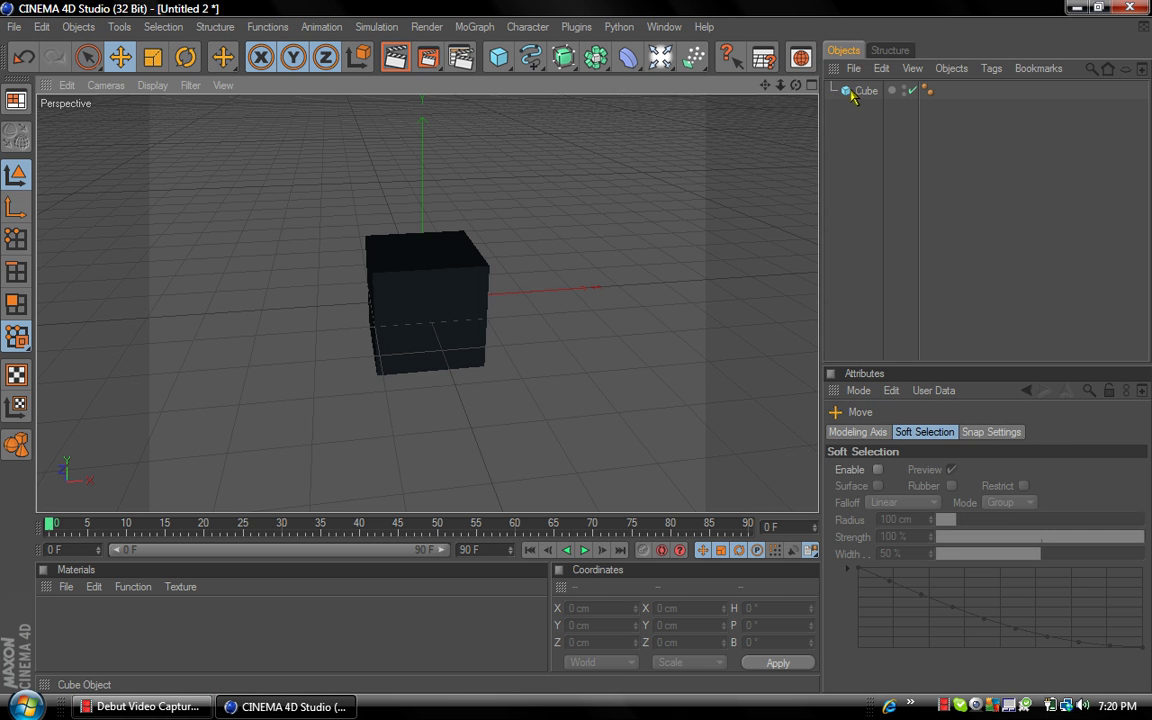
click(440, 290)
click(669, 207)
click(390, 294)
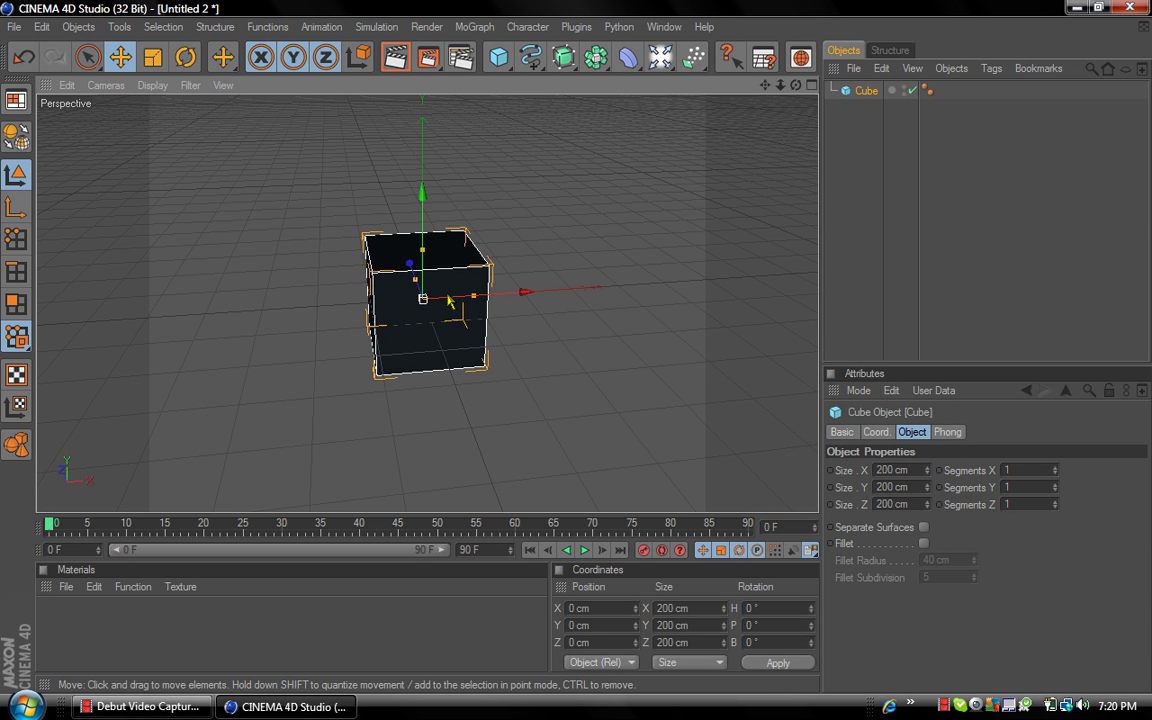
click(121, 58)
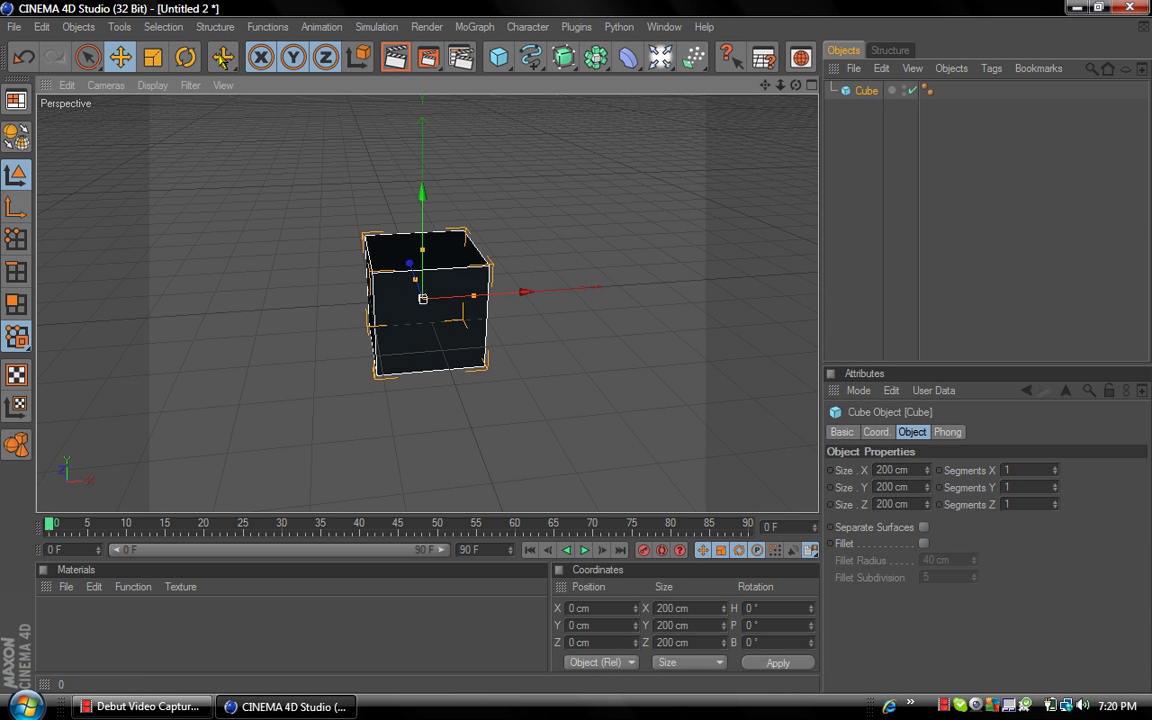
click(223, 58)
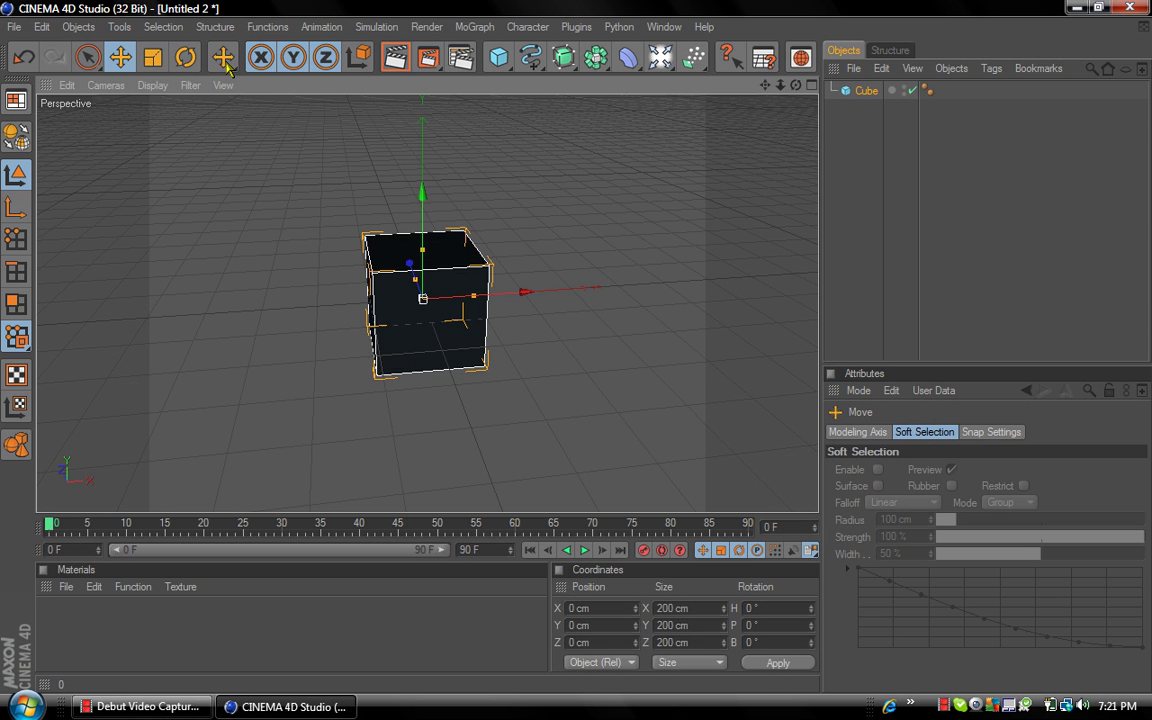
click(226, 63)
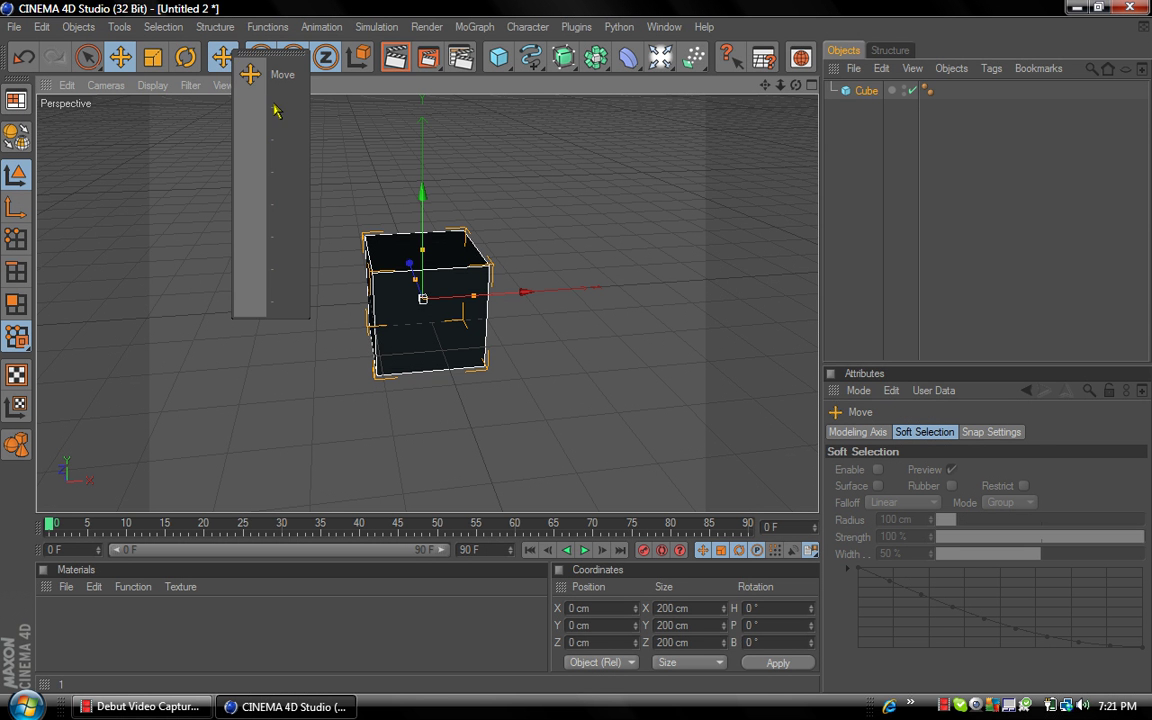
mouse_move(509, 296)
mouse_down()
mouse_move(573, 291)
mouse_move(505, 296)
mouse_up()
scroll(752, 140, down, 2)
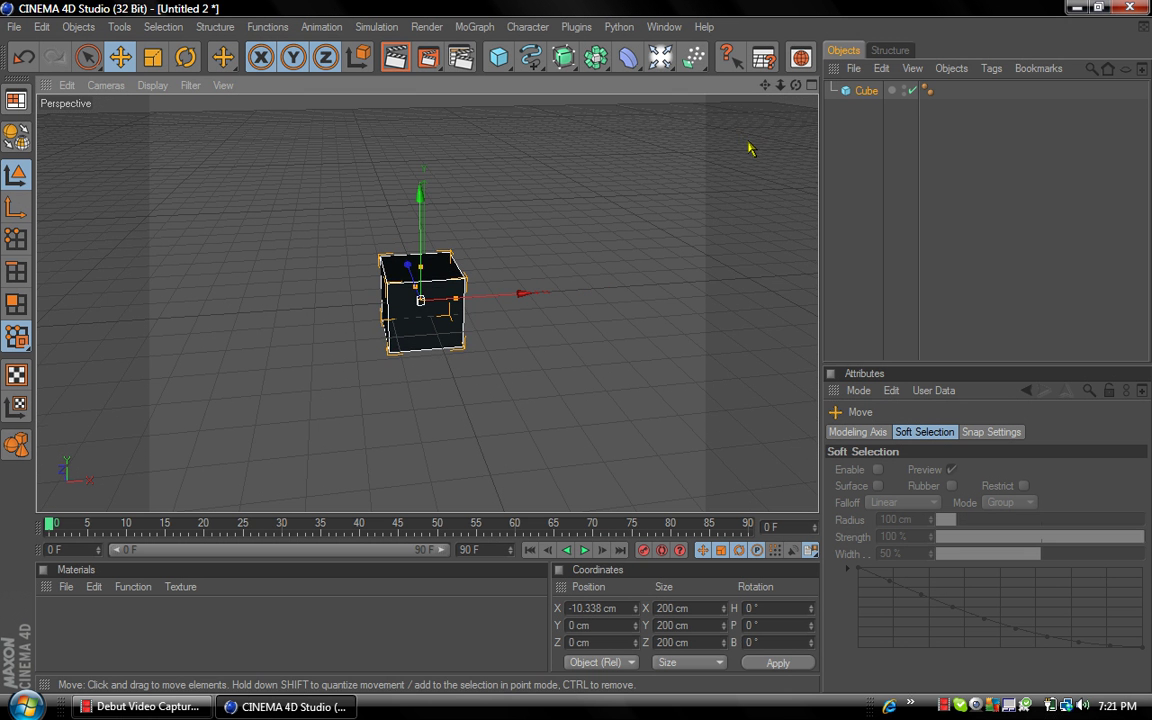
scroll(748, 135, up, 1)
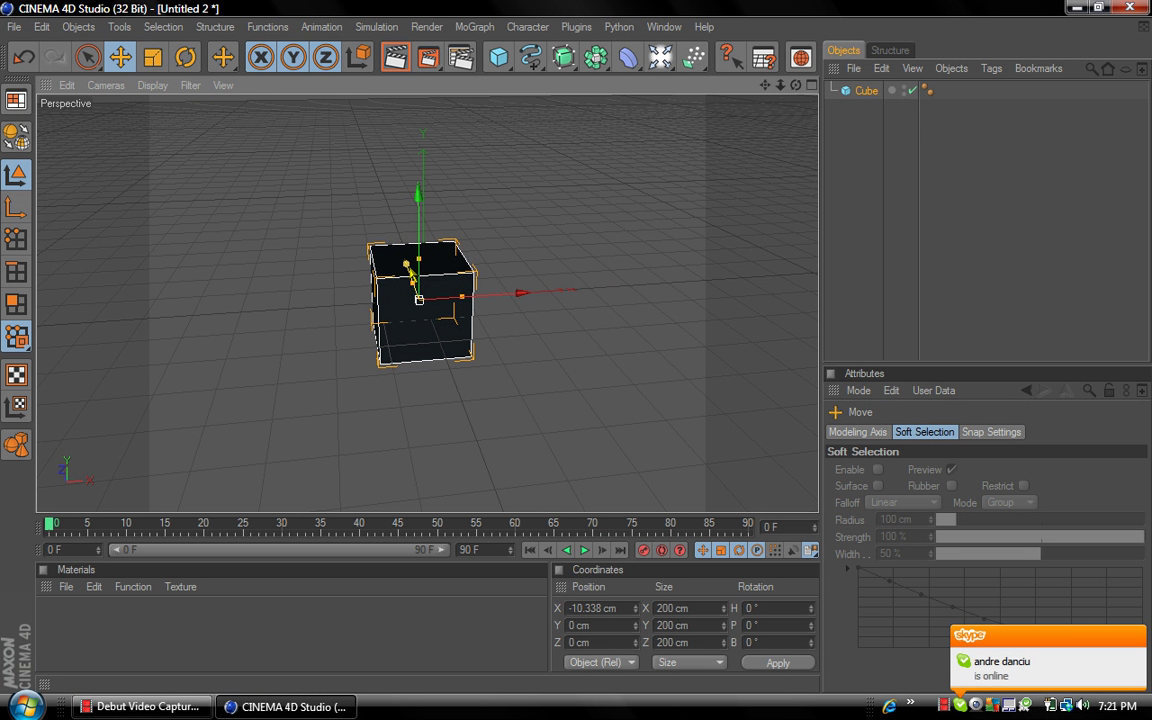
drag(406, 263, 411, 273)
drag(422, 205, 421, 330)
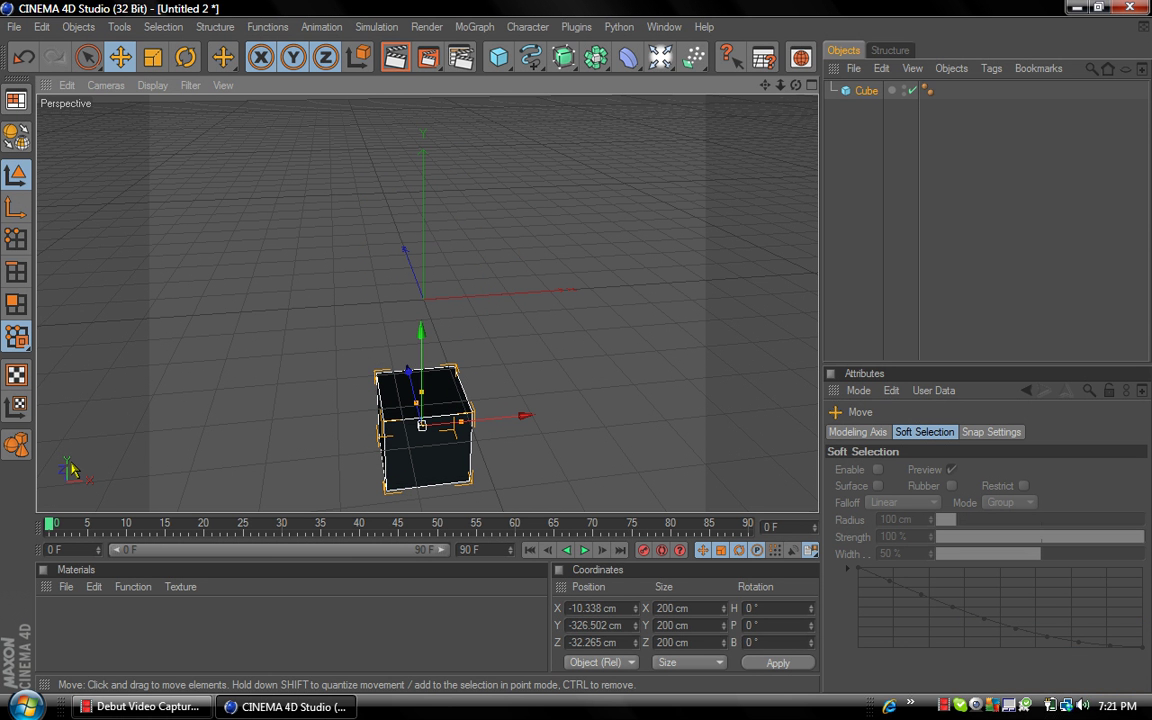
Move the cube back up to about X -19.5, Y 44.6, Z -160.8 cm and deselect it.
drag(421, 341, 420, 196)
mouse_move(523, 286)
mouse_down()
mouse_move(573, 284)
mouse_move(508, 288)
mouse_up()
mouse_move(406, 192)
mouse_down()
mouse_move(405, 128)
mouse_move(405, 194)
mouse_move(405, 182)
mouse_up()
drag(396, 253, 404, 280)
mouse_move(514, 308)
mouse_down()
mouse_move(582, 306)
mouse_move(517, 306)
mouse_up()
click(922, 255)
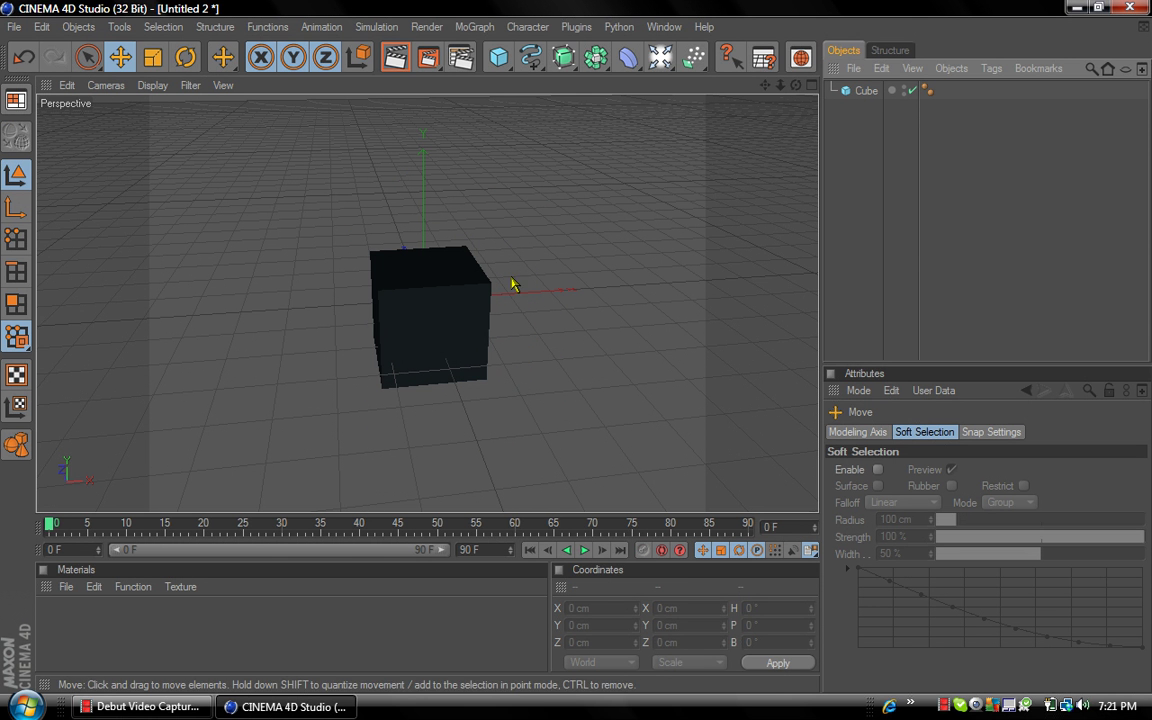
Select the cube and activate the Scale tool for it.
click(152, 57)
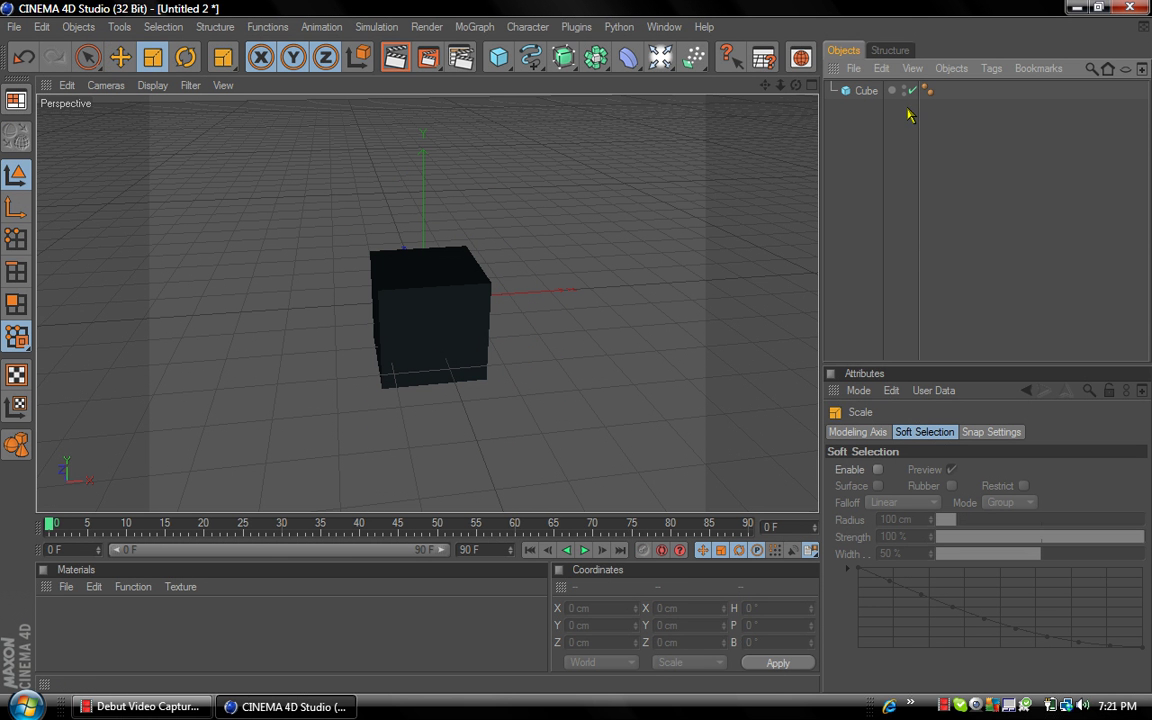
click(864, 92)
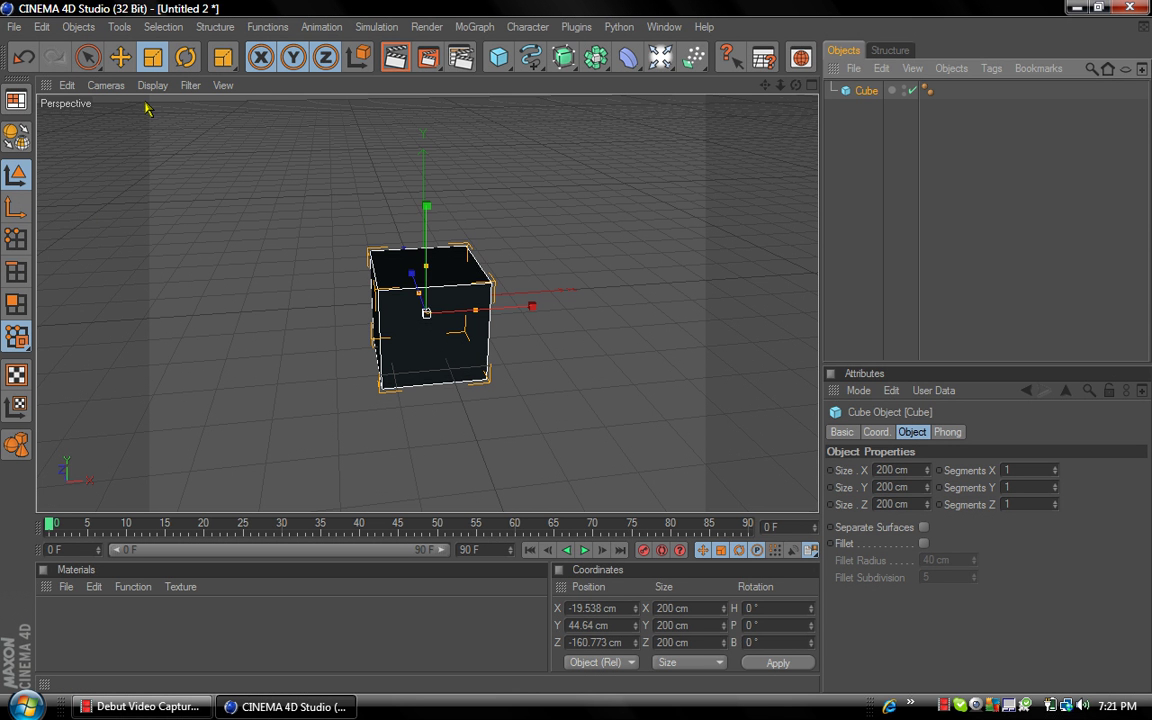
click(120, 57)
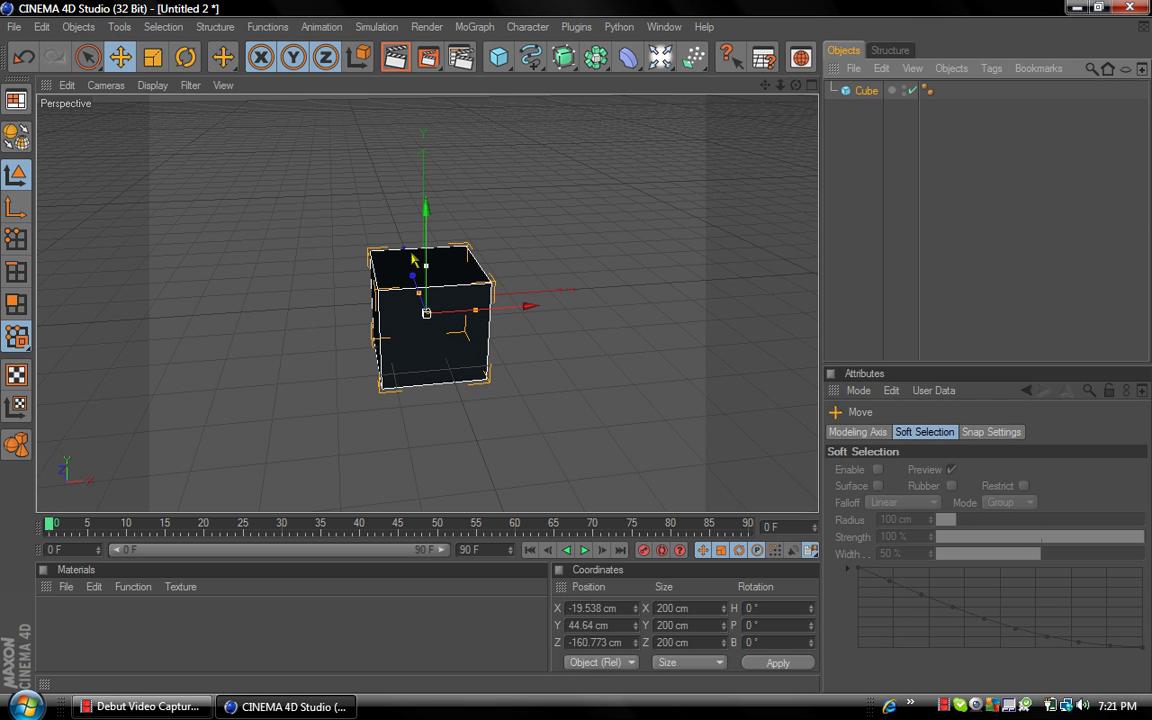
key(t)
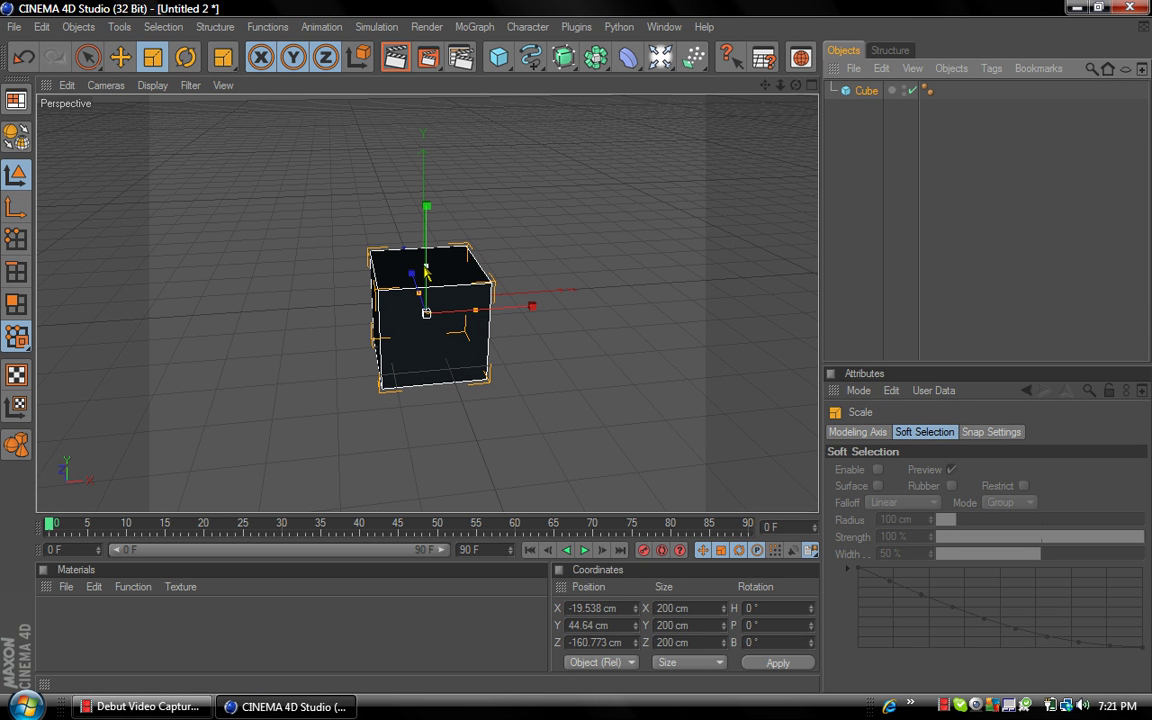
Switch through the point, edge and polygon editing modes and return to Model mode.
click(16, 176)
click(16, 238)
click(16, 272)
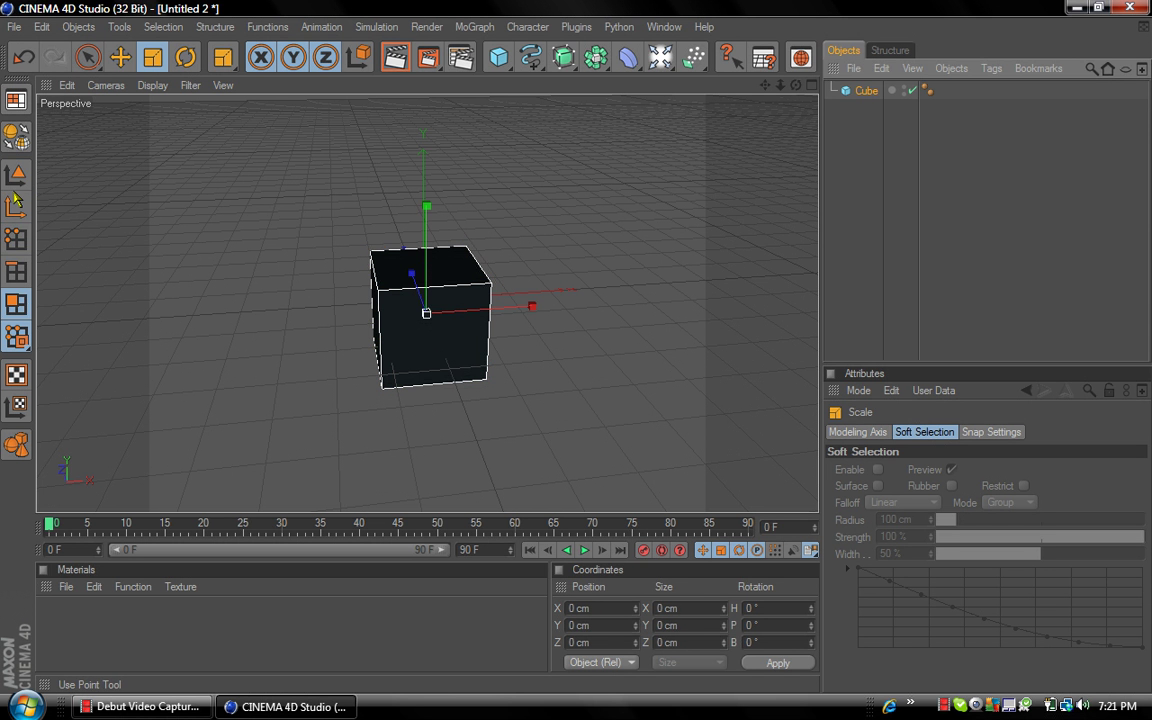
click(16, 176)
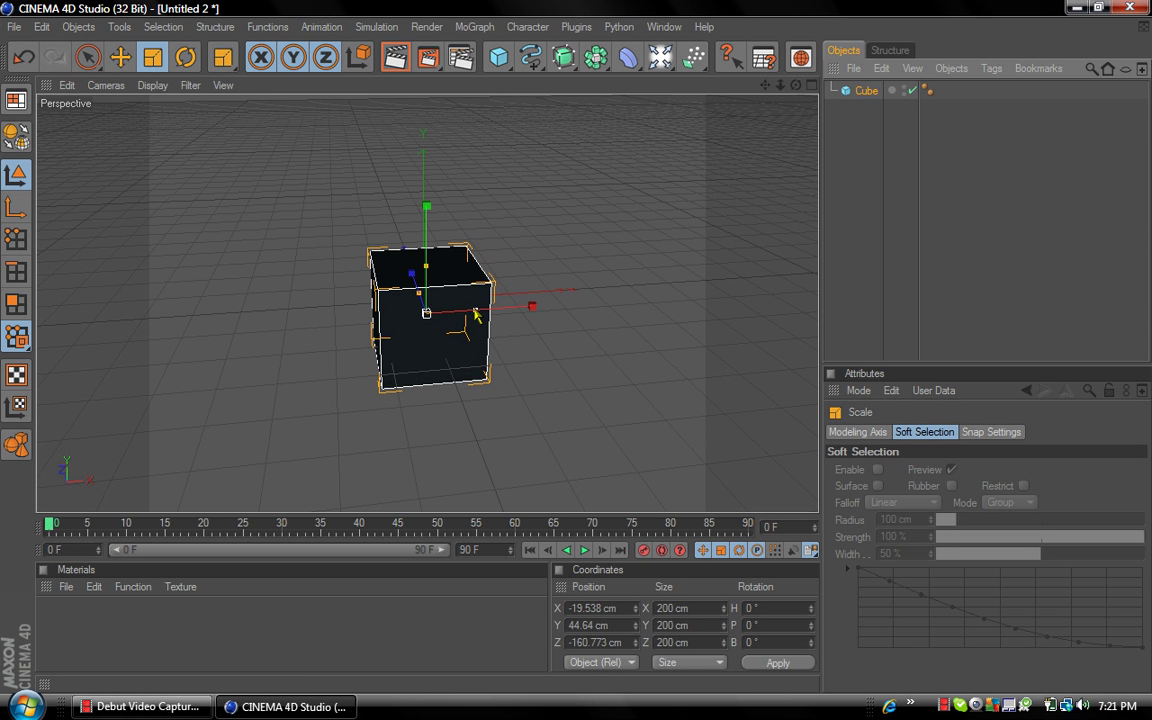
Stretch the cube separately along each axis to about 331.1 cm in X, 436.3 cm in Y and 851.7 cm in Z.
click(475, 311)
drag(475, 311, 507, 308)
drag(427, 267, 426, 206)
drag(419, 294, 401, 244)
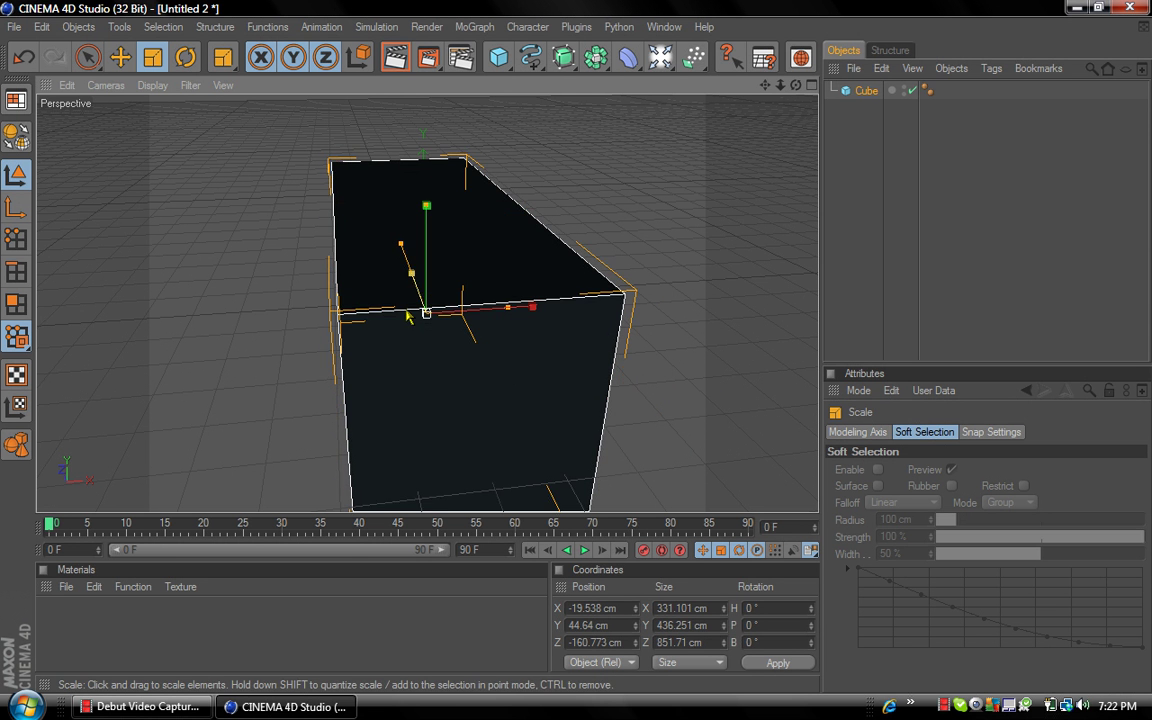
Undo the three separate axis stretches of the cube.
click(23, 57)
click(23, 57)
click(23, 57)
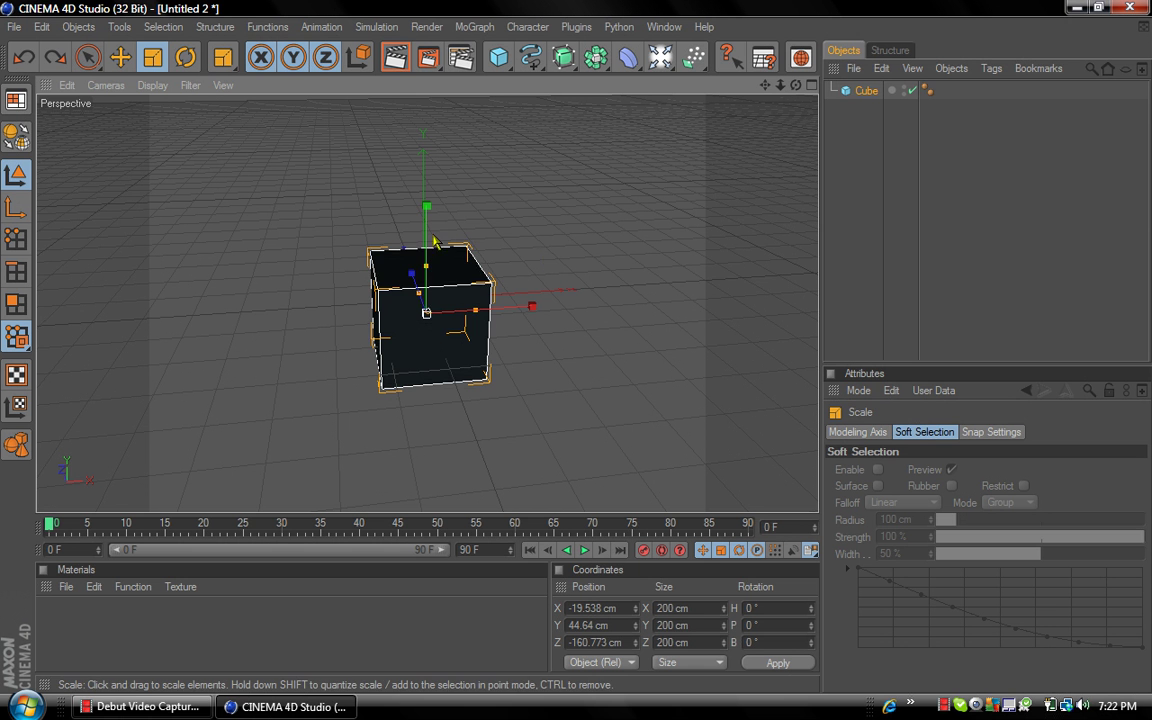
Scale the cube uniformly to about 290.4 cm per side and deselect it.
drag(426, 206, 465, 200)
click(957, 302)
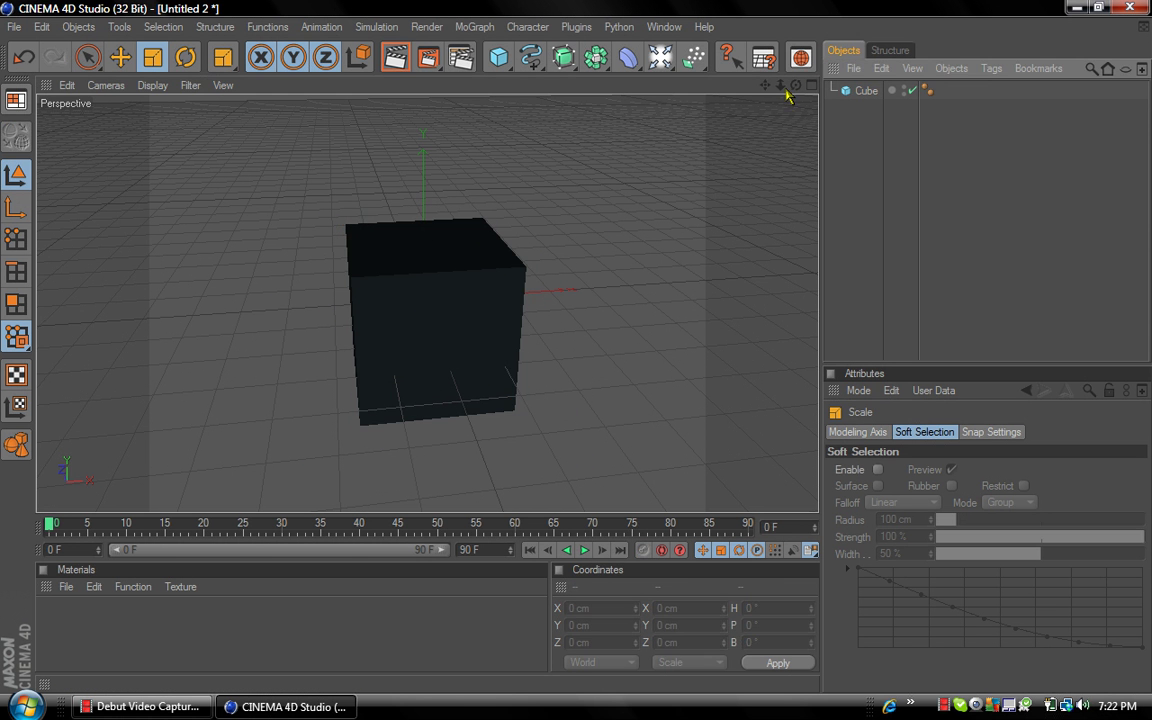
drag(796, 85, 784, 86)
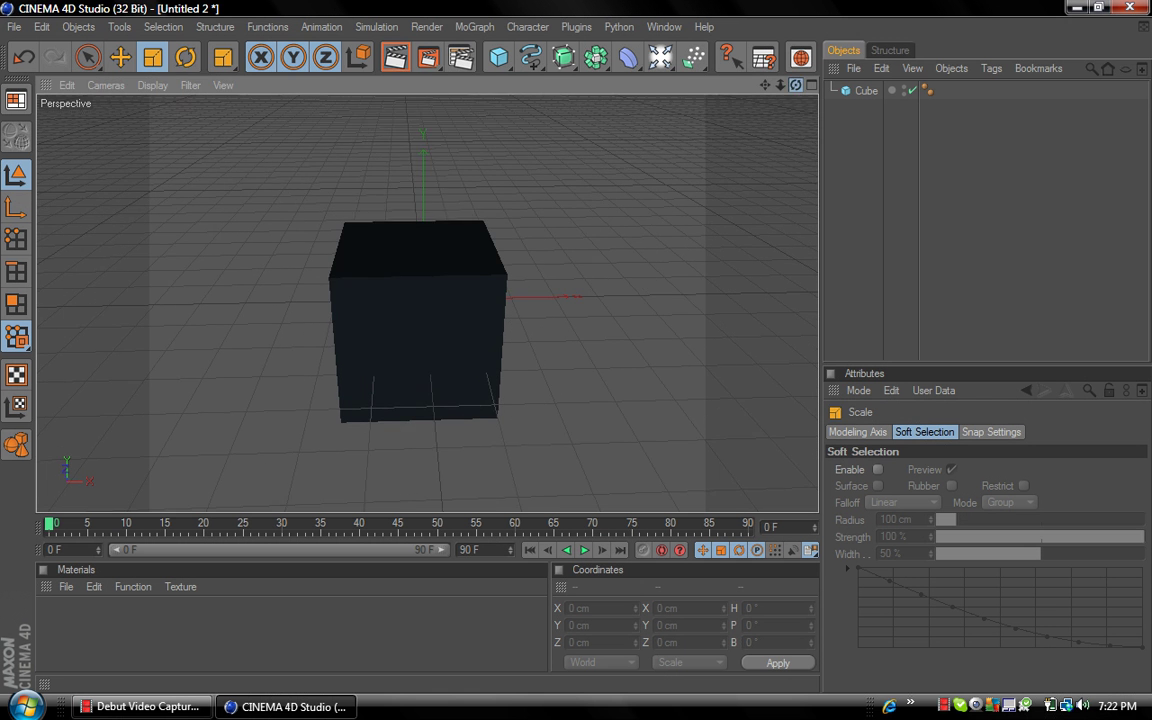
Rotate the cube about its vertical axis to a heading of about -602.5° and deselect it.
click(185, 57)
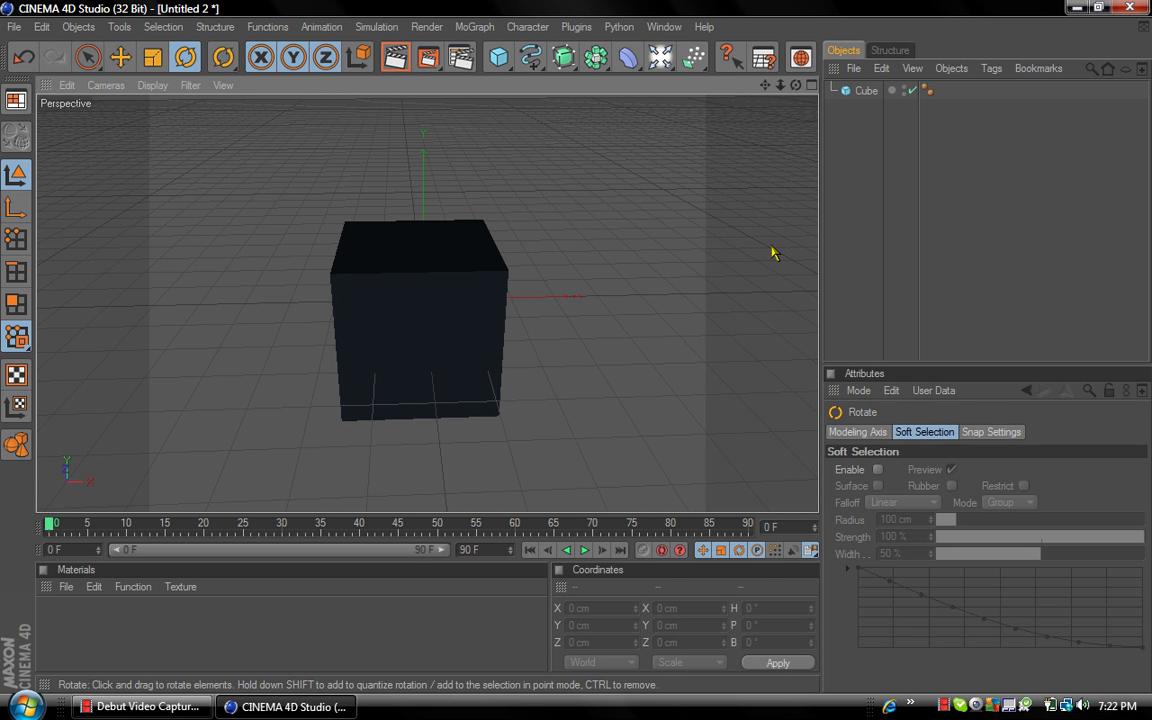
click(455, 345)
drag(455, 345, 405, 358)
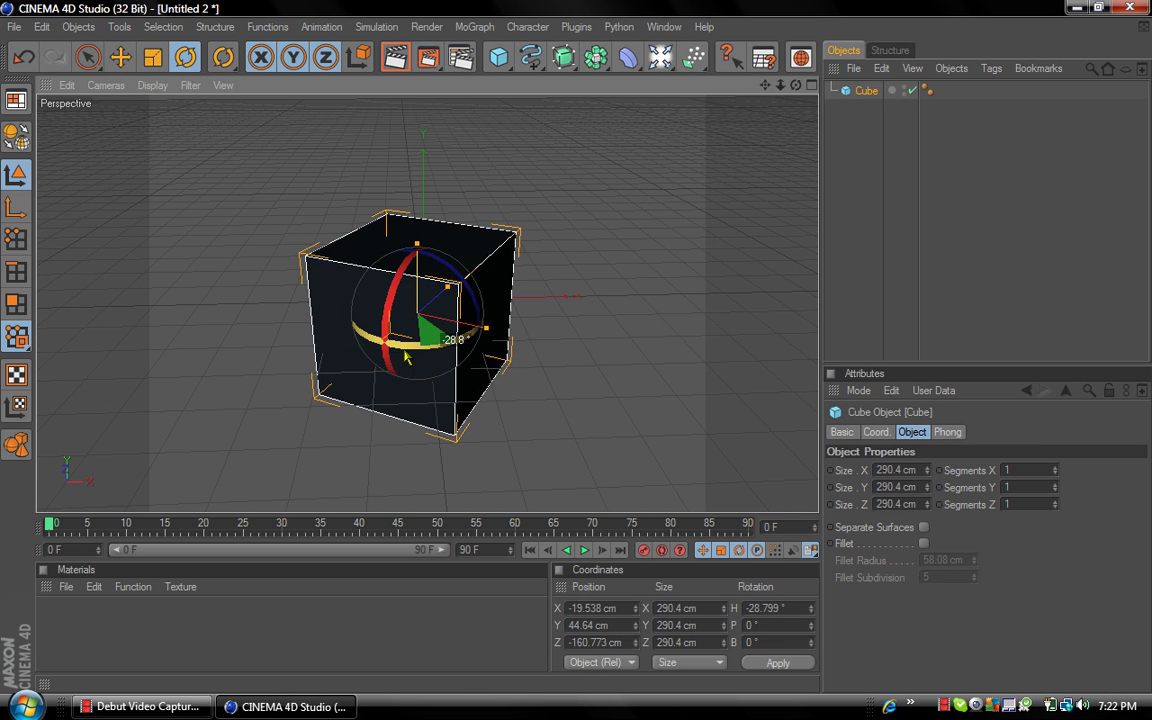
drag(578, 275, 512, 249)
click(433, 185)
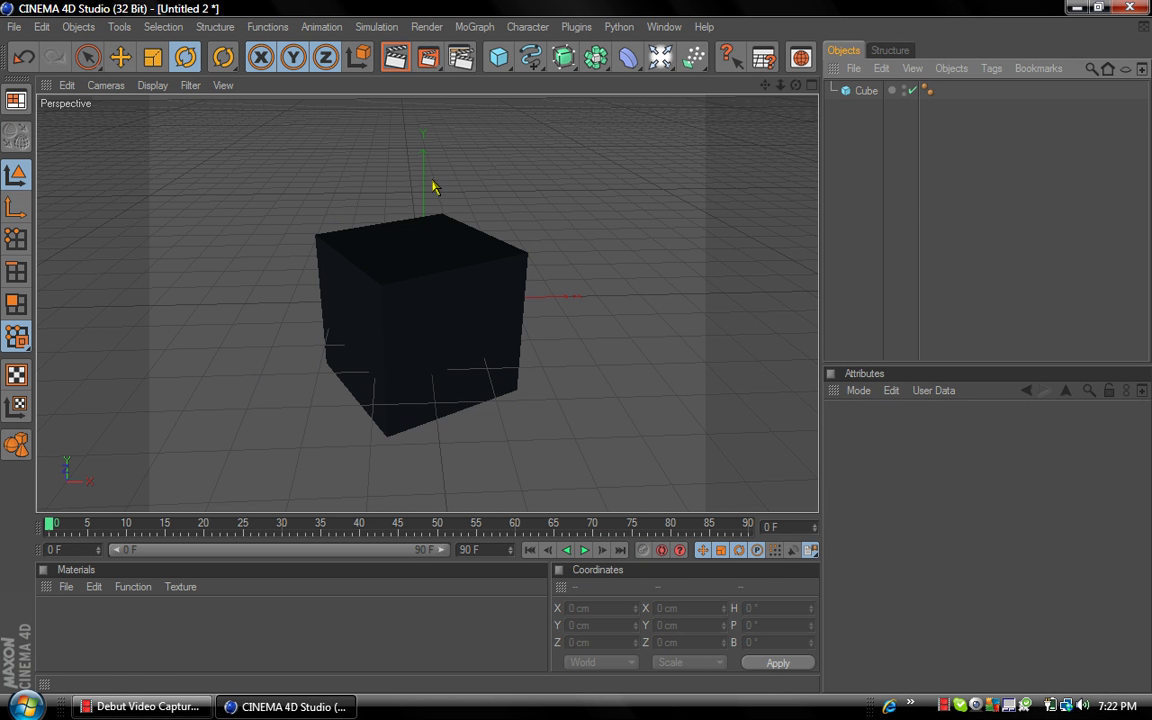
Undo the cube's heading rotation and deselect the cube.
click(27, 60)
click(27, 60)
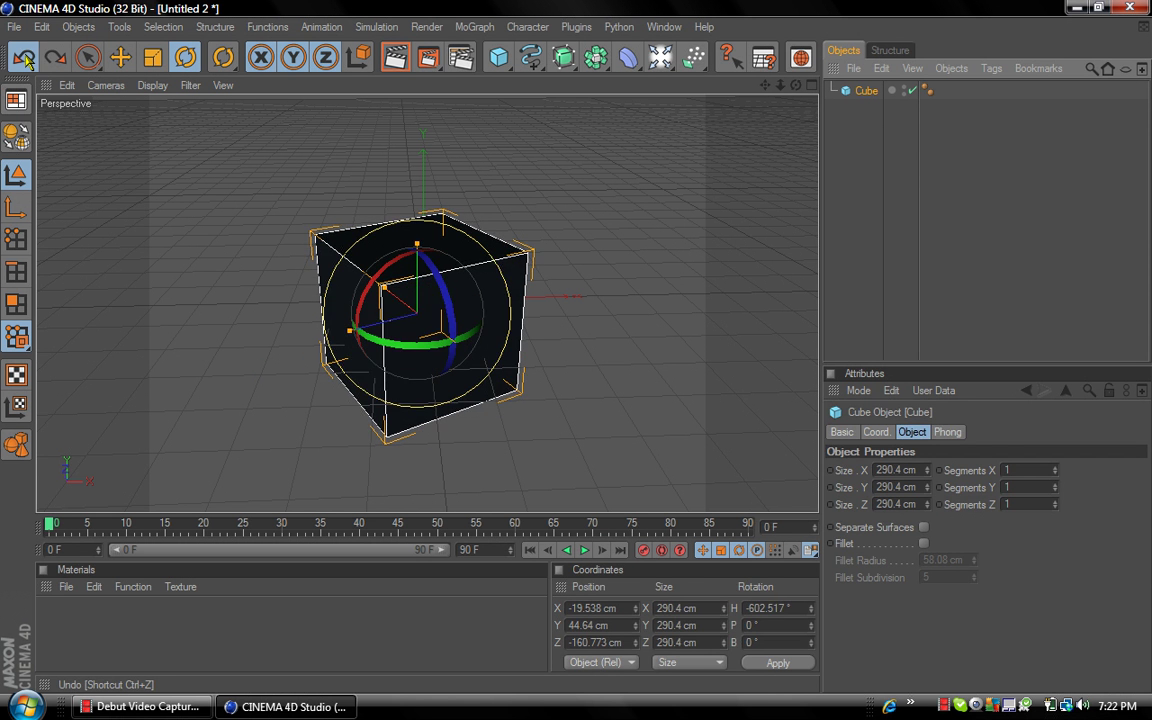
click(861, 275)
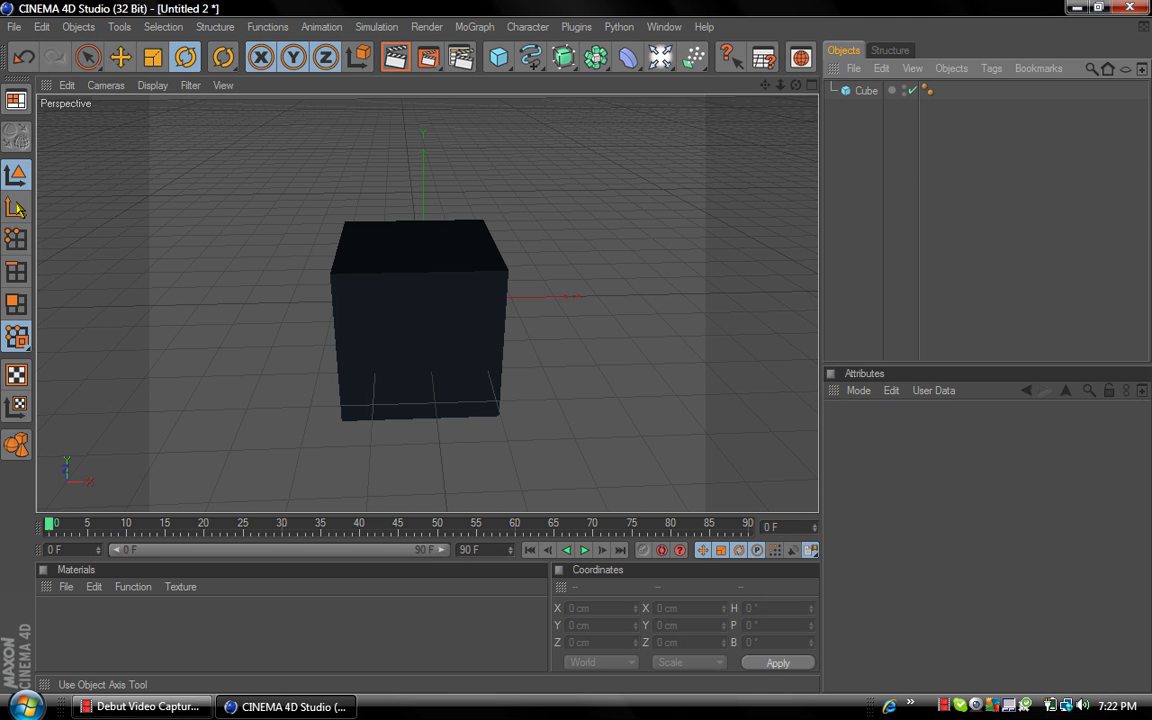
Switch to point mode and activate the Live Selection tool with the cube selected.
click(16, 241)
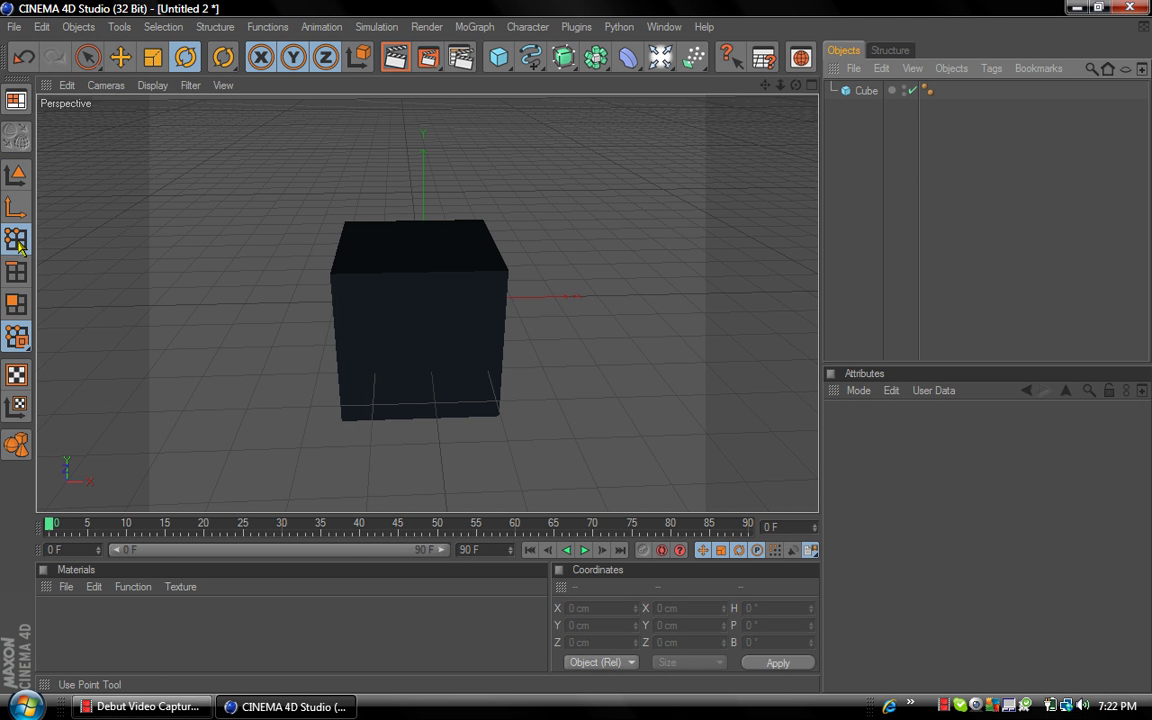
click(865, 90)
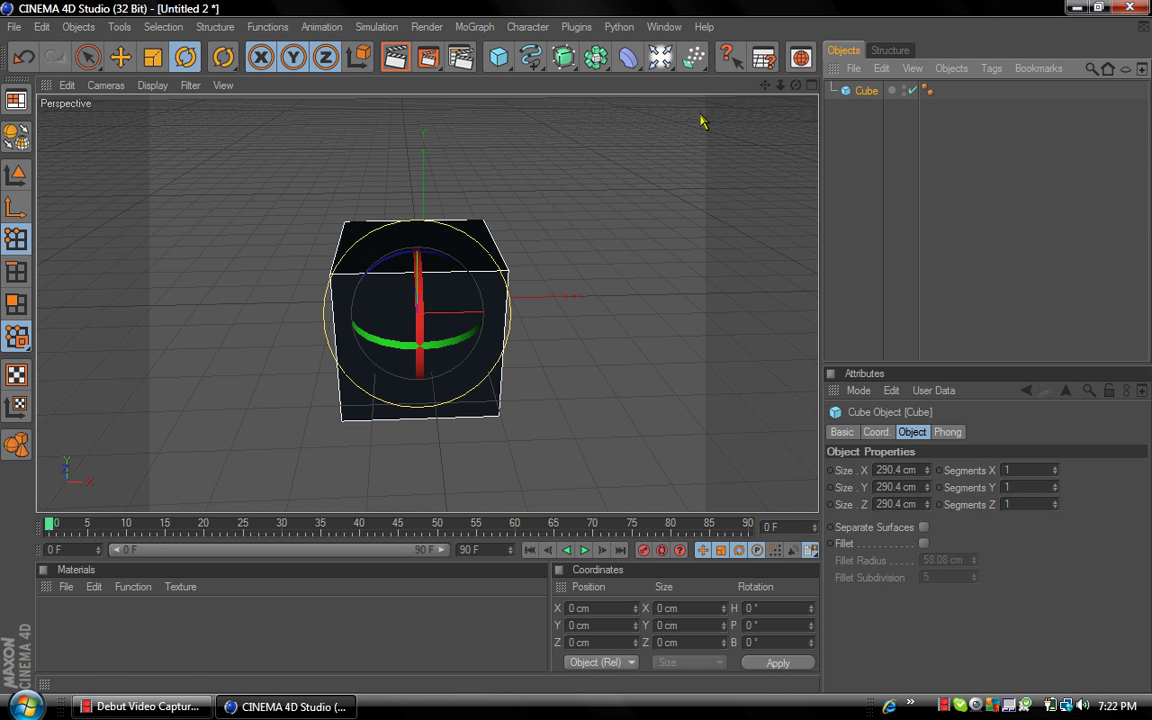
mouse_move(87, 57)
mouse_down()
mouse_move(113, 75)
mouse_move(155, 78)
mouse_move(88, 63)
mouse_up()
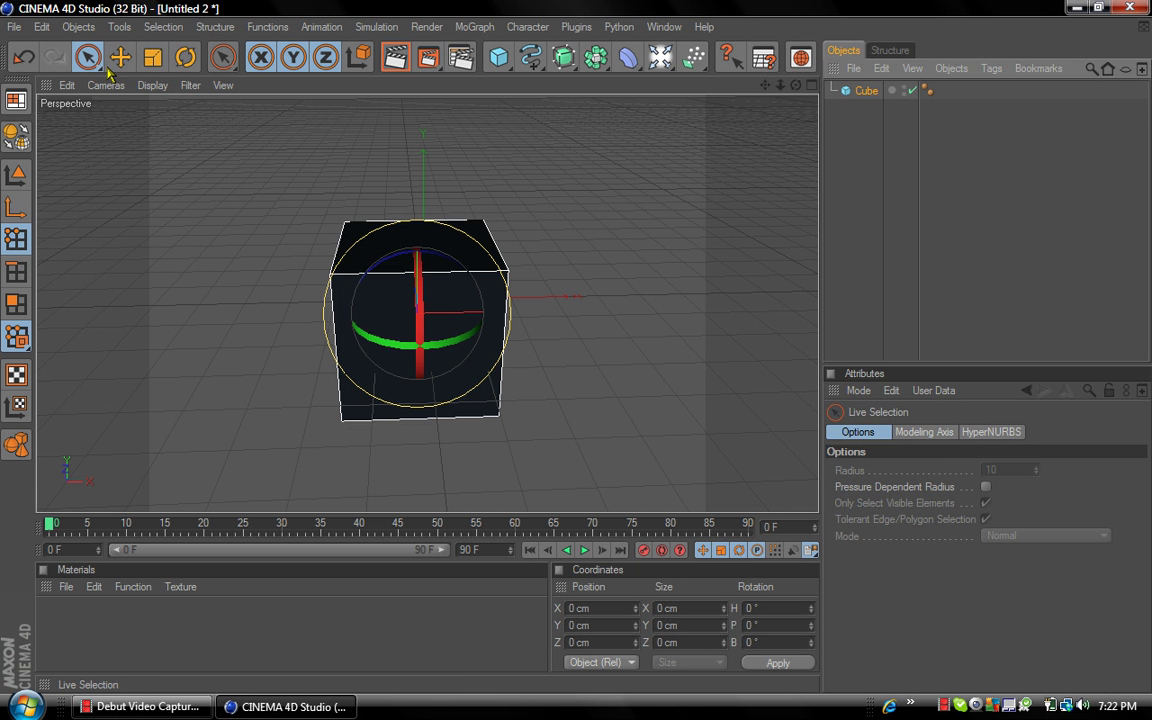
click(861, 93)
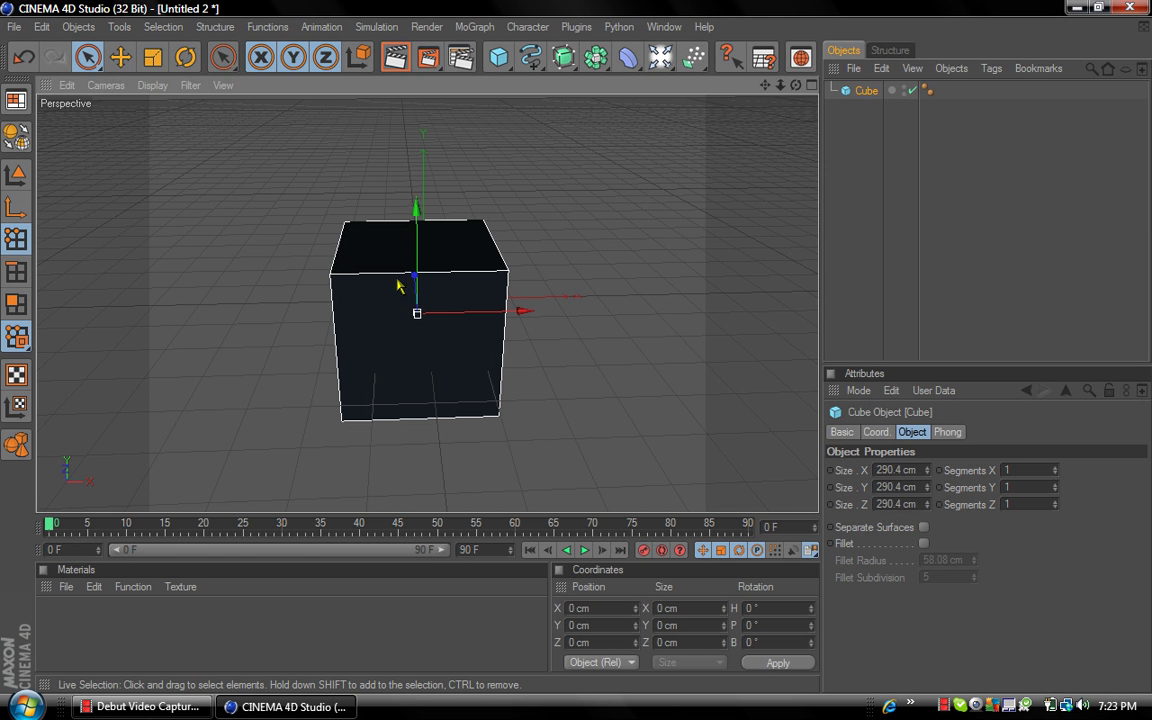
drag(796, 85, 793, 76)
right_click(848, 92)
click(802, 71)
click(904, 196)
drag(797, 86, 797, 95)
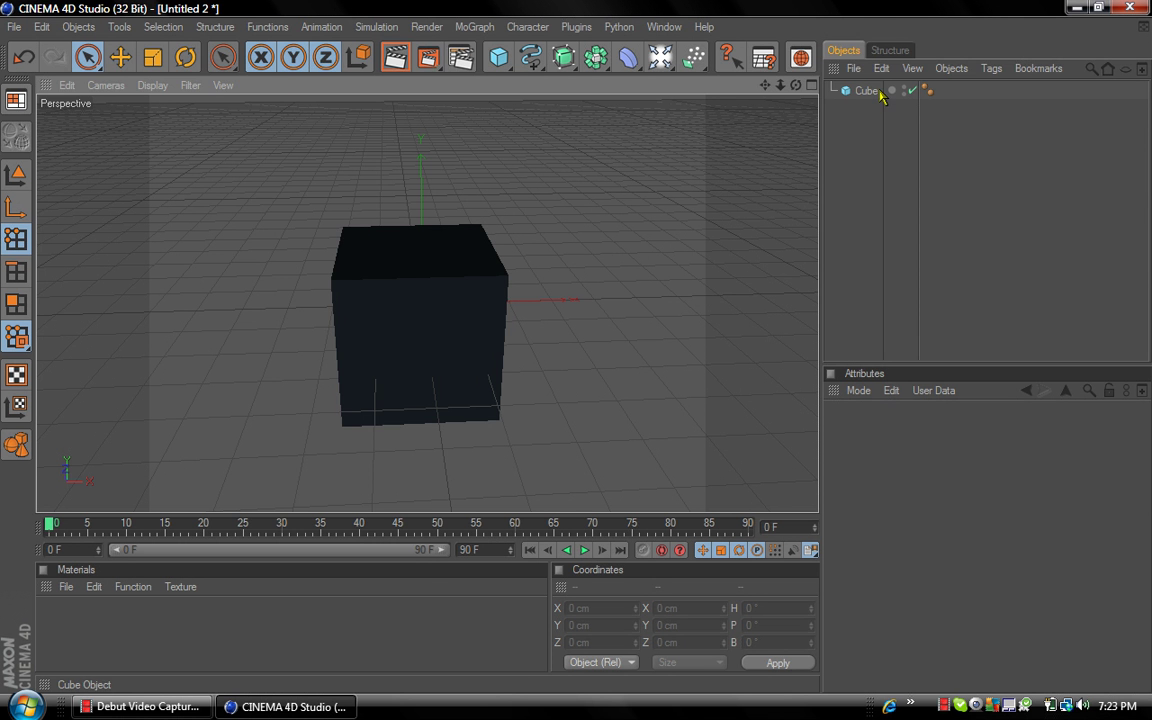
click(418, 292)
click(215, 27)
mouse_move(278, 30)
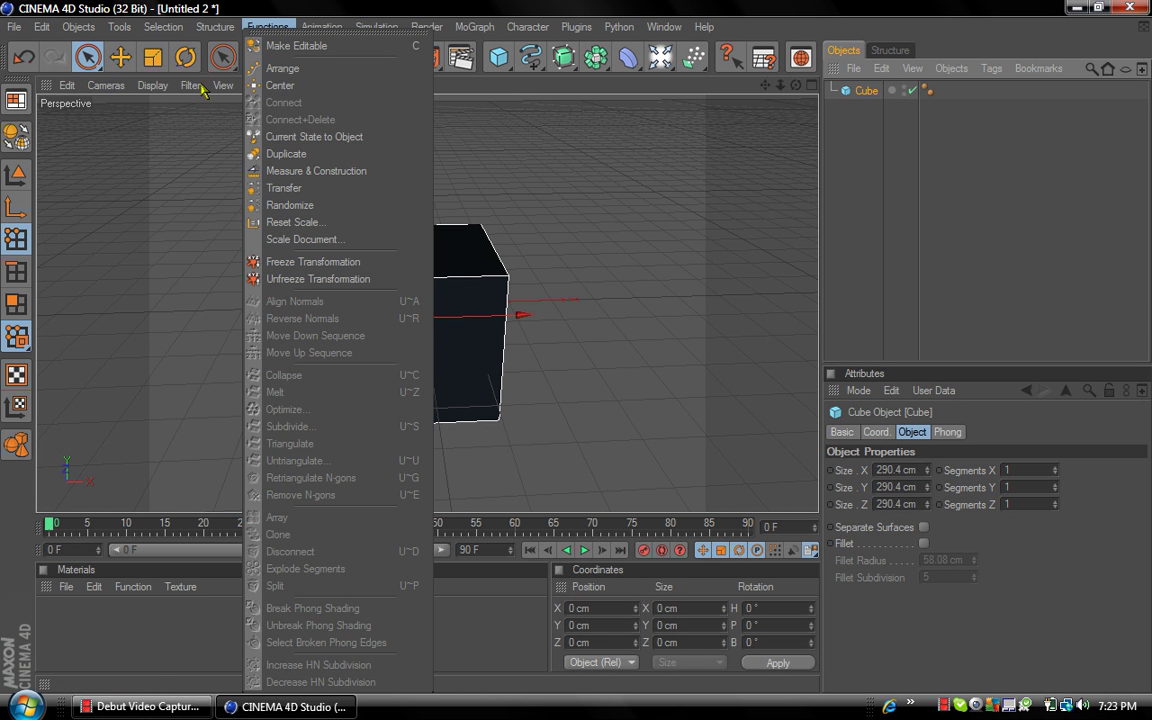
mouse_move(171, 28)
mouse_move(207, 32)
click(562, 284)
Leave the cube's name as it is, try polygon mode and return to model mode.
double_click(865, 91)
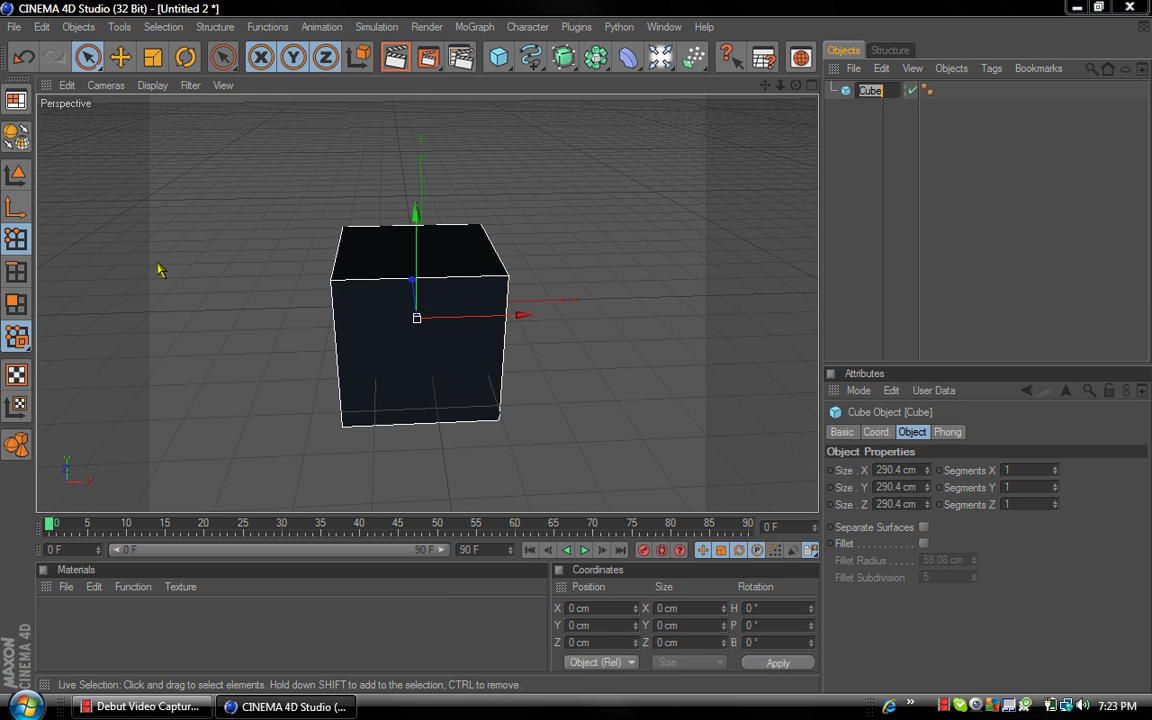
key(Return)
click(16, 306)
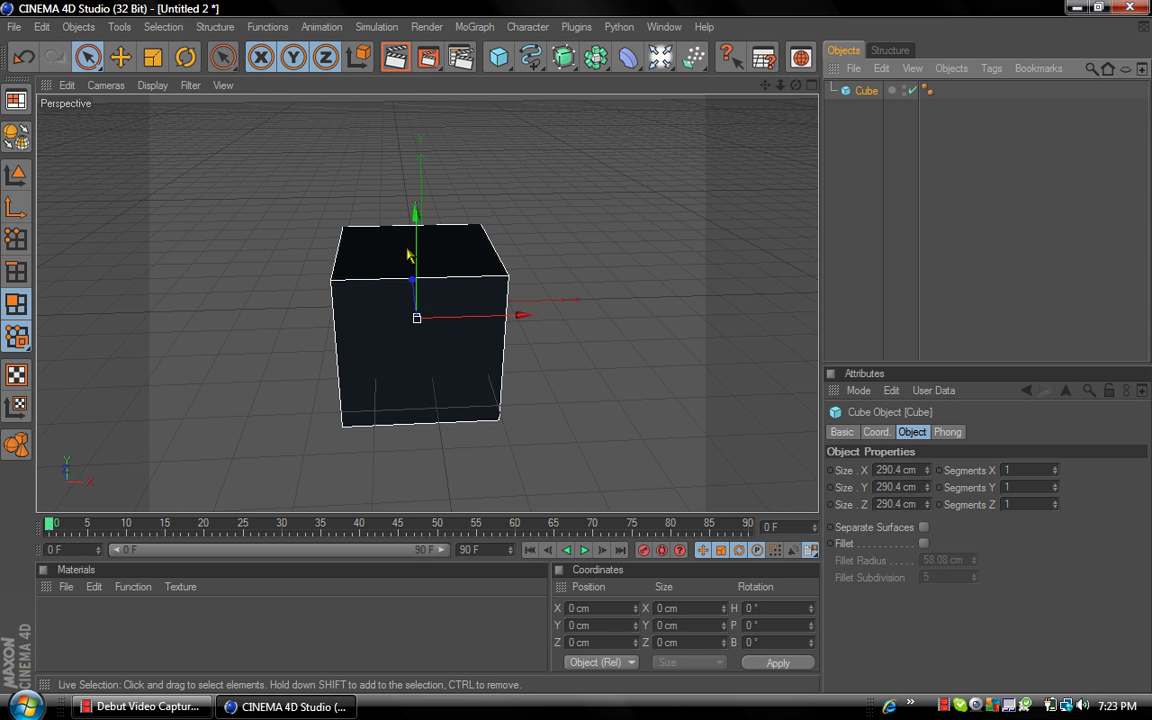
click(16, 174)
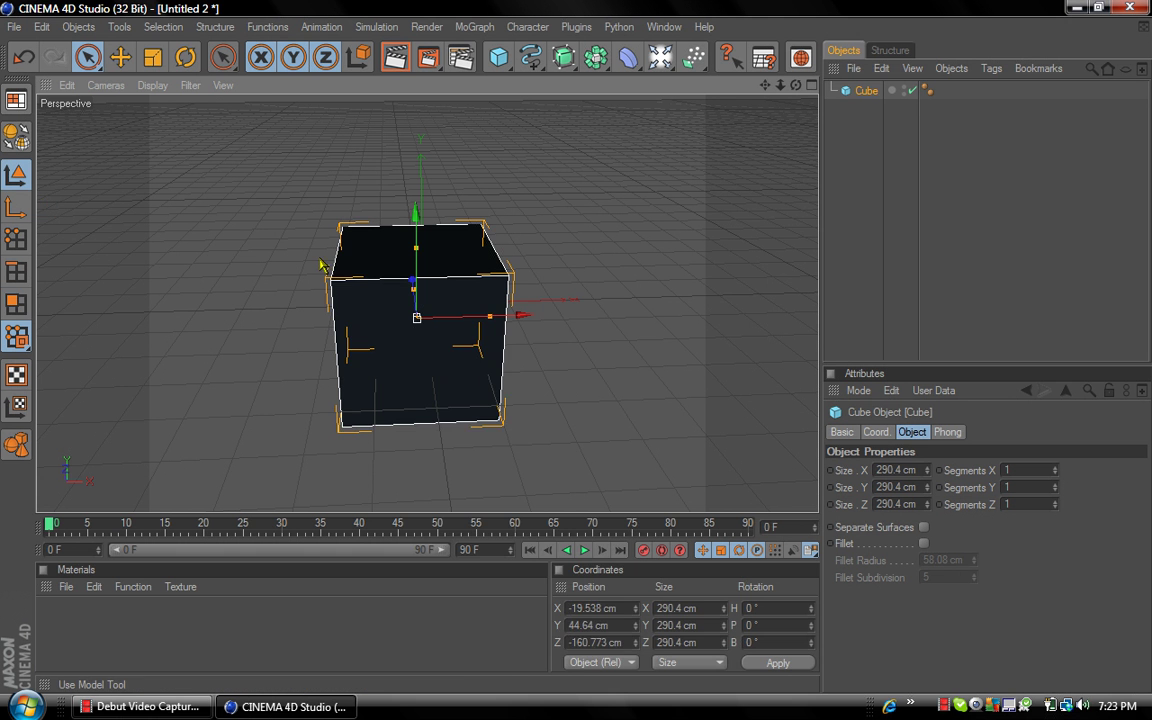
right_click(392, 317)
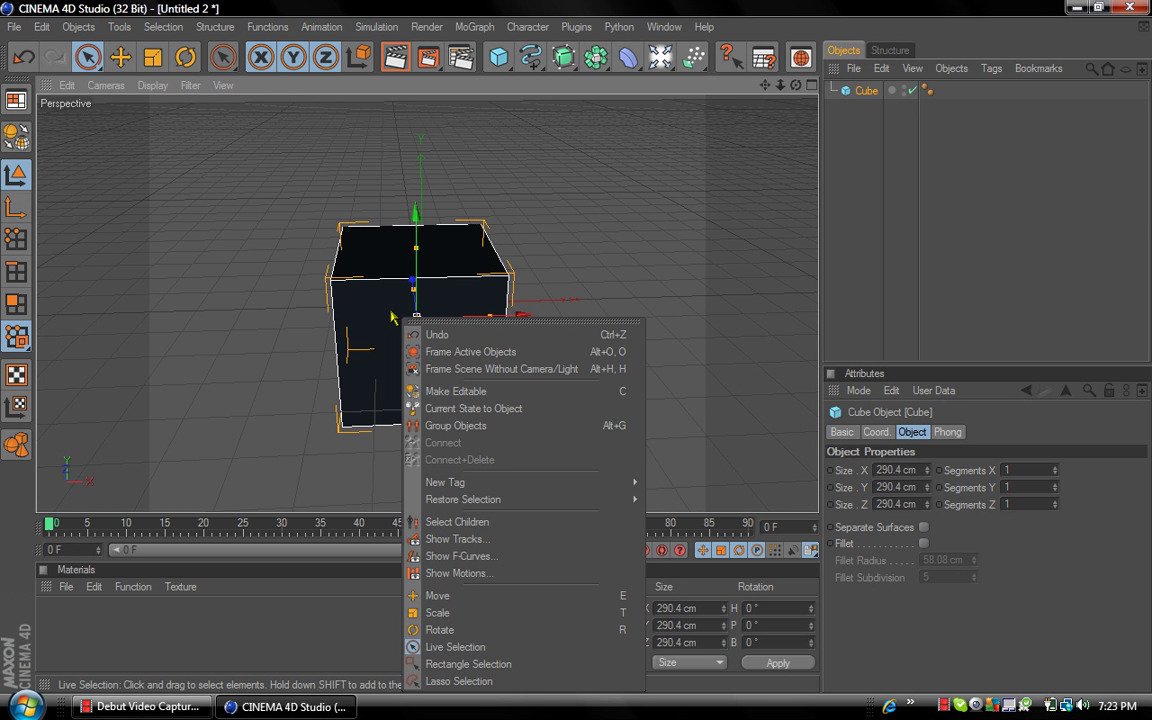
click(214, 29)
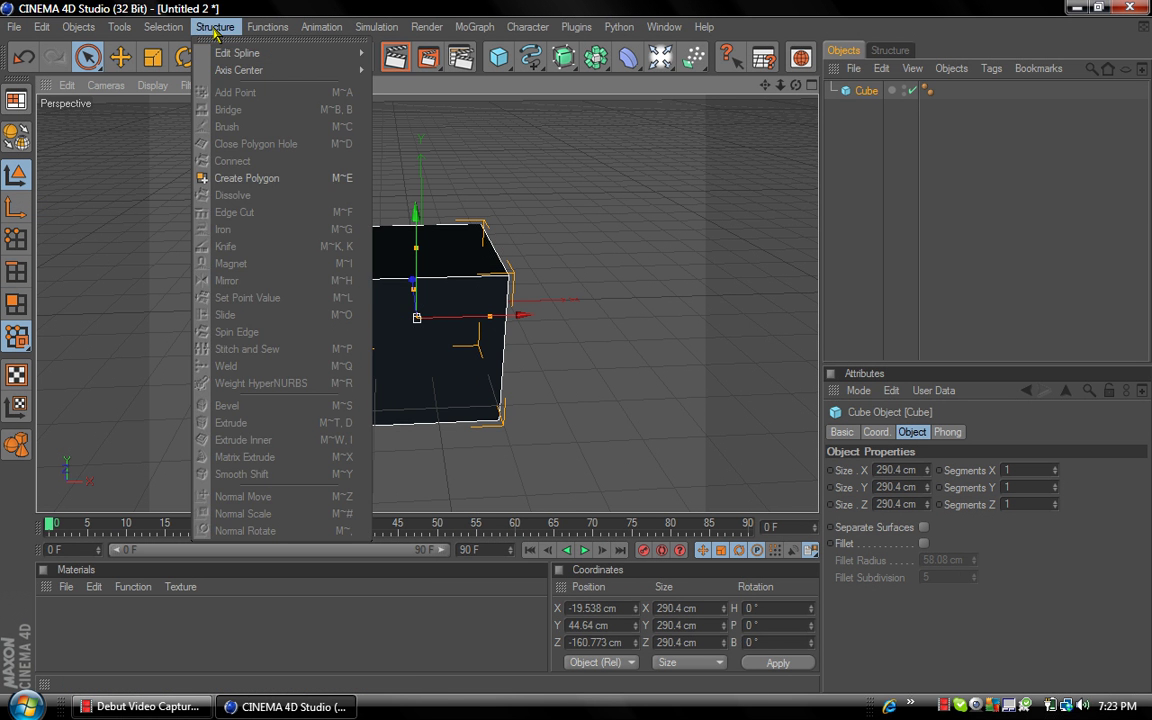
mouse_move(254, 34)
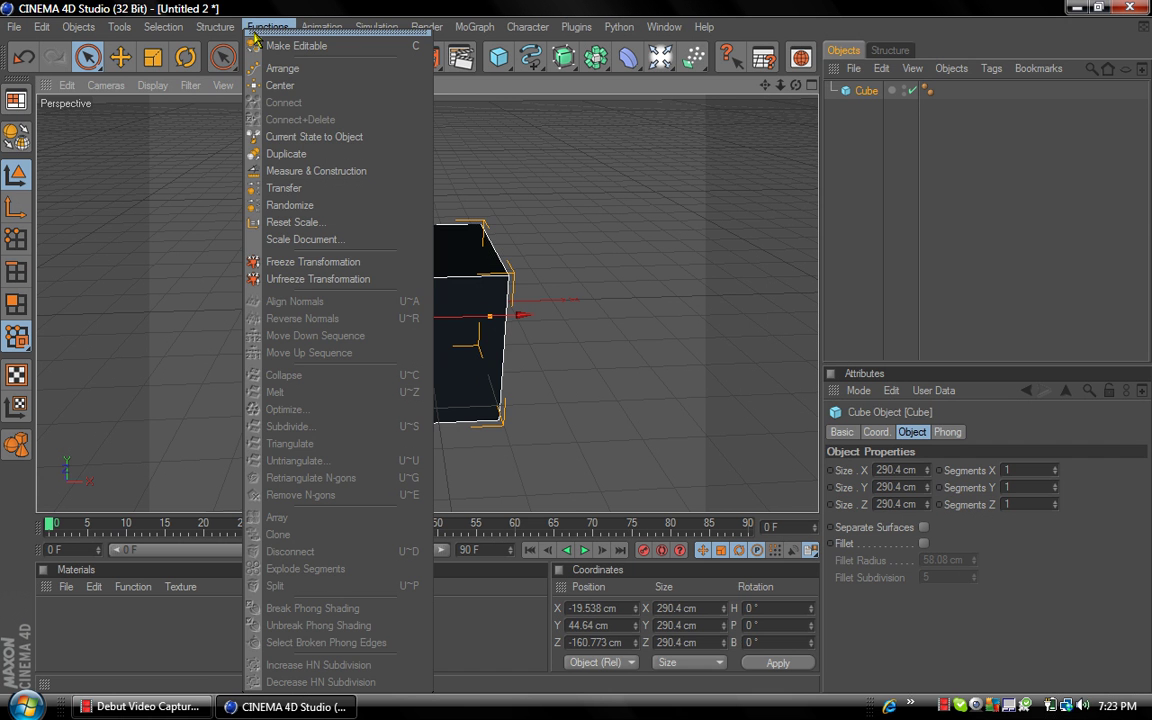
click(843, 155)
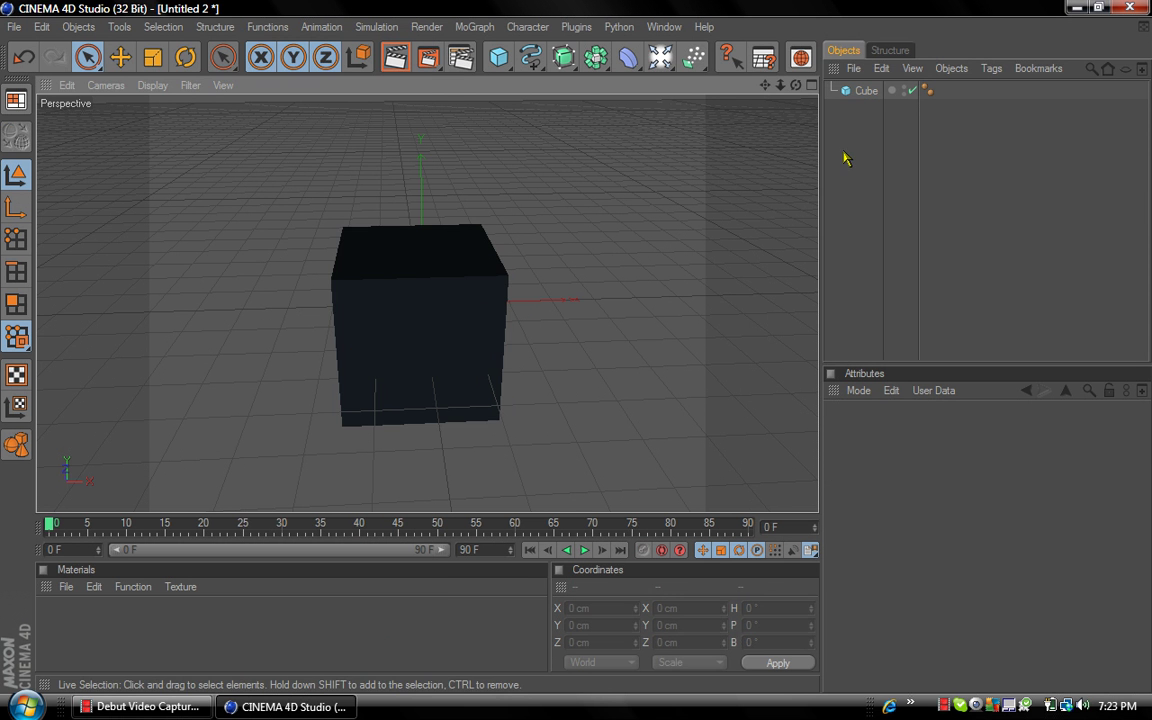
click(865, 91)
click(214, 27)
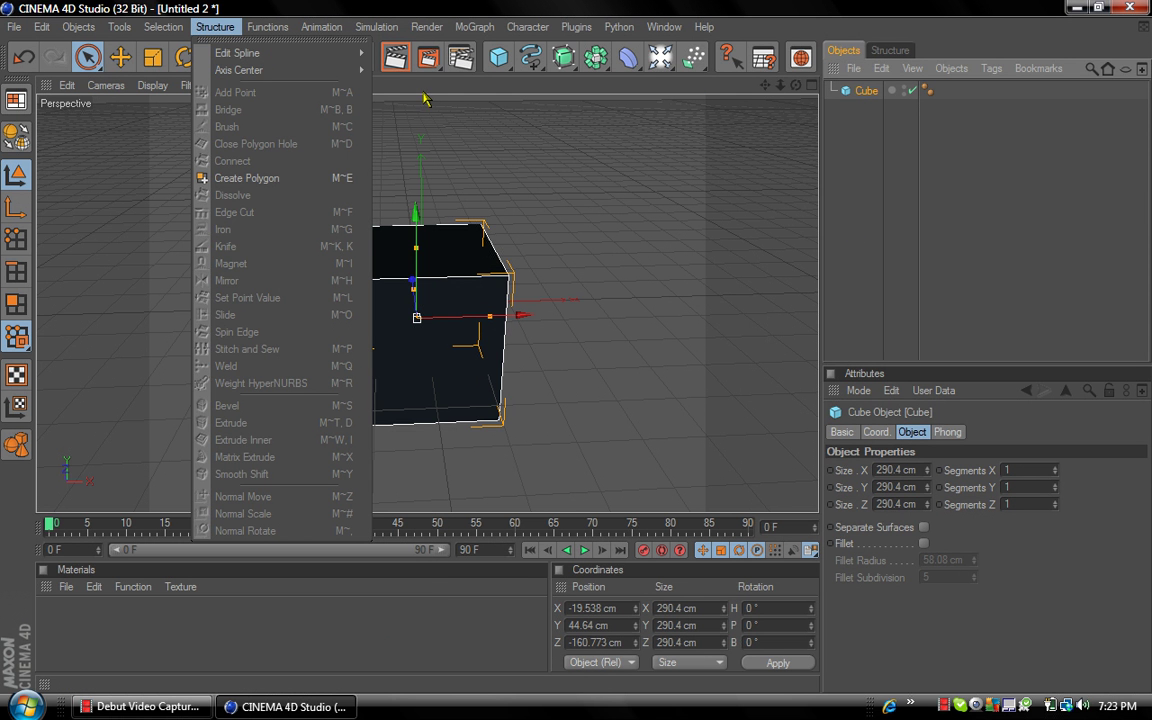
click(246, 178)
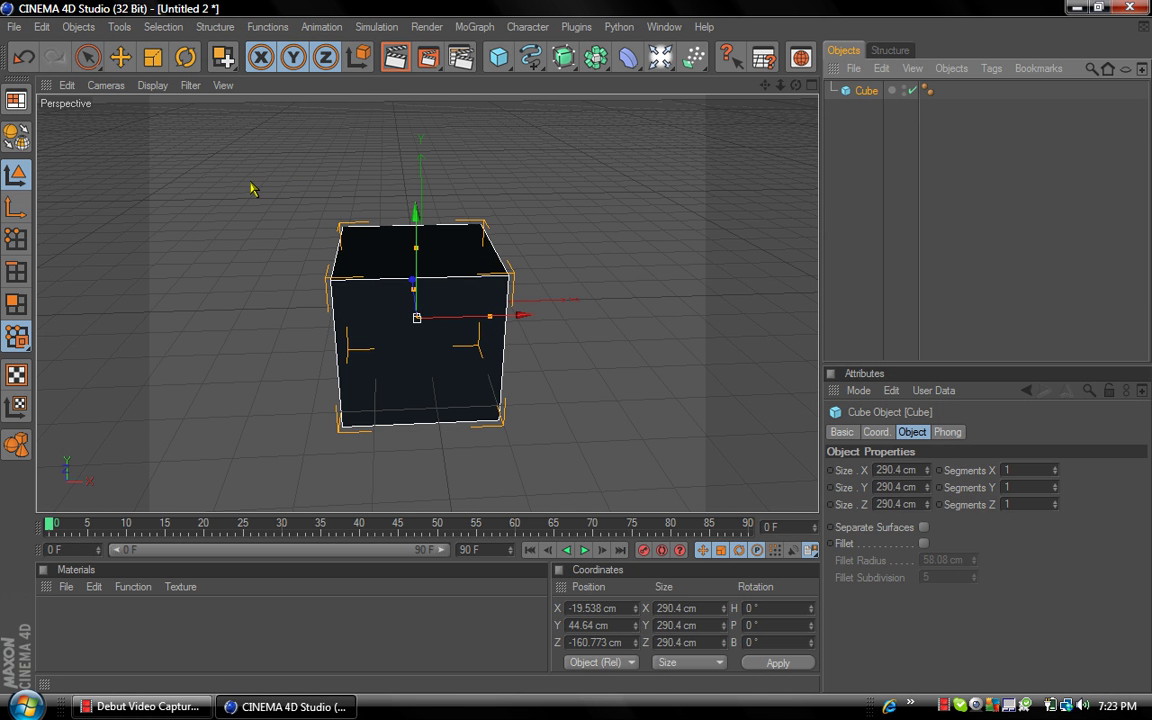
click(864, 115)
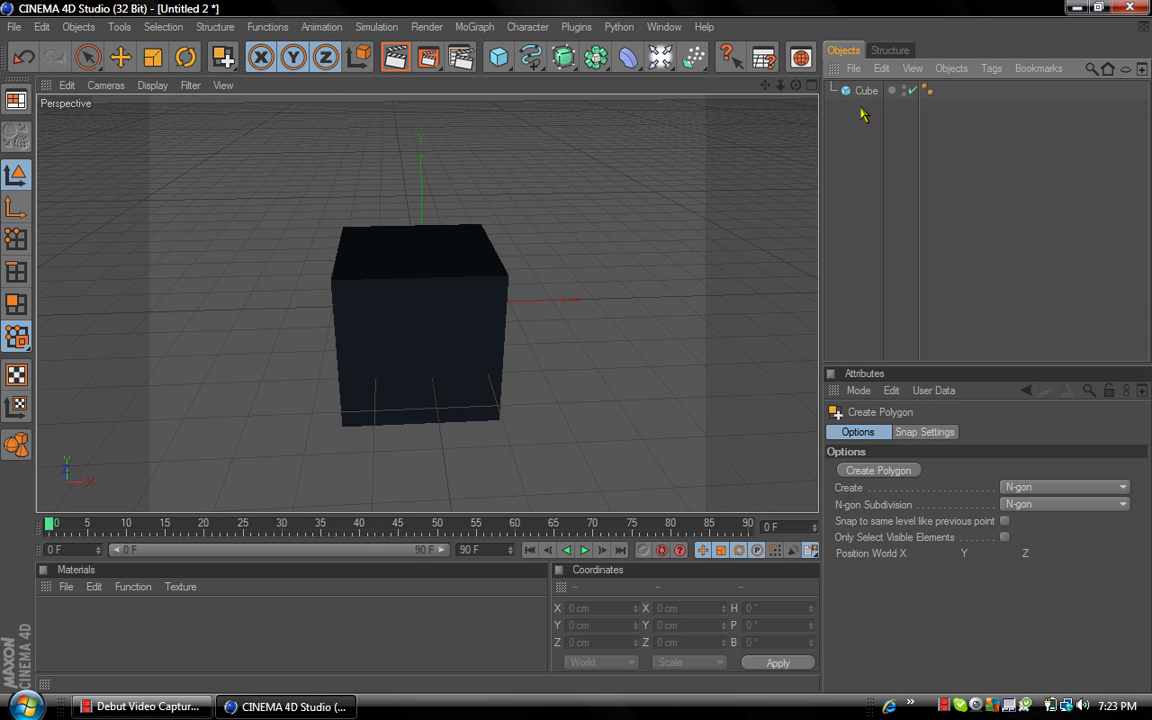
click(864, 92)
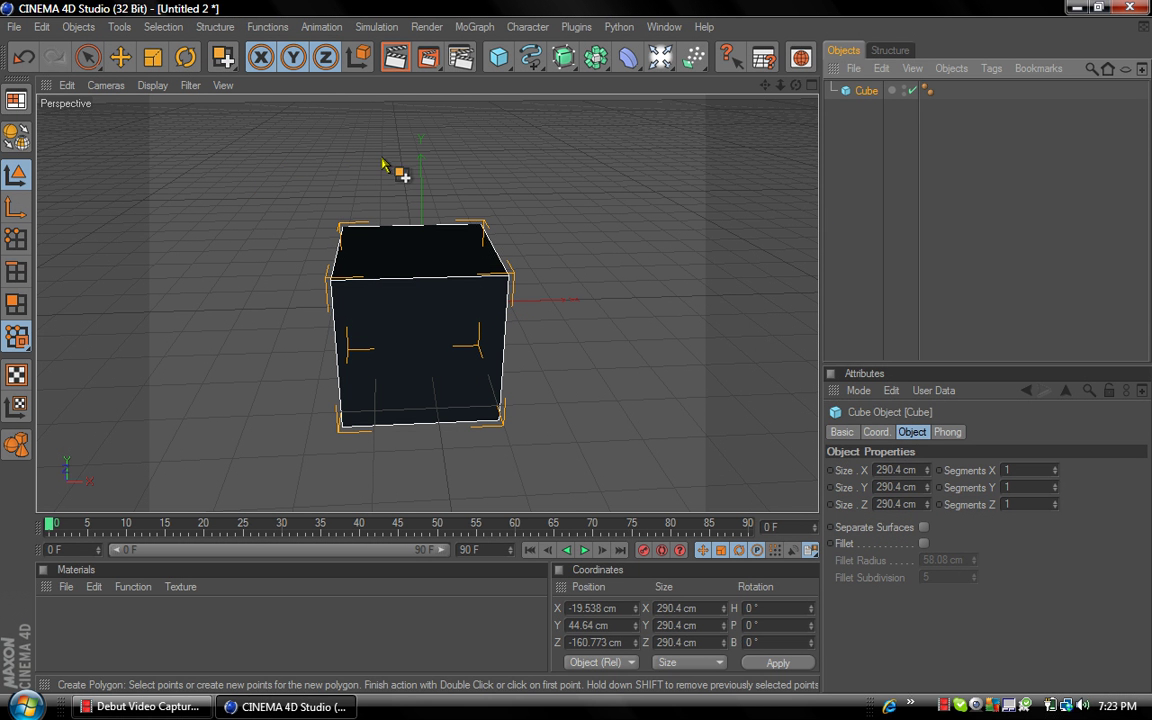
Activate the Move tool and make the selected cube editable.
click(222, 60)
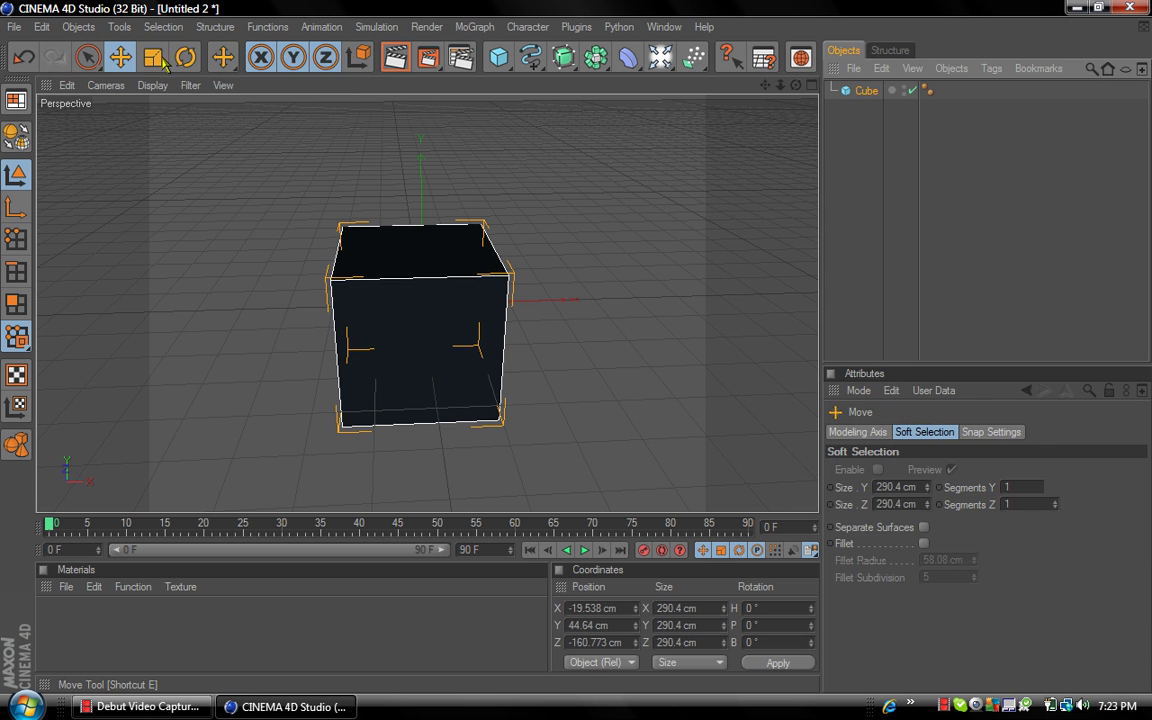
click(422, 378)
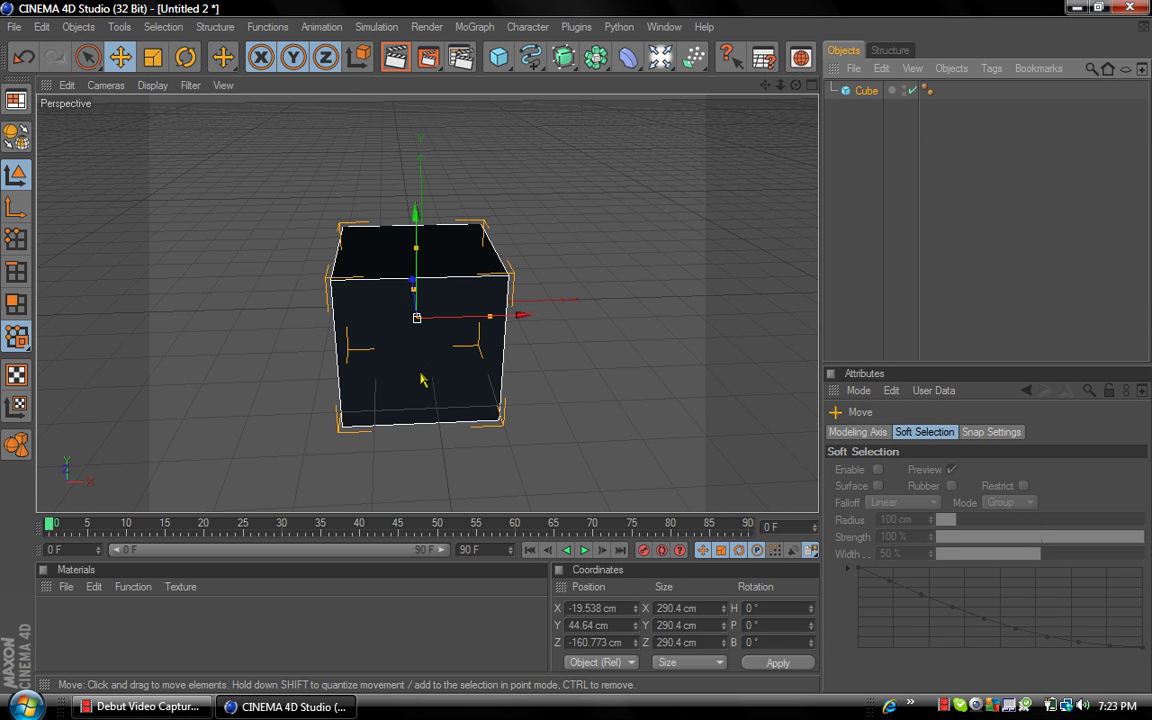
click(222, 28)
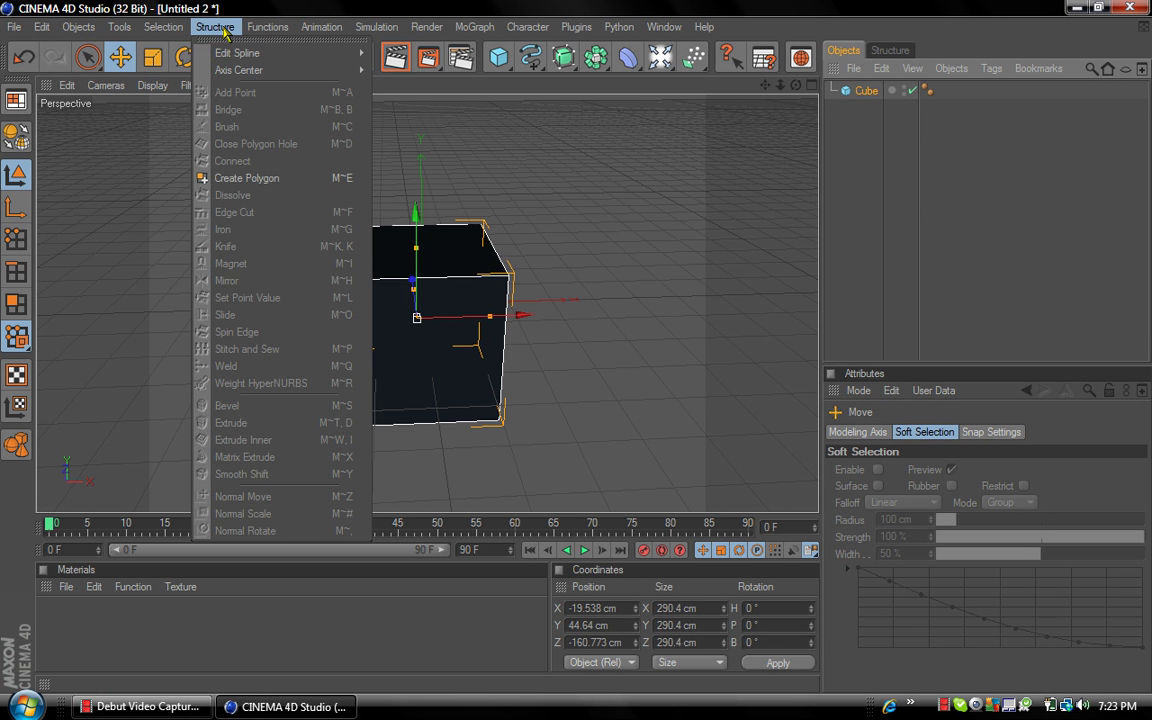
click(613, 148)
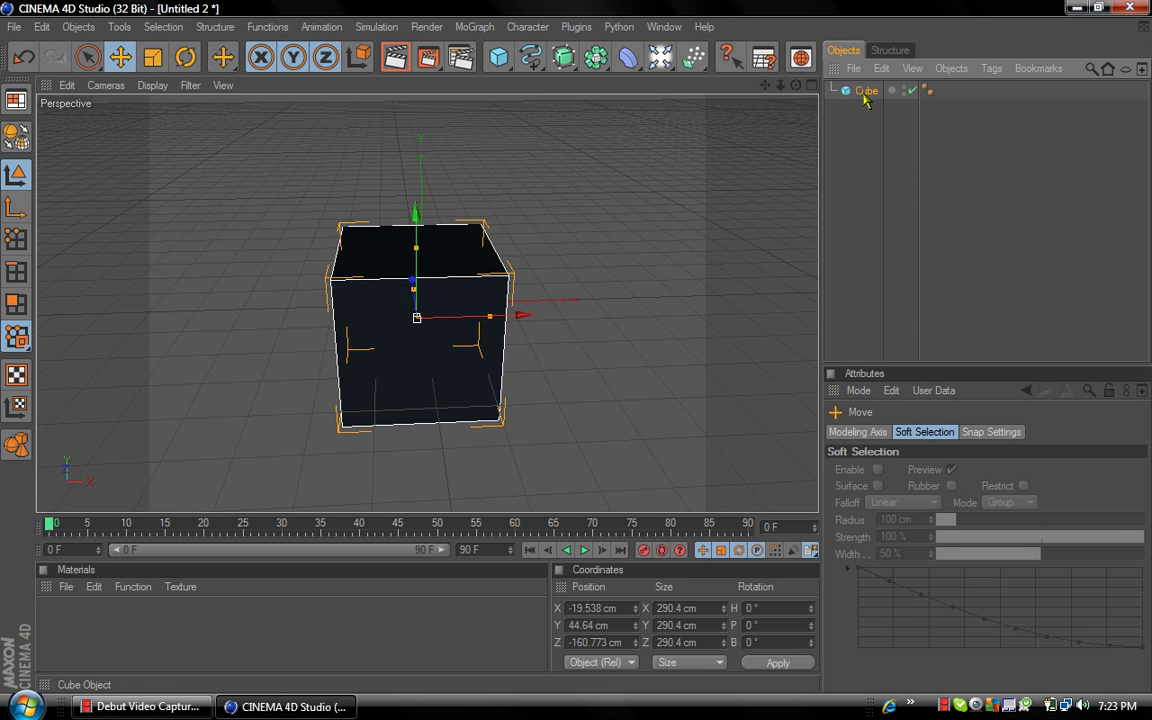
key(c)
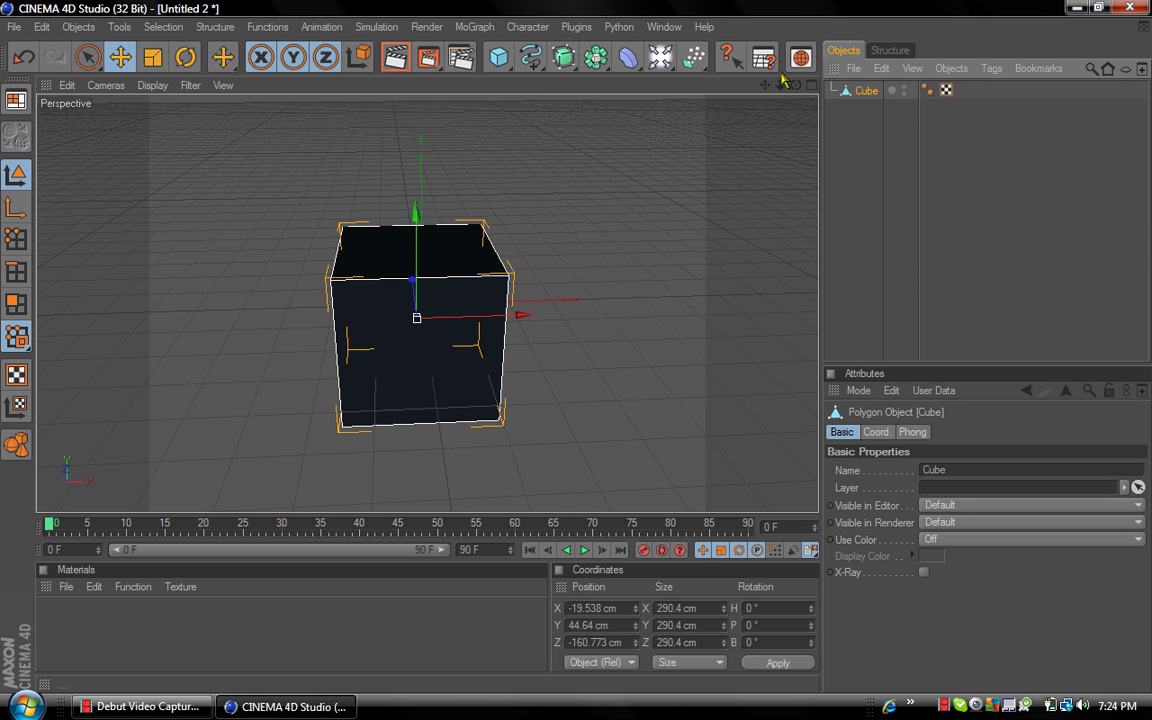
Examine the editable cube's UVW tag and the commands available for the tag and the cube.
right_click(946, 90)
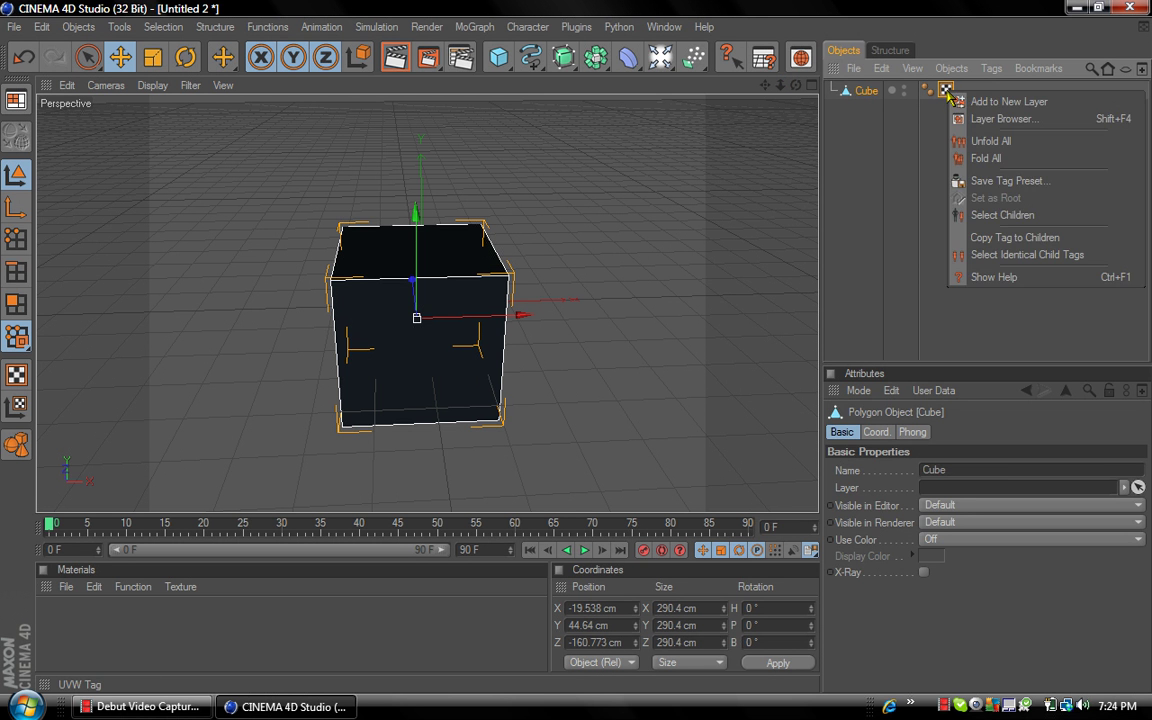
click(928, 110)
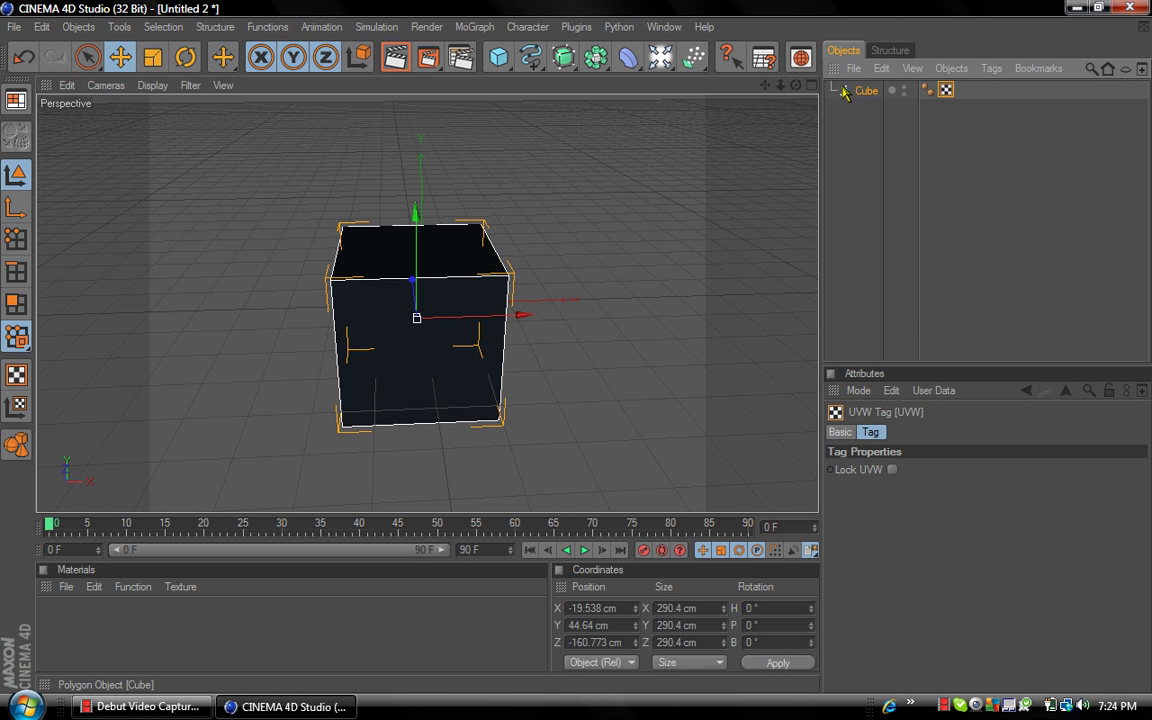
click(947, 91)
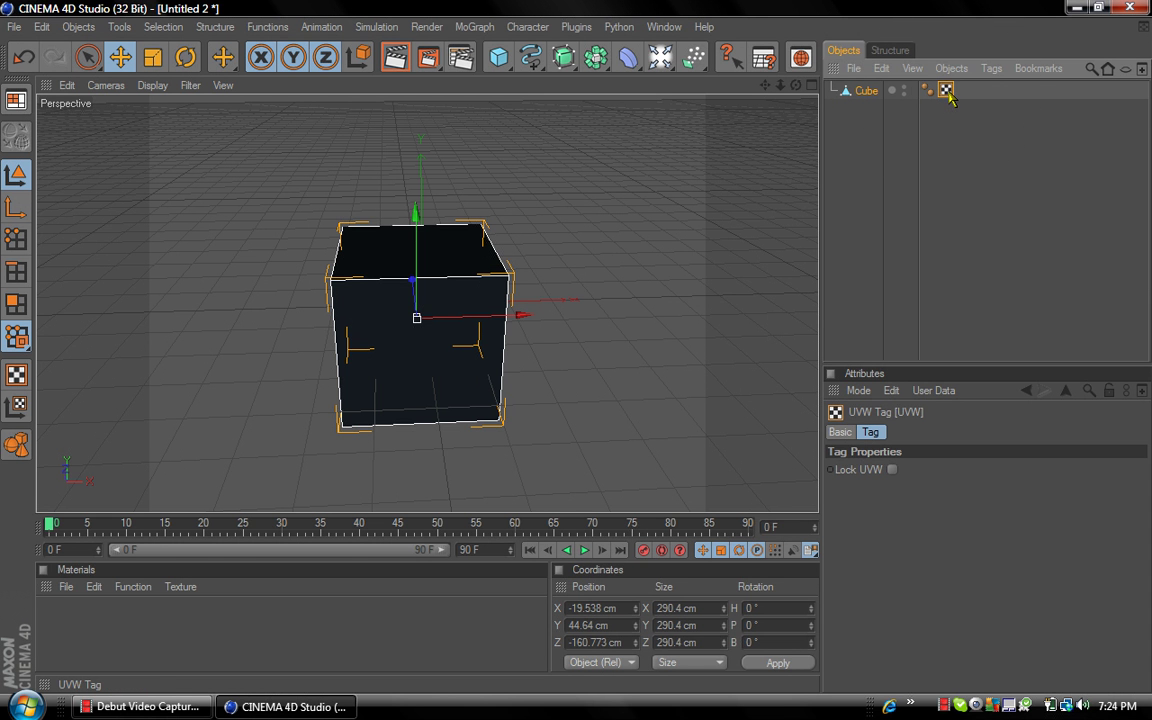
right_click(948, 92)
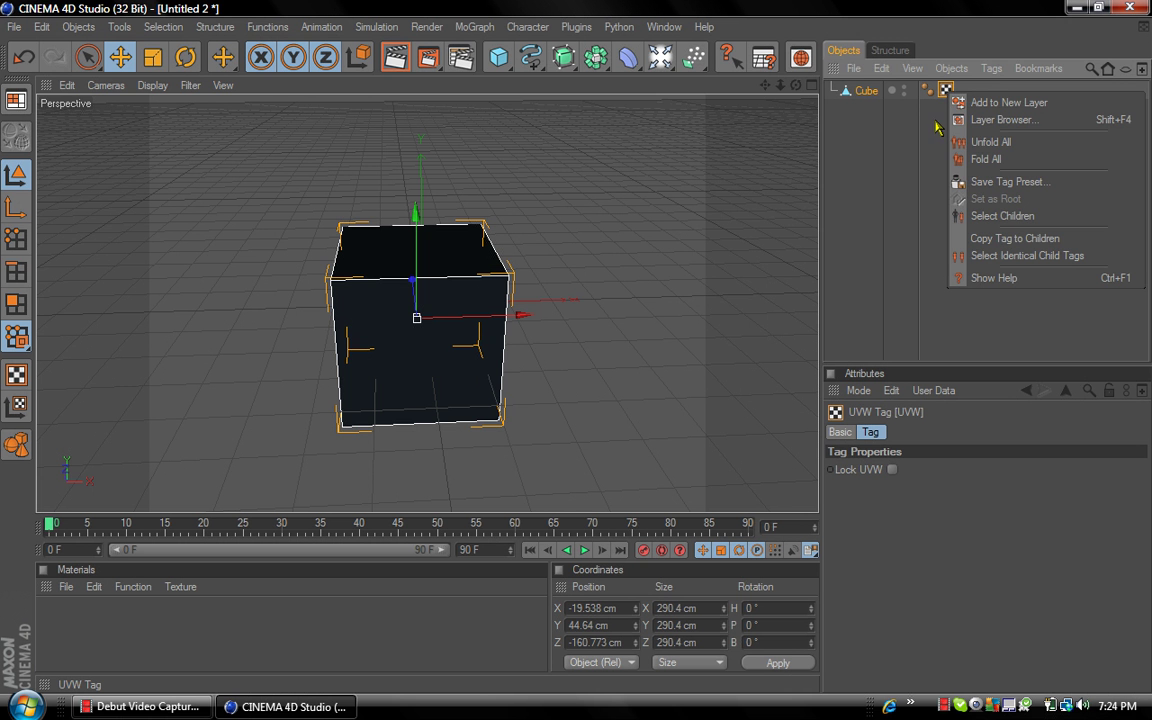
click(865, 209)
drag(796, 85, 855, 85)
click(863, 91)
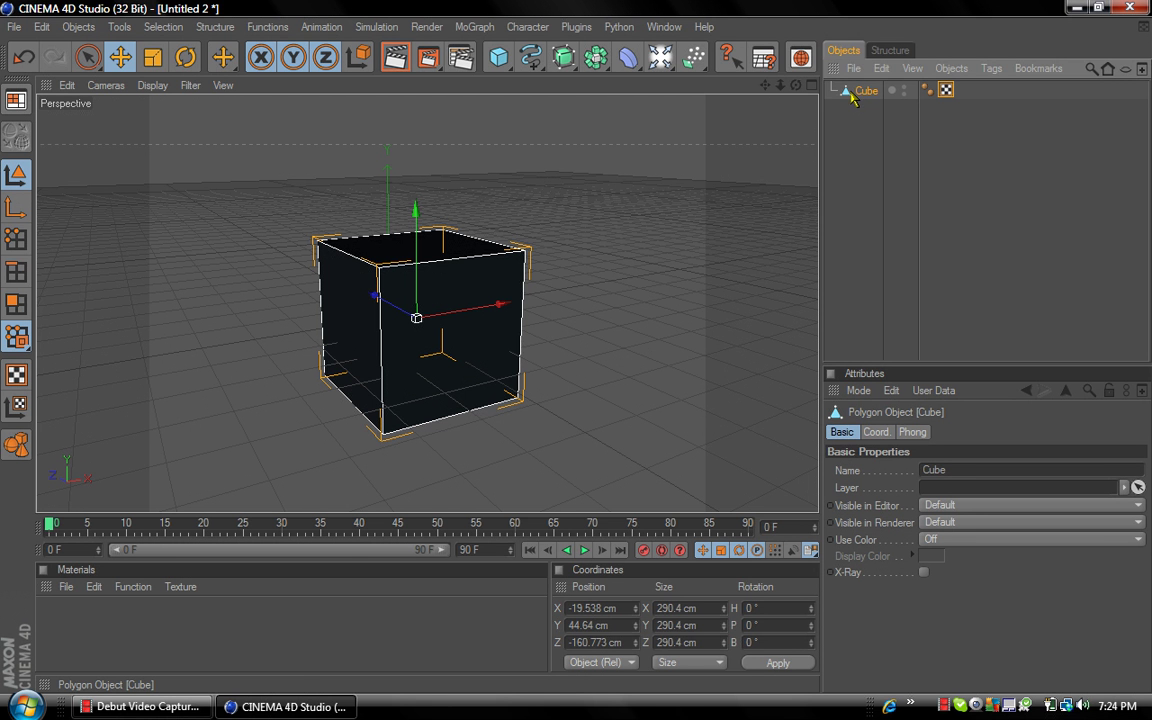
right_click(484, 269)
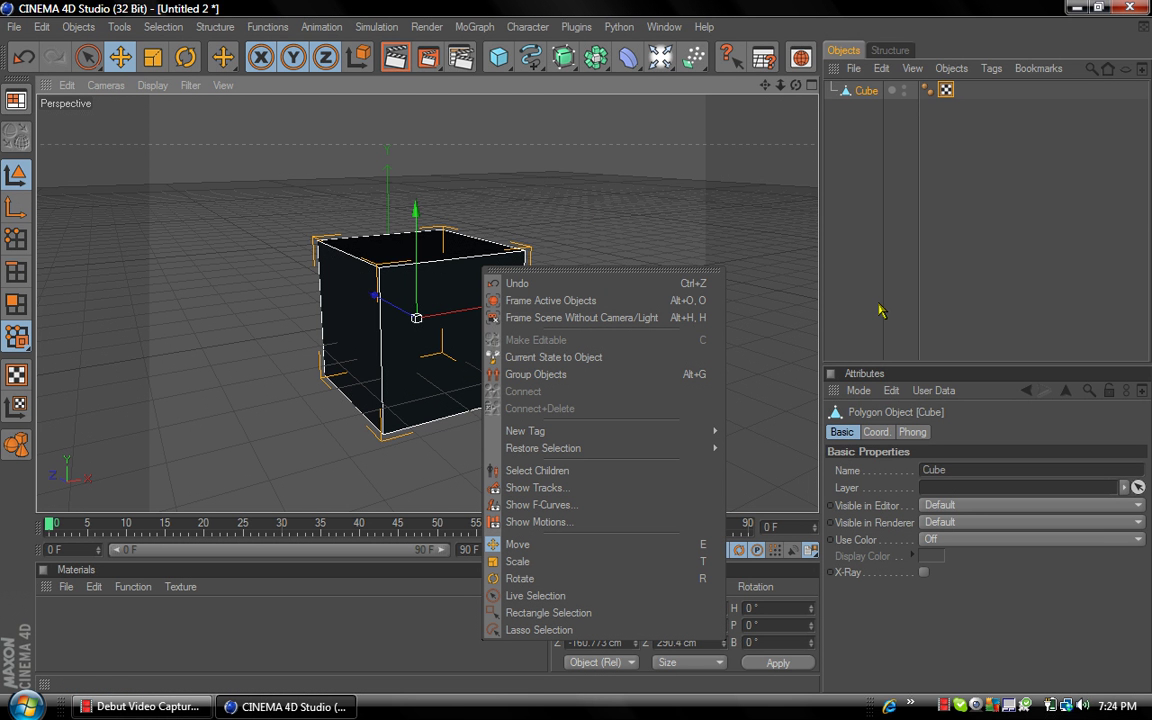
click(875, 265)
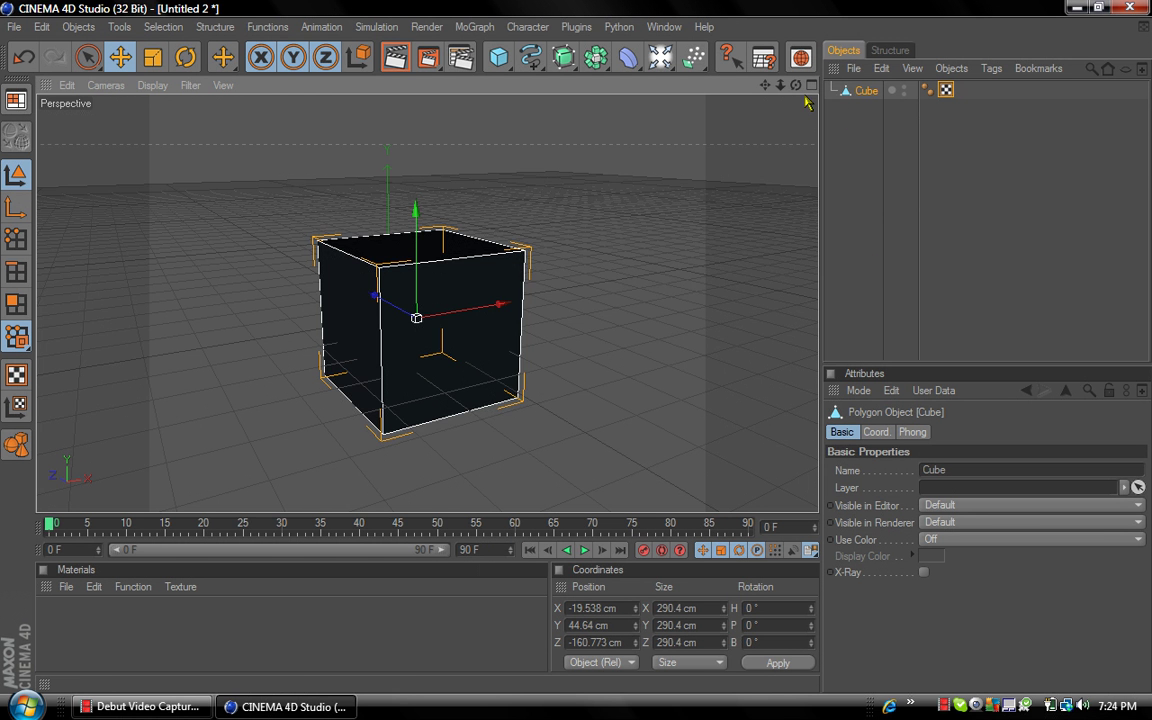
Subdivide the editable cube's mesh with a subdivision value of 3 and reselect the cube.
drag(797, 86, 776, 120)
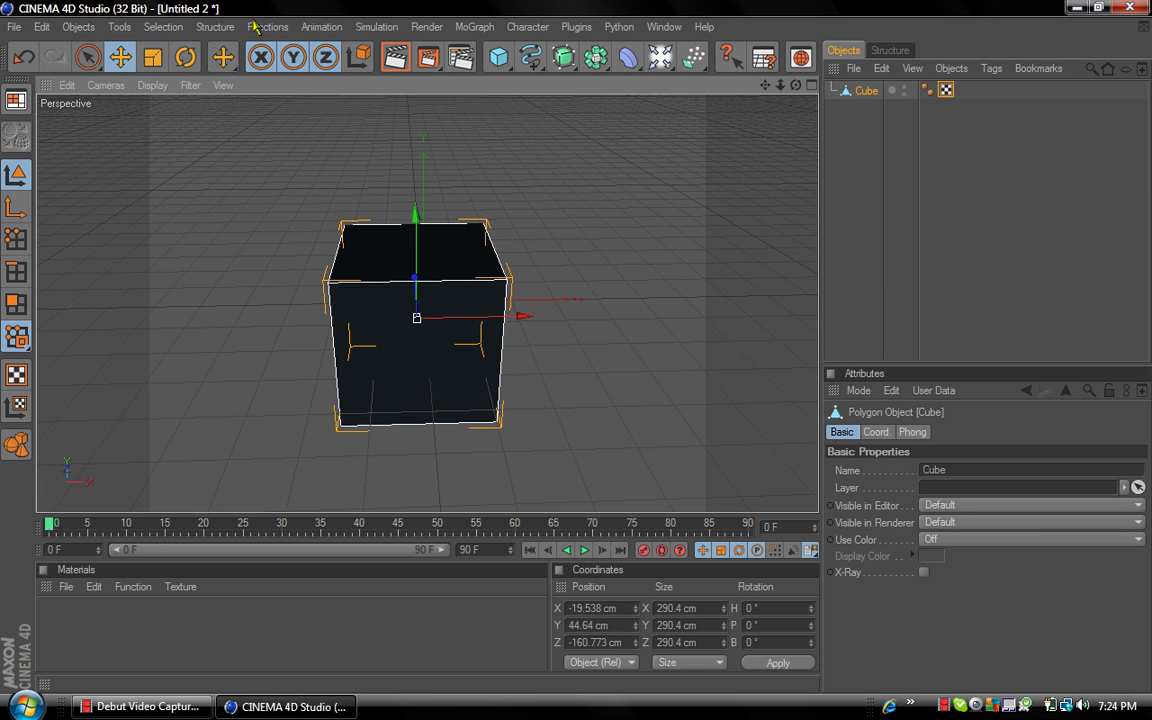
click(212, 27)
mouse_move(267, 27)
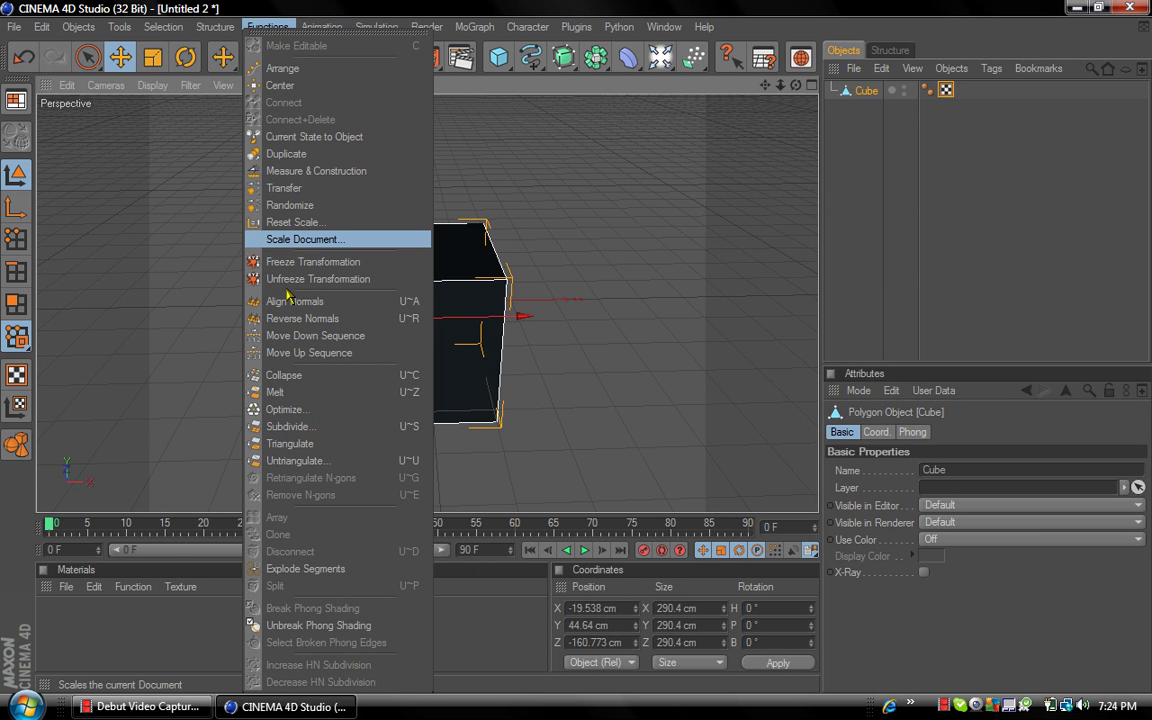
click(324, 426)
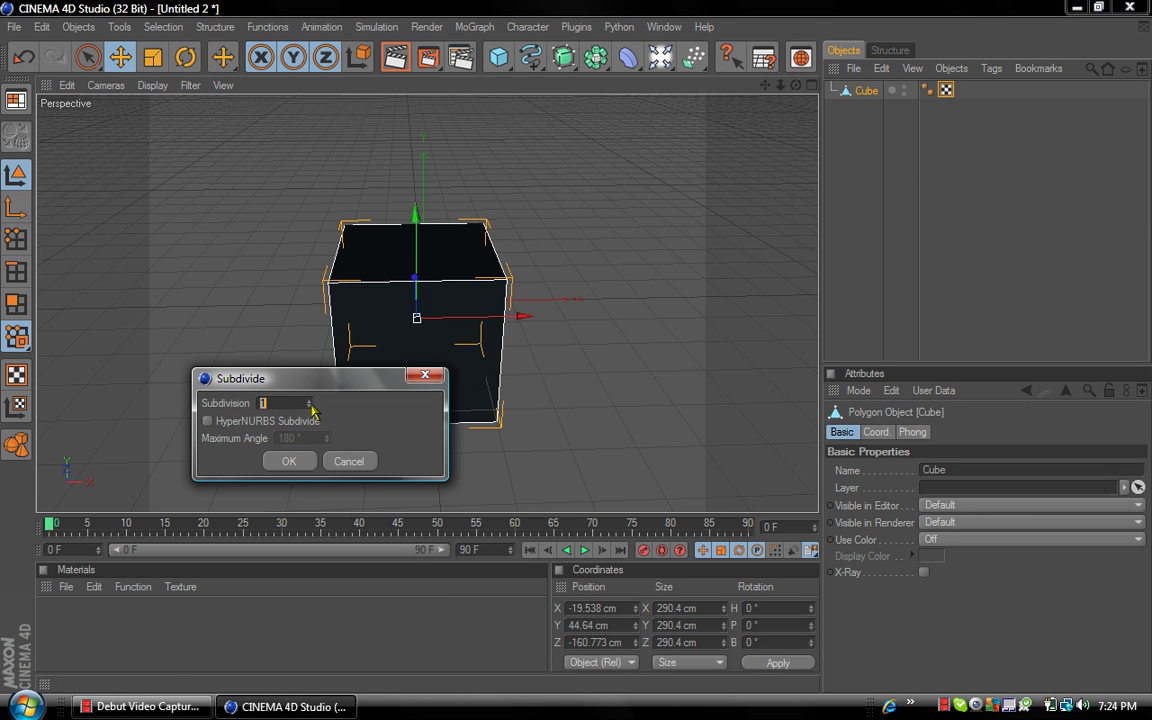
click(289, 461)
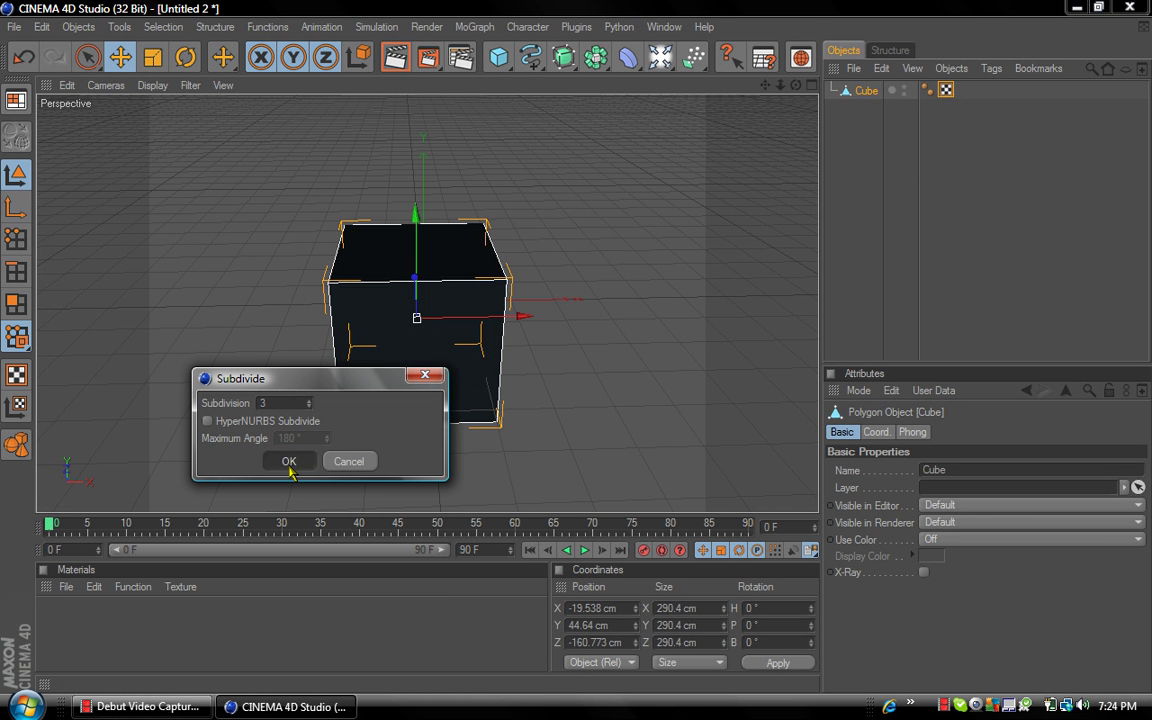
click(810, 155)
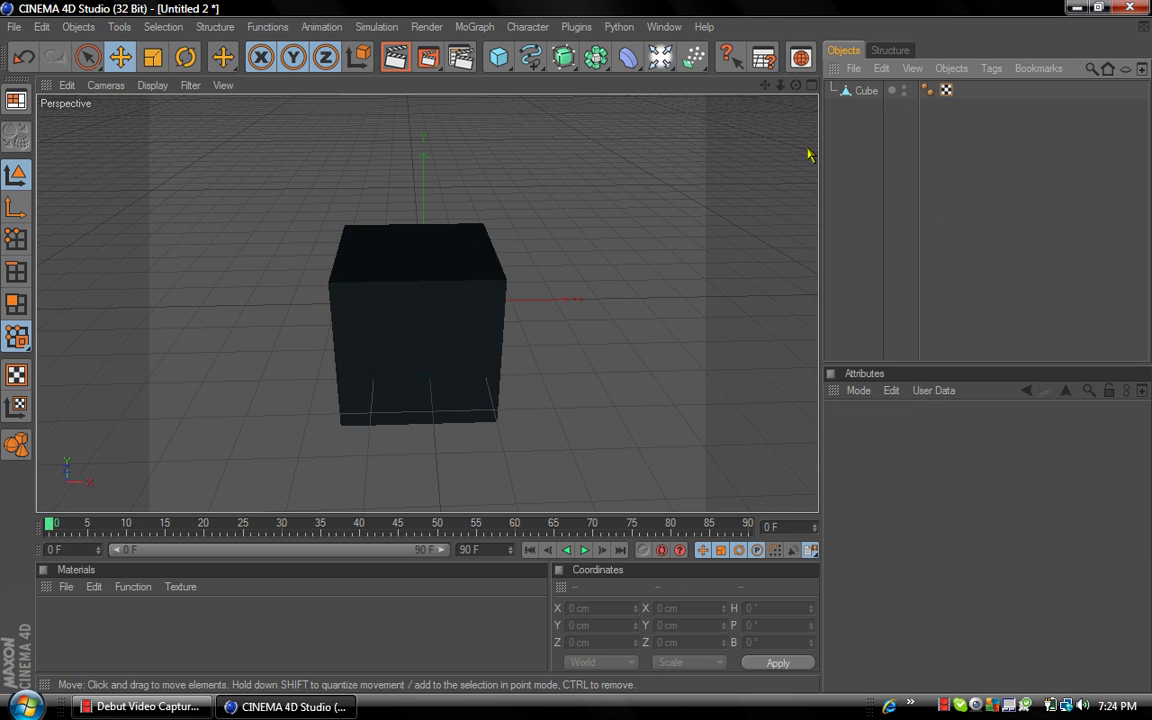
click(869, 91)
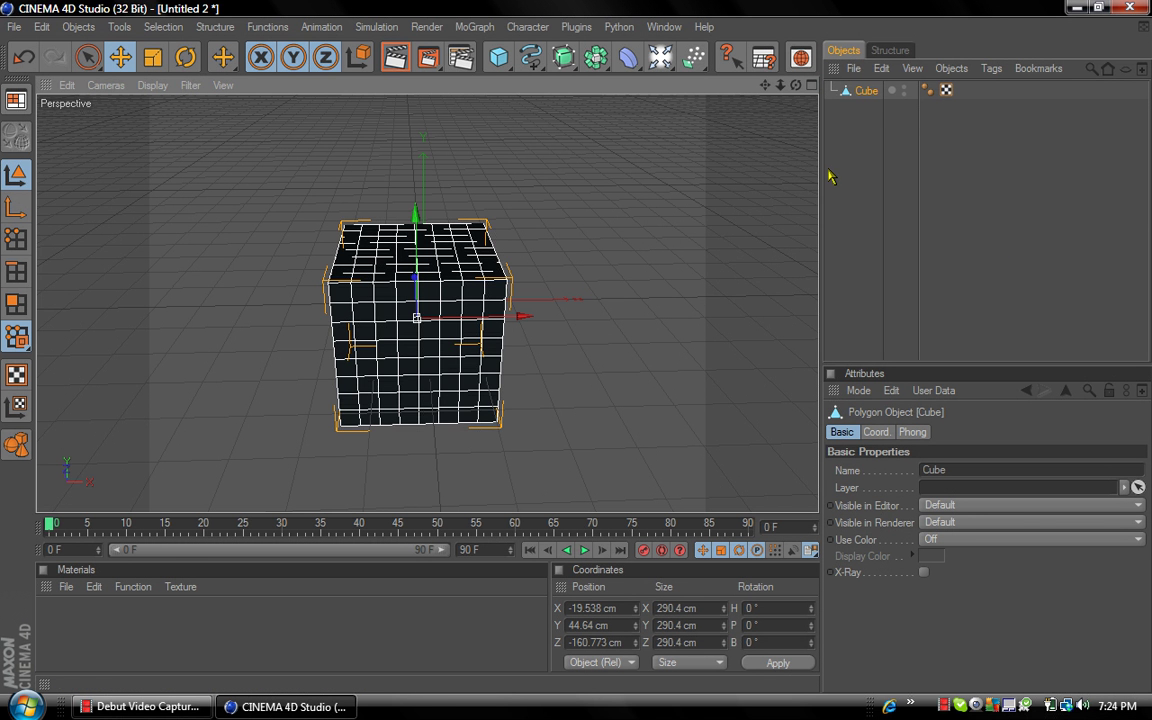
In point mode, Live-select the points along the upper edge and down the middle of the cube's side face in a T shape.
drag(796, 86, 884, 118)
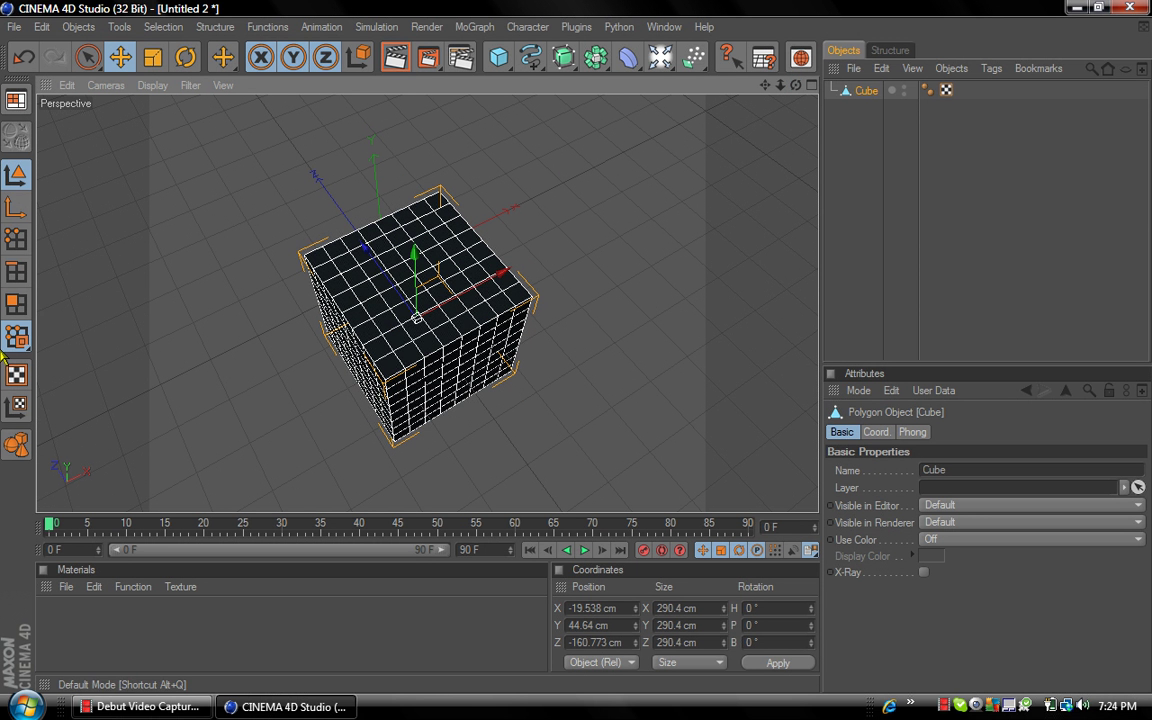
click(12, 245)
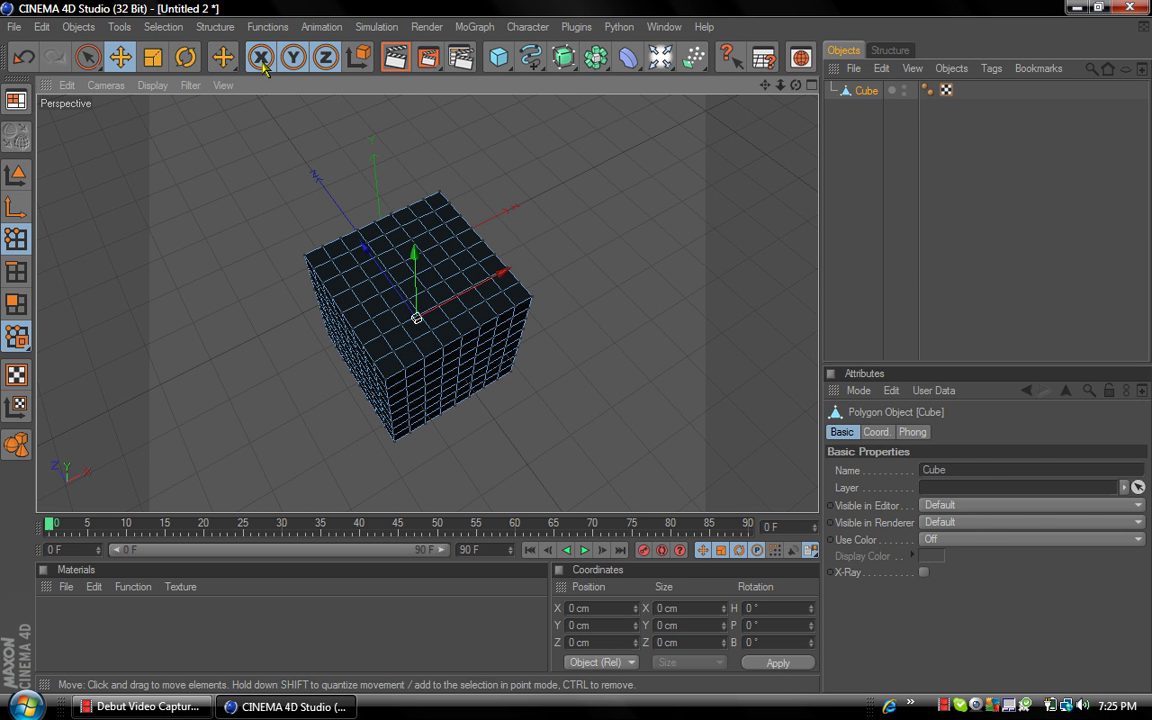
click(88, 57)
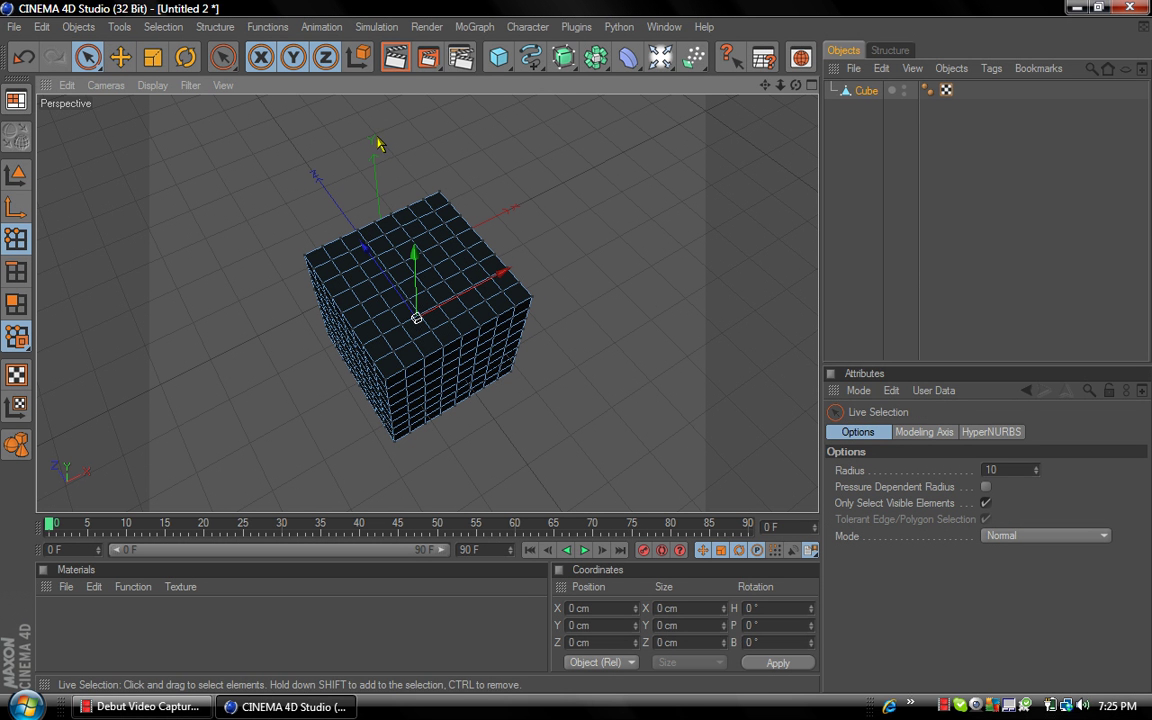
drag(440, 181, 530, 294)
drag(796, 85, 557, 45)
mouse_move(482, 264)
mouse_down()
mouse_move(469, 250)
mouse_move(430, 251)
mouse_move(540, 238)
mouse_move(480, 252)
mouse_move(478, 380)
mouse_up()
drag(796, 85, 880, 140)
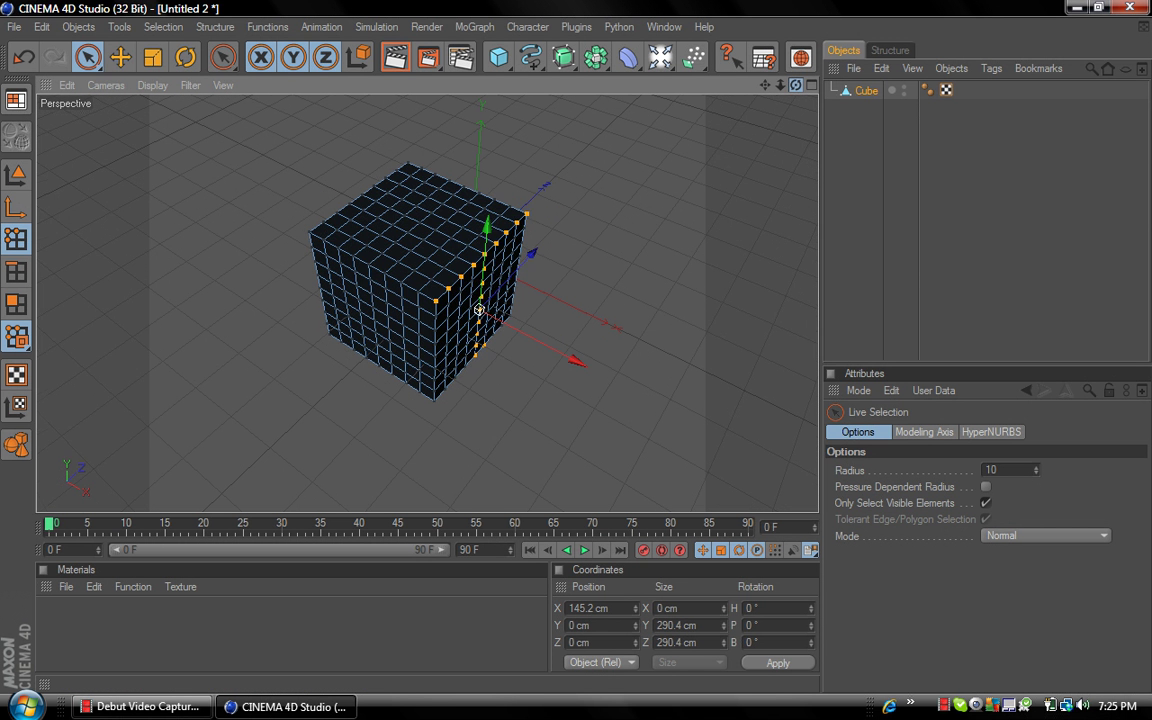
Move the selected points about 171 cm outward along X and inspect the deformed cube from several angles.
drag(576, 361, 659, 404)
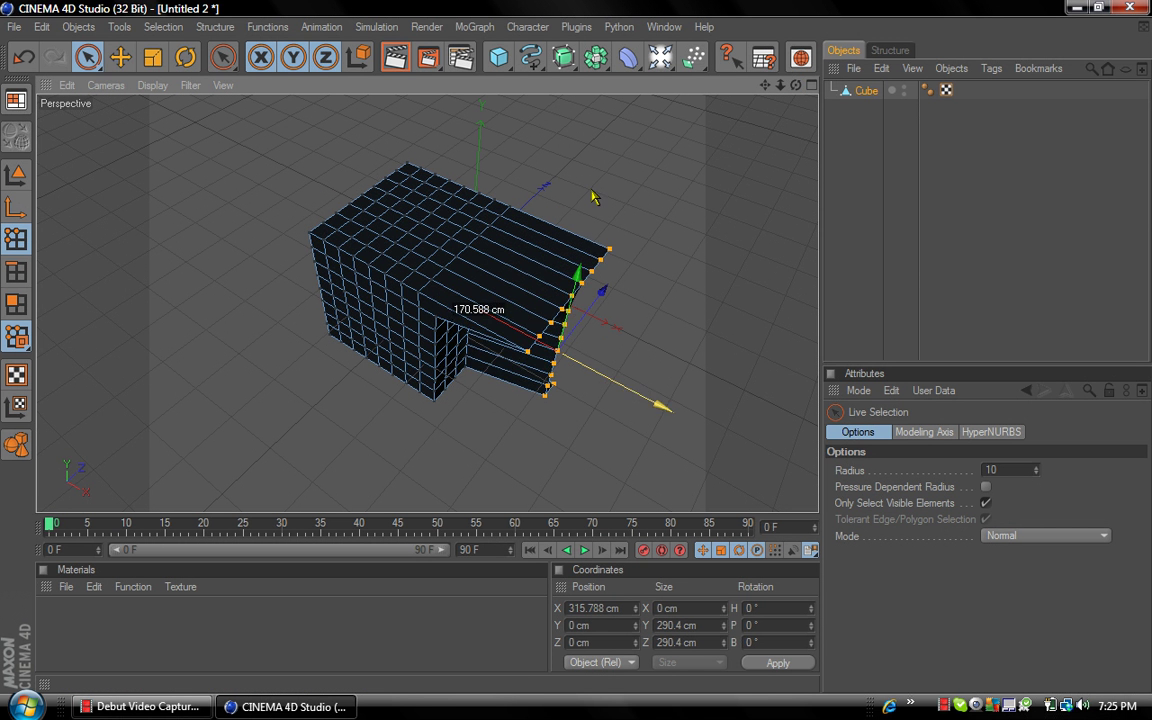
drag(796, 85, 808, 118)
right_drag(796, 87, 770, 90)
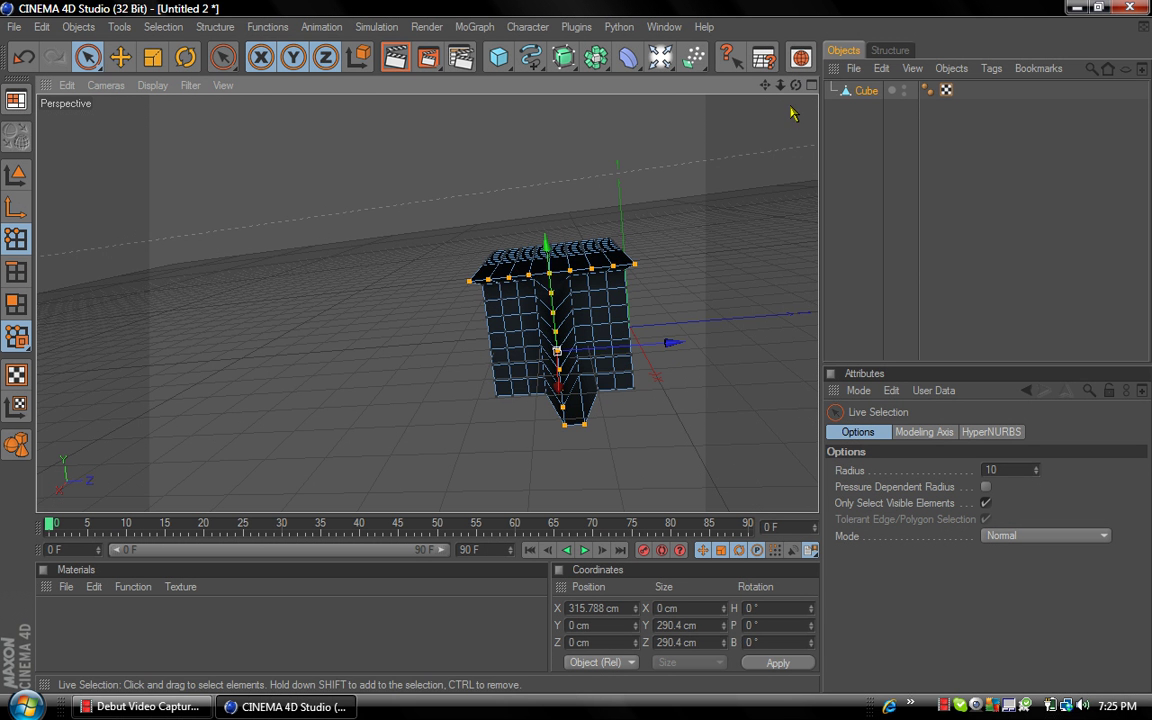
drag(796, 85, 752, 99)
drag(796, 86, 775, 32)
drag(790, 92, 695, 118)
Push the selected points into the cube to about -113 cm in X, undo the point moves and reselect the cube.
drag(681, 365, 518, 350)
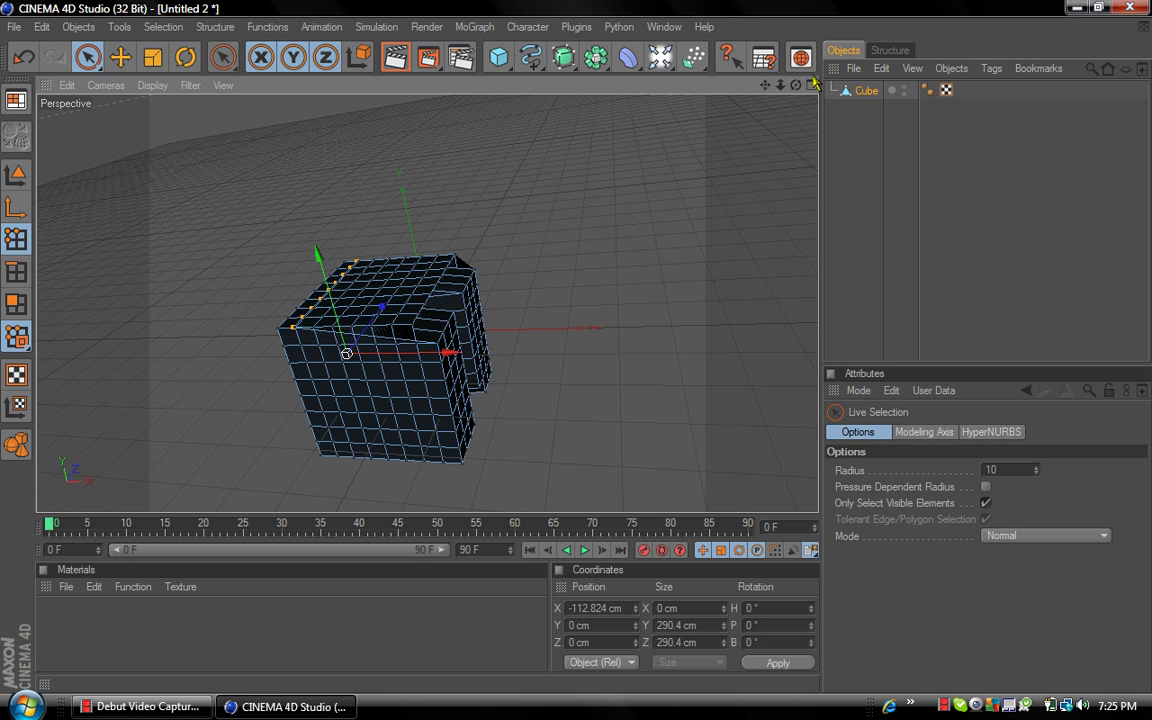
drag(790, 90, 825, 132)
key(ctrl+z)
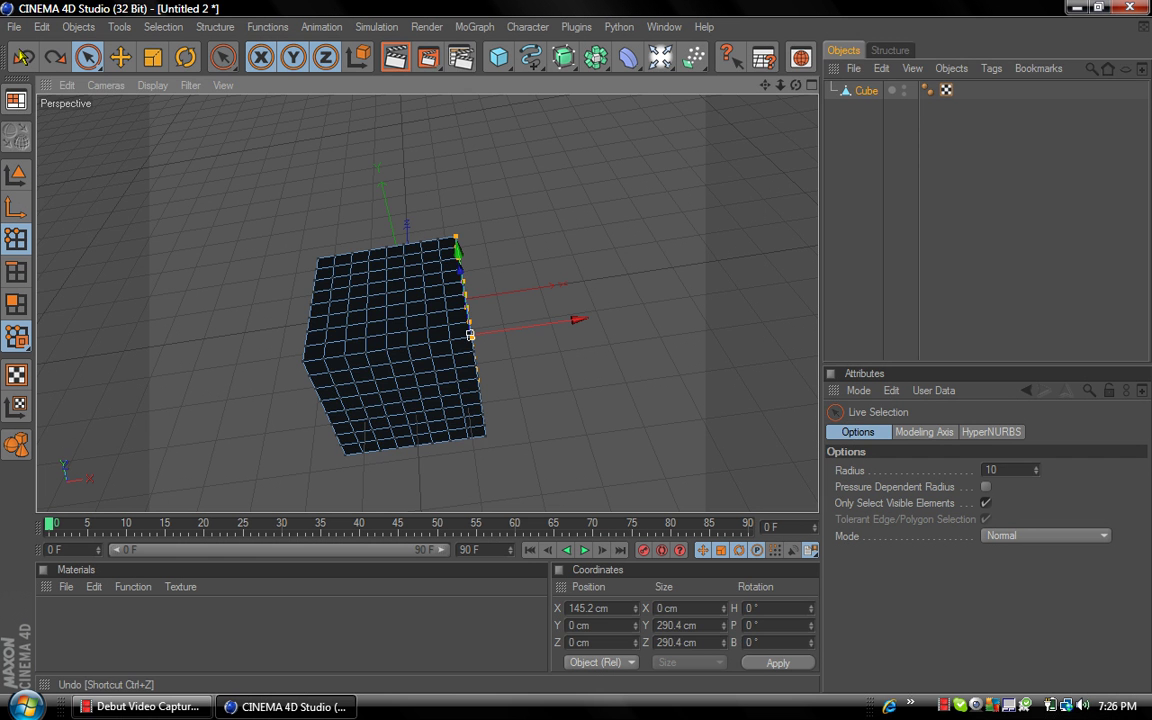
click(770, 110)
drag(796, 87, 755, 66)
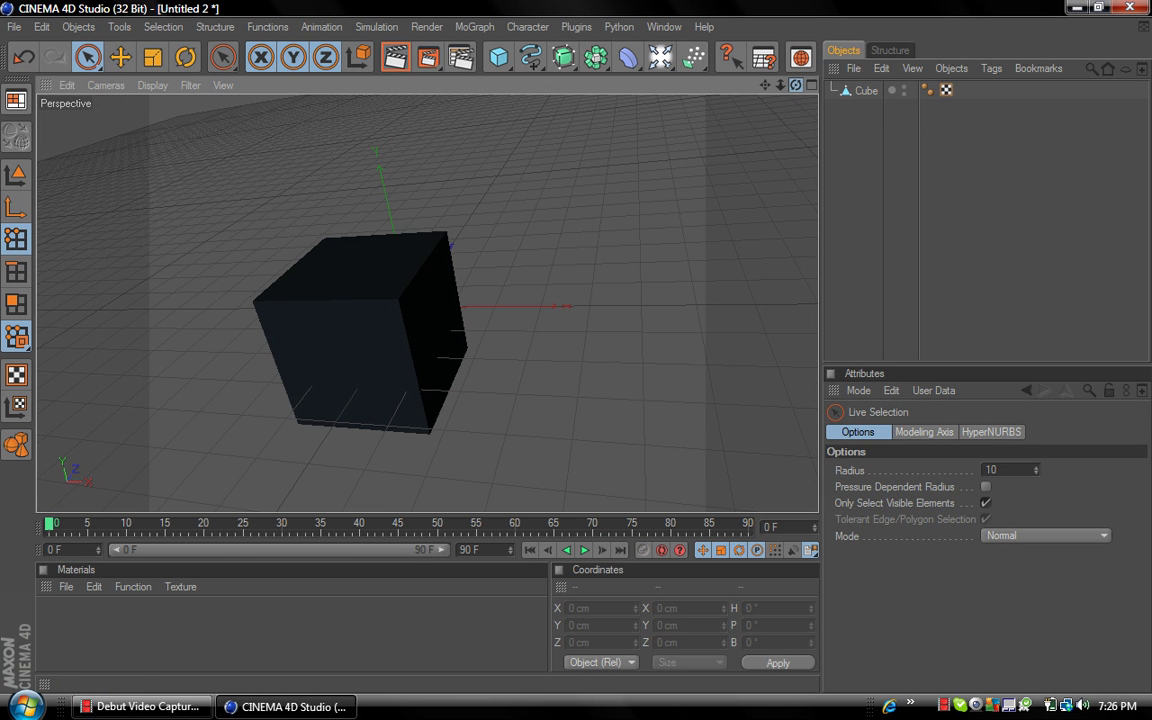
click(858, 93)
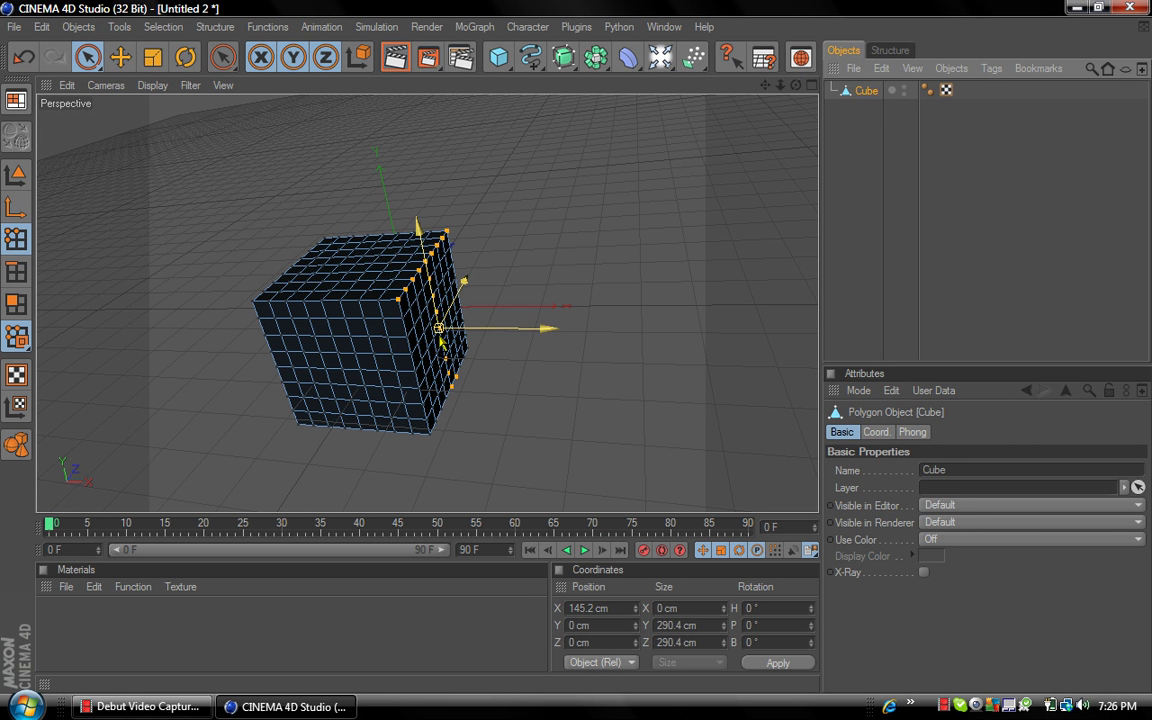
Try the Extrude tool on the cube's selected points and undo the attempt.
click(266, 28)
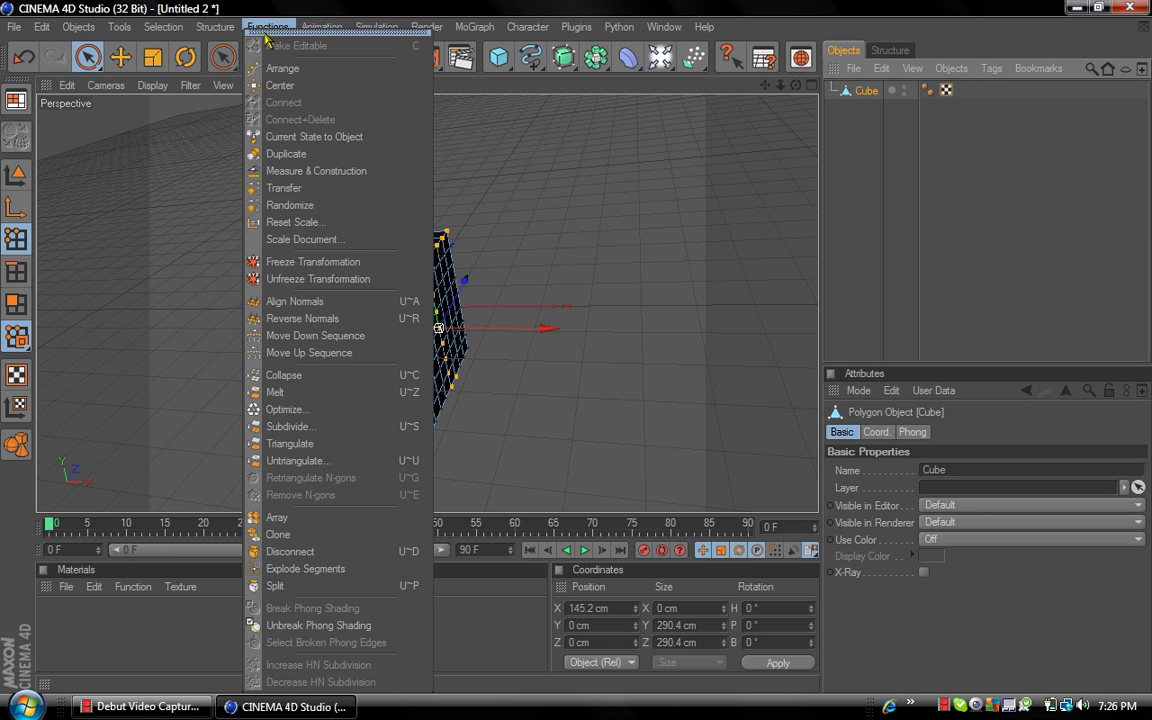
mouse_move(214, 30)
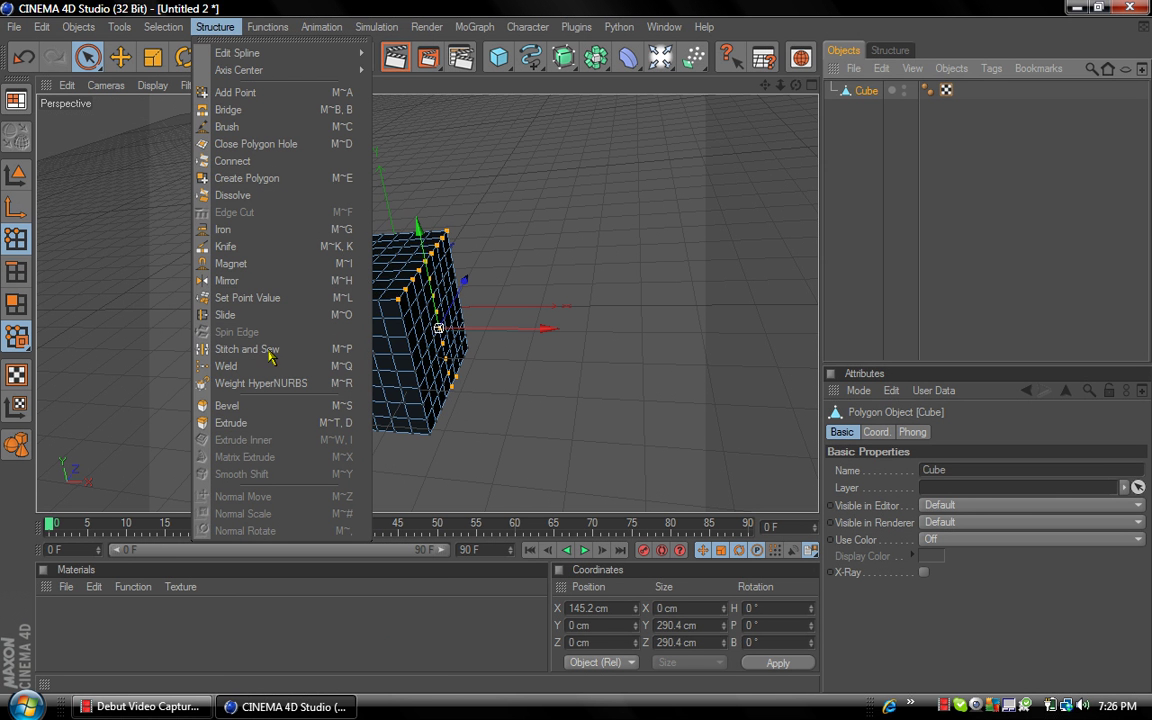
click(240, 424)
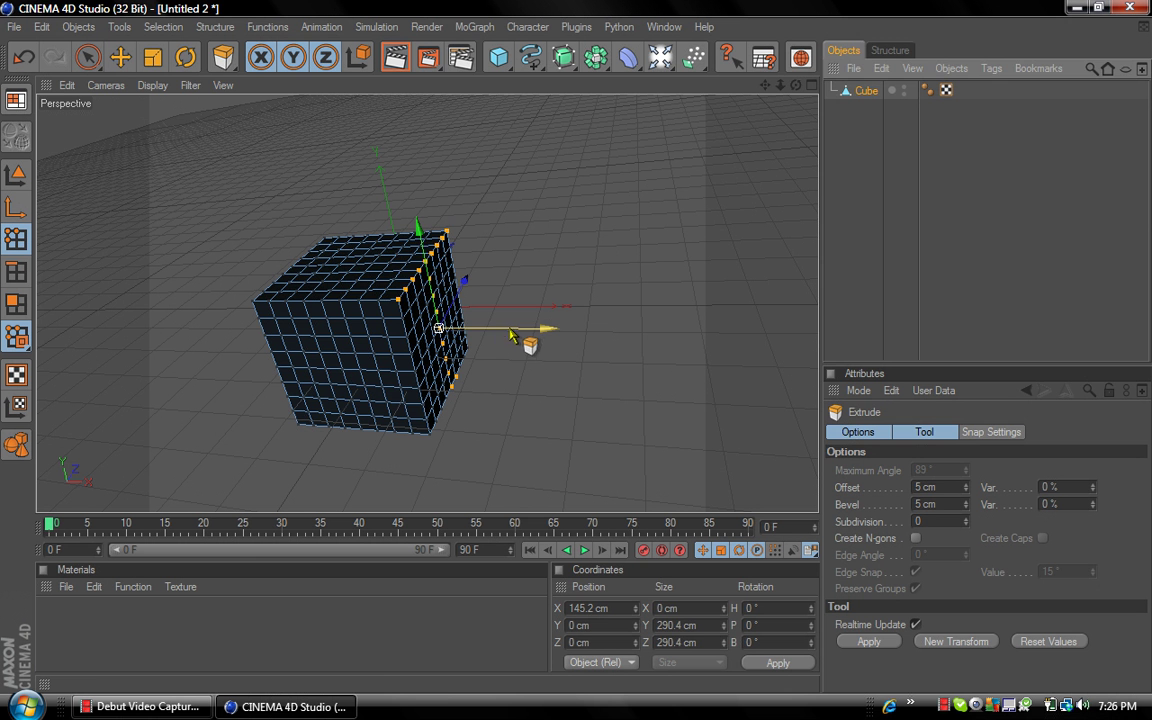
drag(643, 352, 843, 352)
click(872, 190)
drag(796, 86, 834, 94)
click(870, 91)
click(18, 67)
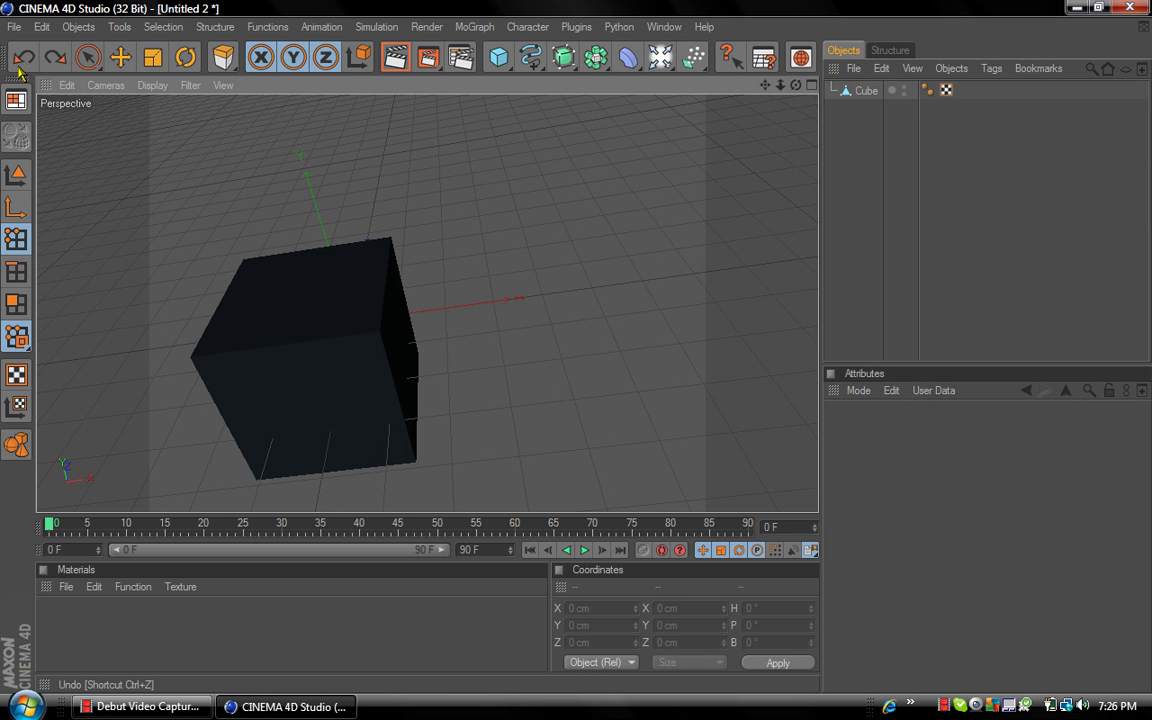
click(18, 67)
click(24, 62)
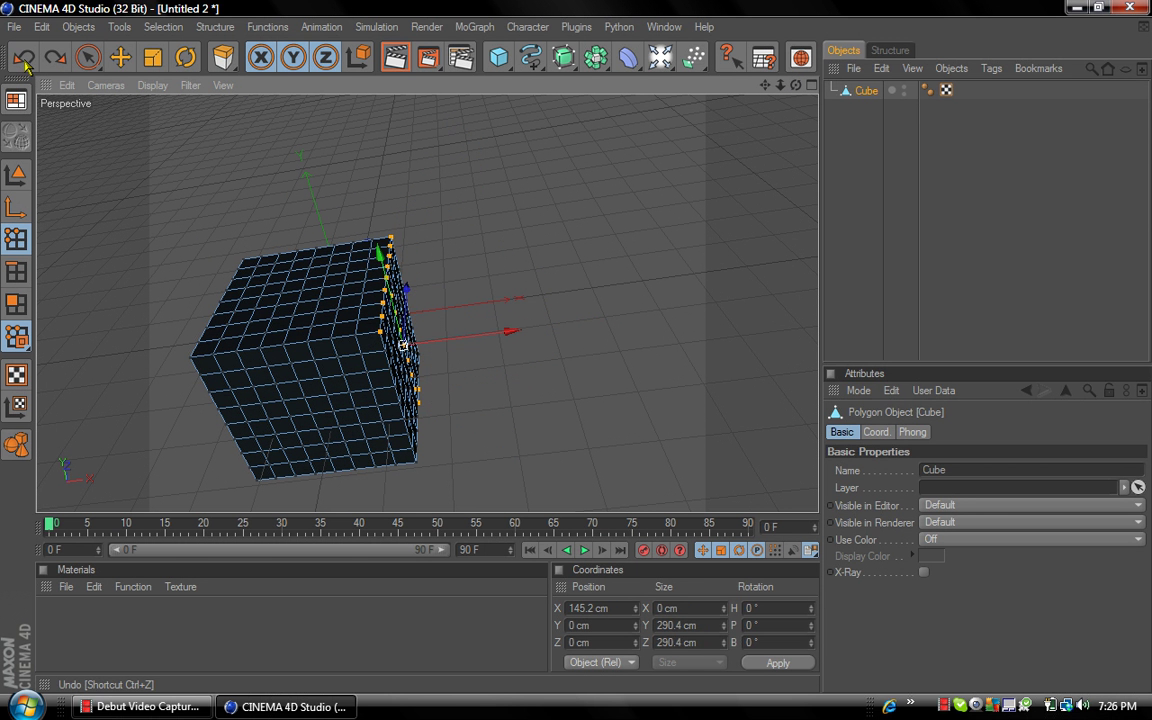
In edge mode, Live-select the strip of edges along the upper edge of the cube's side face.
click(14, 282)
key(d)
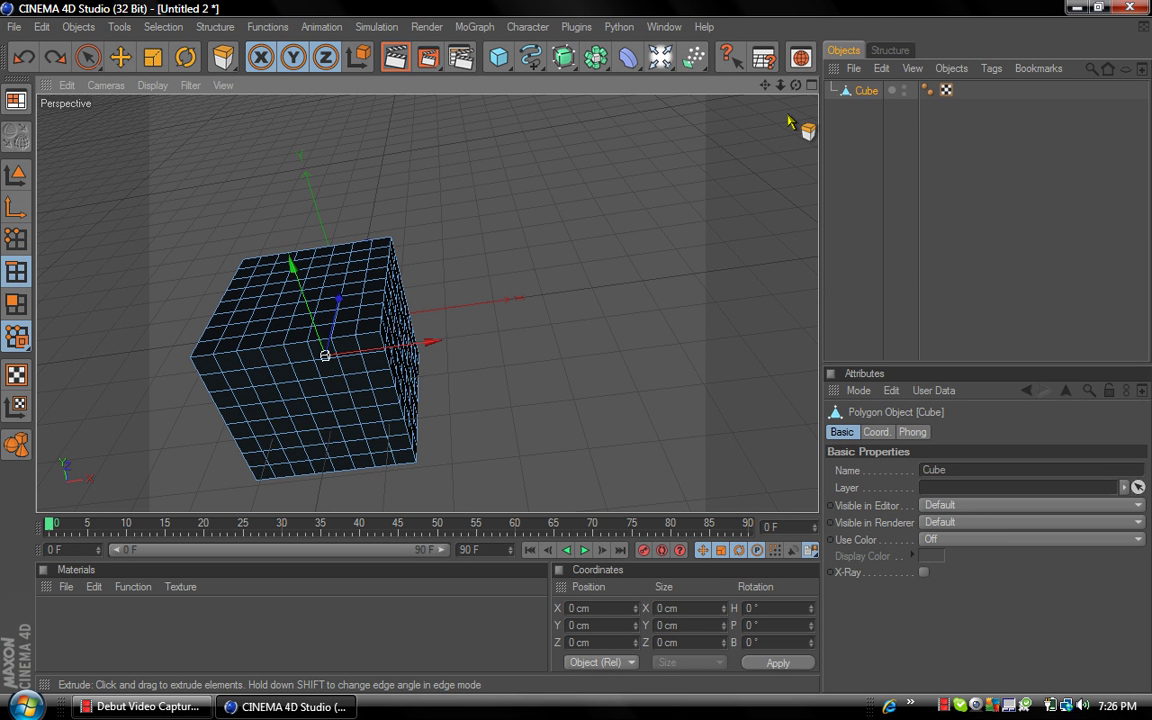
click(12, 268)
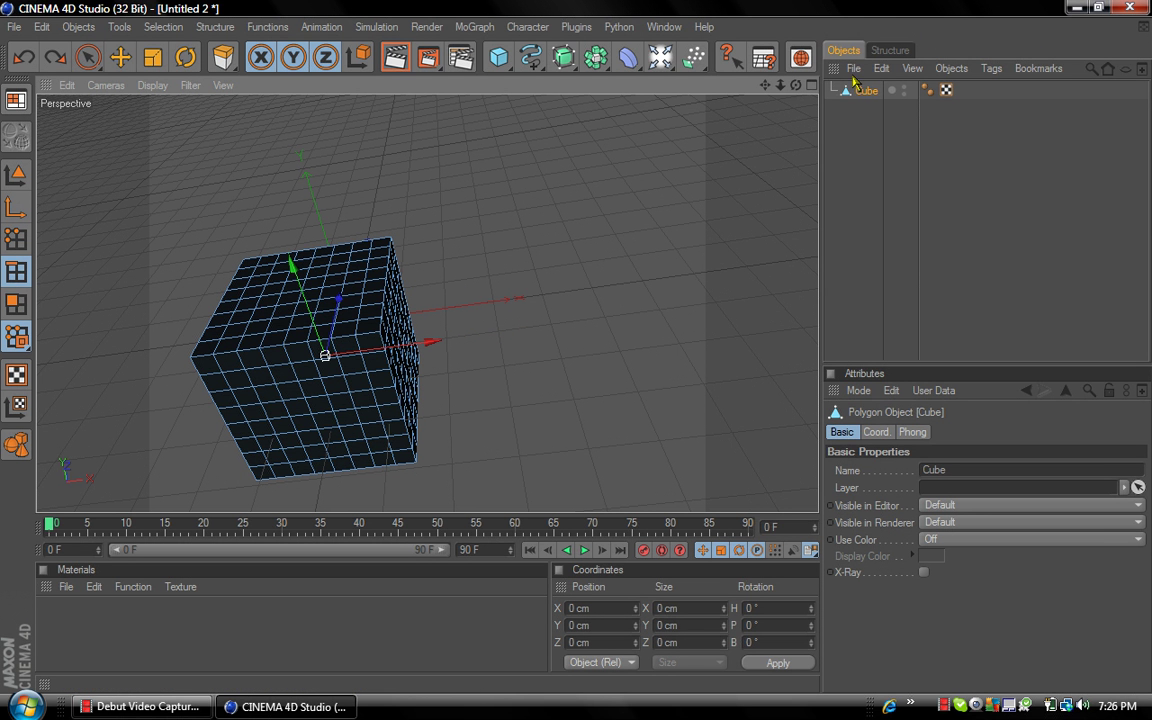
mouse_move(796, 85)
mouse_down()
mouse_move(766, 62)
mouse_move(728, 98)
mouse_move(788, 86)
mouse_move(802, 106)
mouse_move(792, 100)
mouse_move(812, 75)
mouse_move(790, 106)
mouse_up()
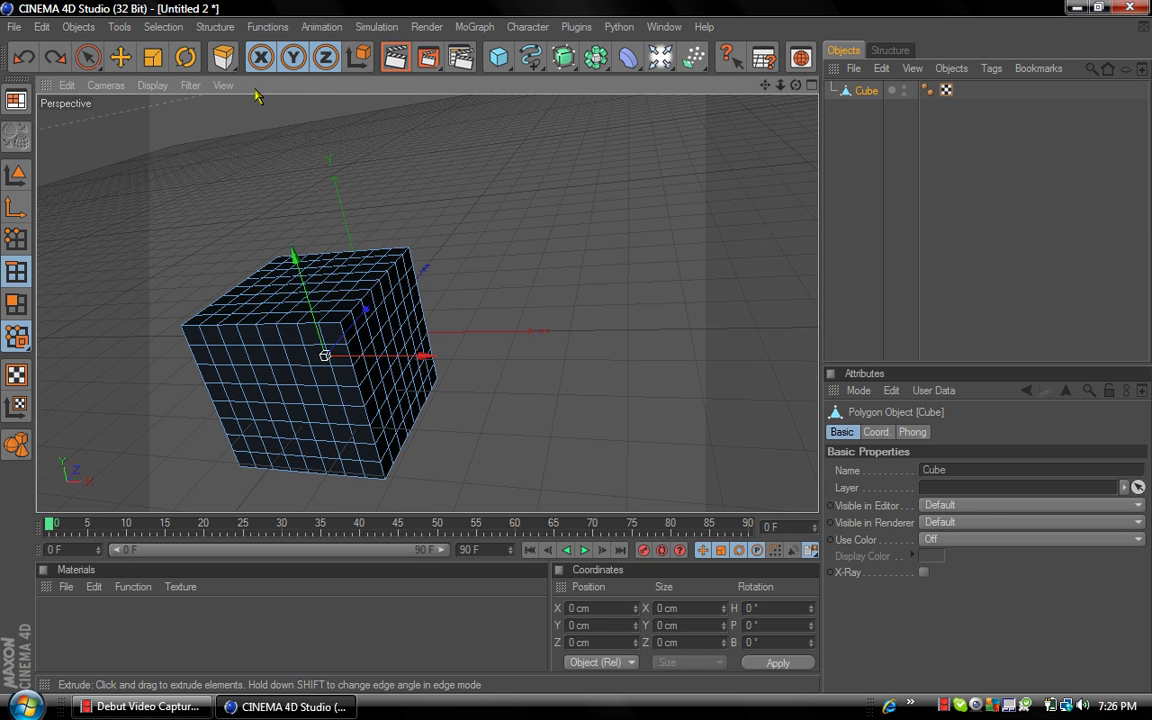
click(89, 58)
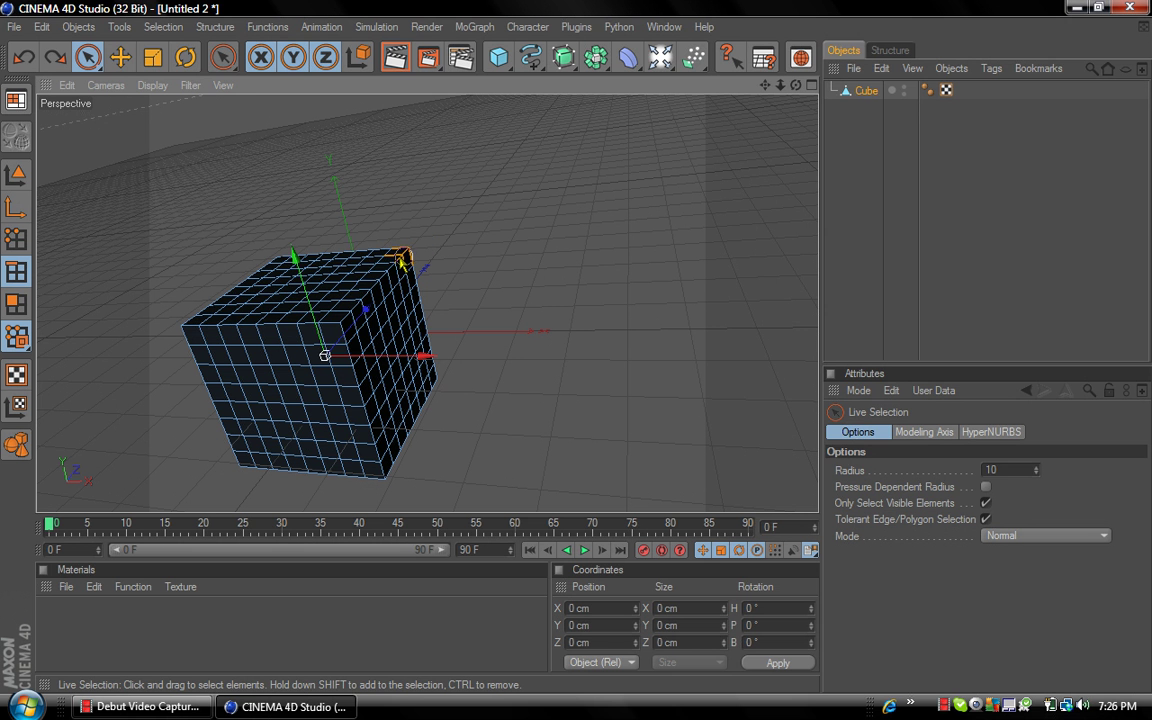
drag(384, 276, 333, 342)
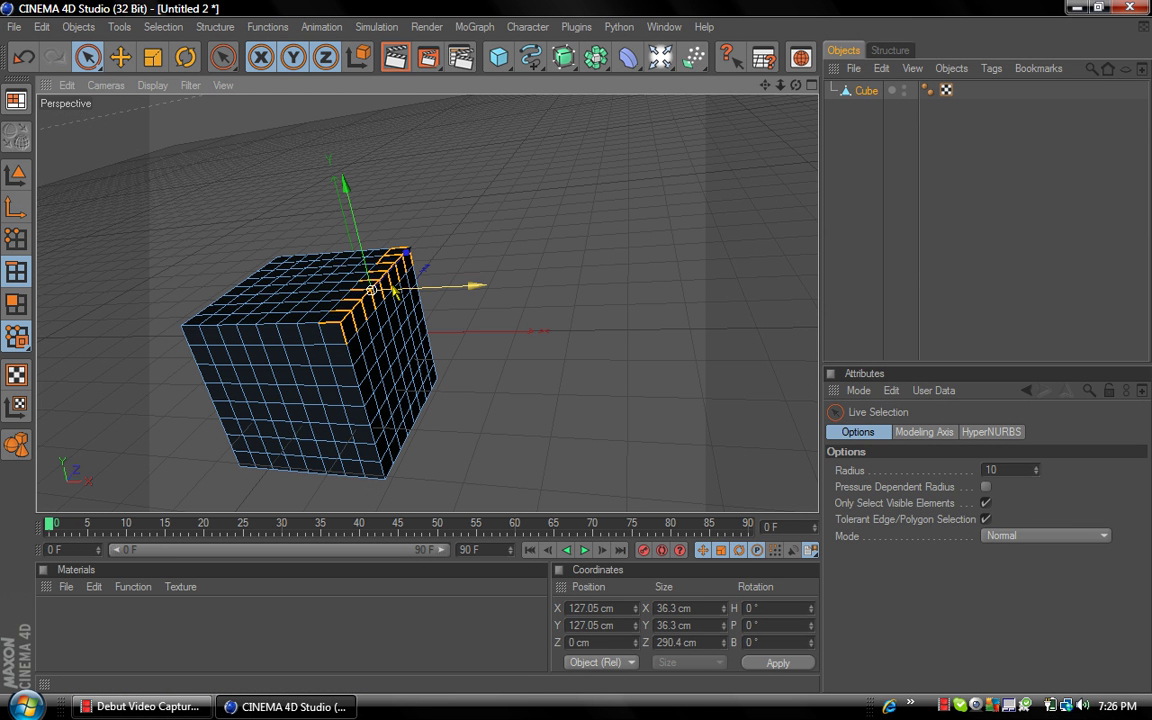
Move the selected edges outward along X and upward, and undo both moves.
drag(474, 286, 566, 279)
drag(443, 195, 424, 101)
click(25, 58)
click(25, 58)
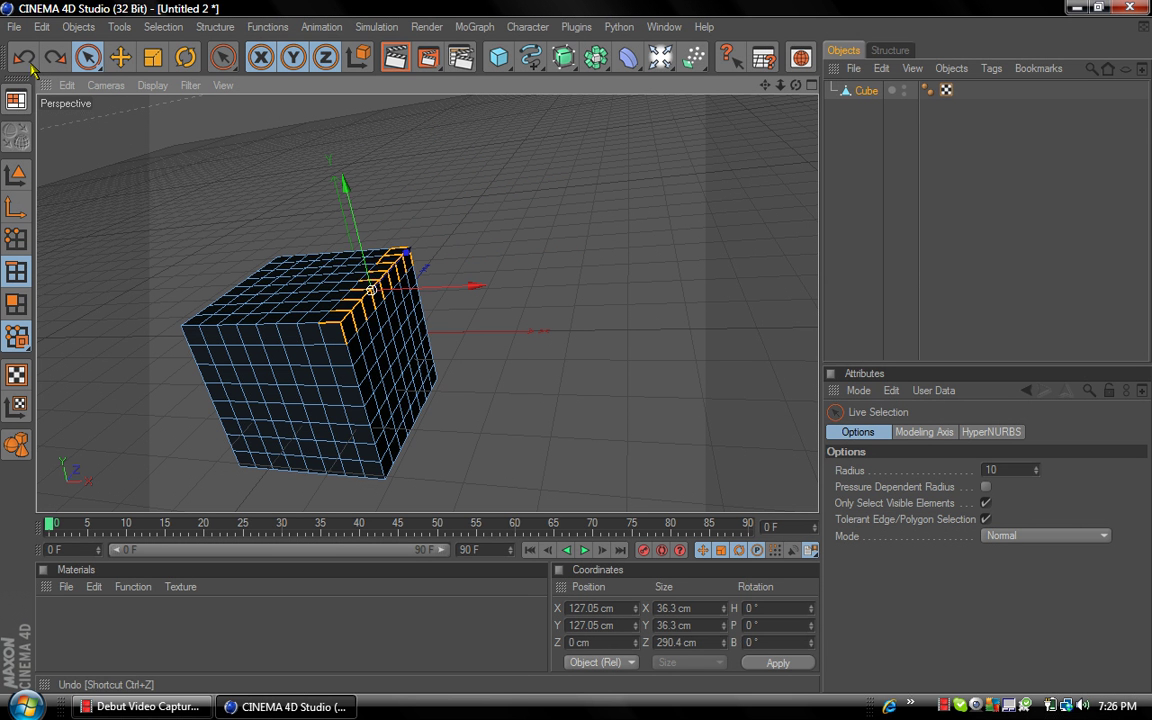
Extrude the selected edges with an offset of 193 cm and undo the extrusion.
right_click(356, 219)
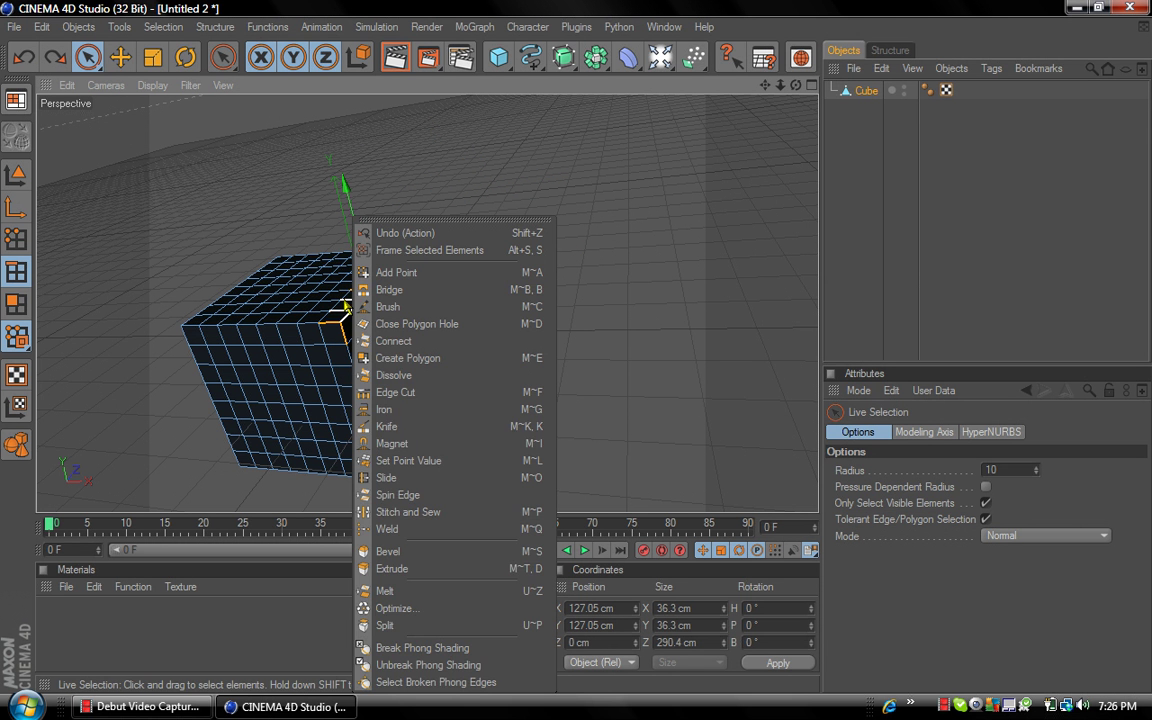
click(443, 568)
drag(444, 284, 390, 288)
mouse_move(796, 85)
mouse_down()
mouse_move(720, 60)
mouse_move(796, 85)
mouse_up()
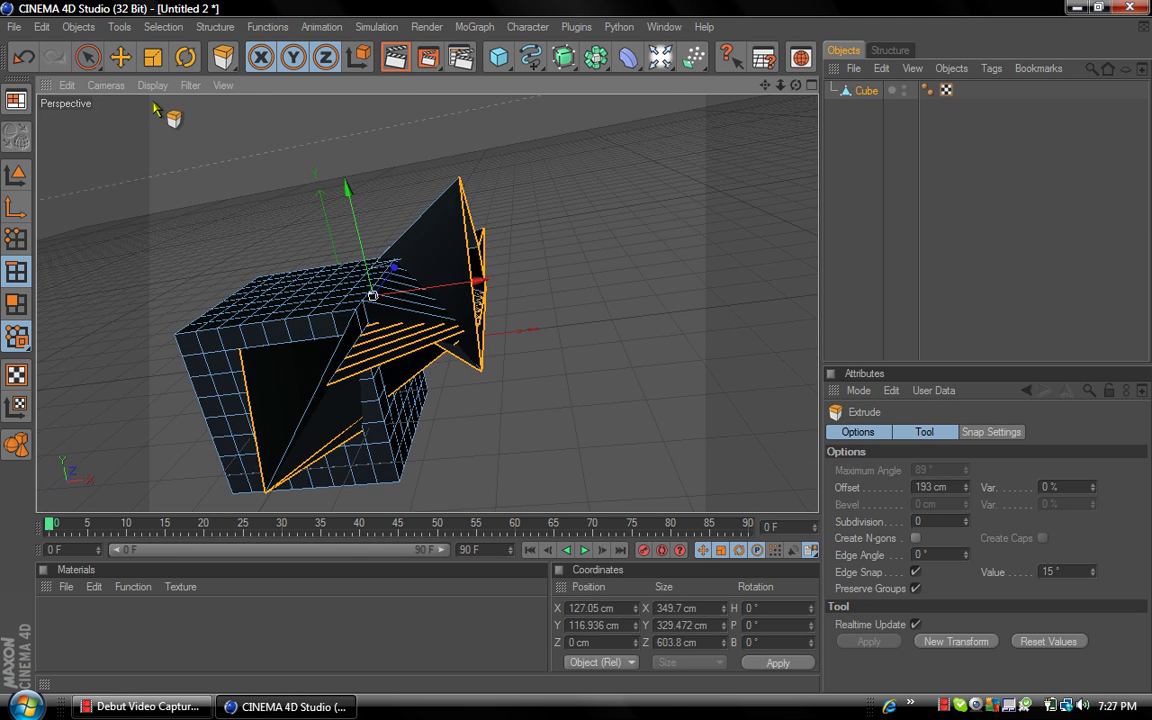
click(25, 58)
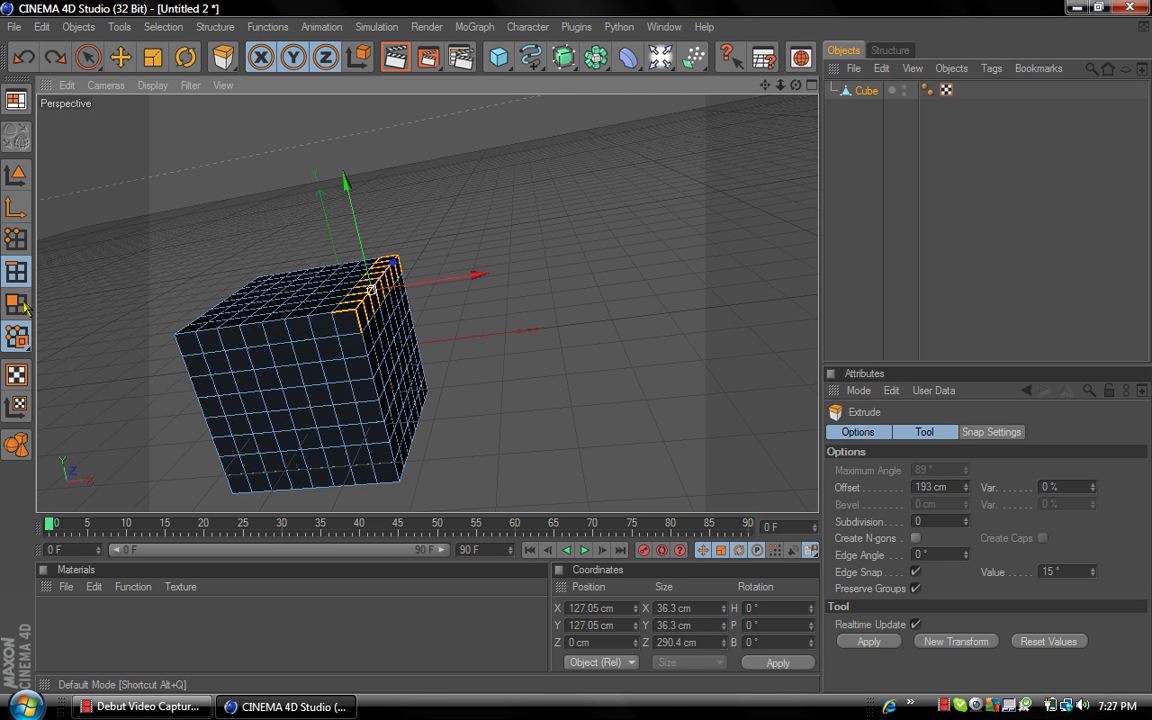
In polygon mode, Live-select all polygons of the cube's side face and the adjoining column of the front face.
click(865, 106)
click(862, 95)
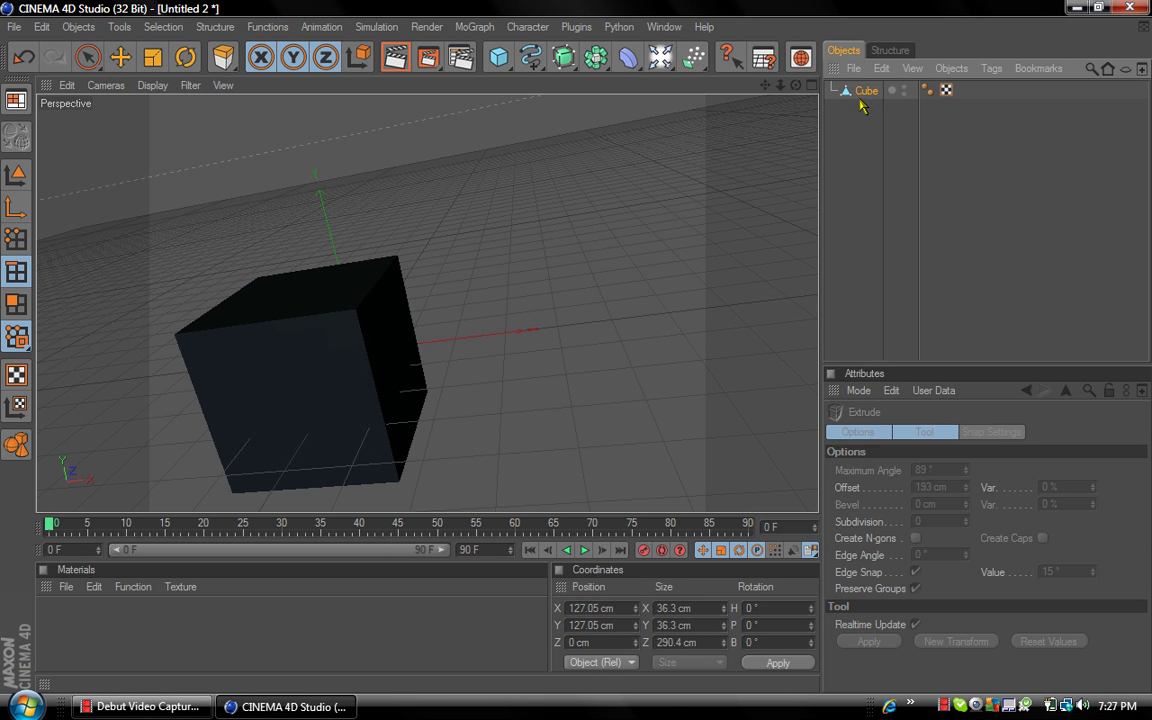
click(21, 309)
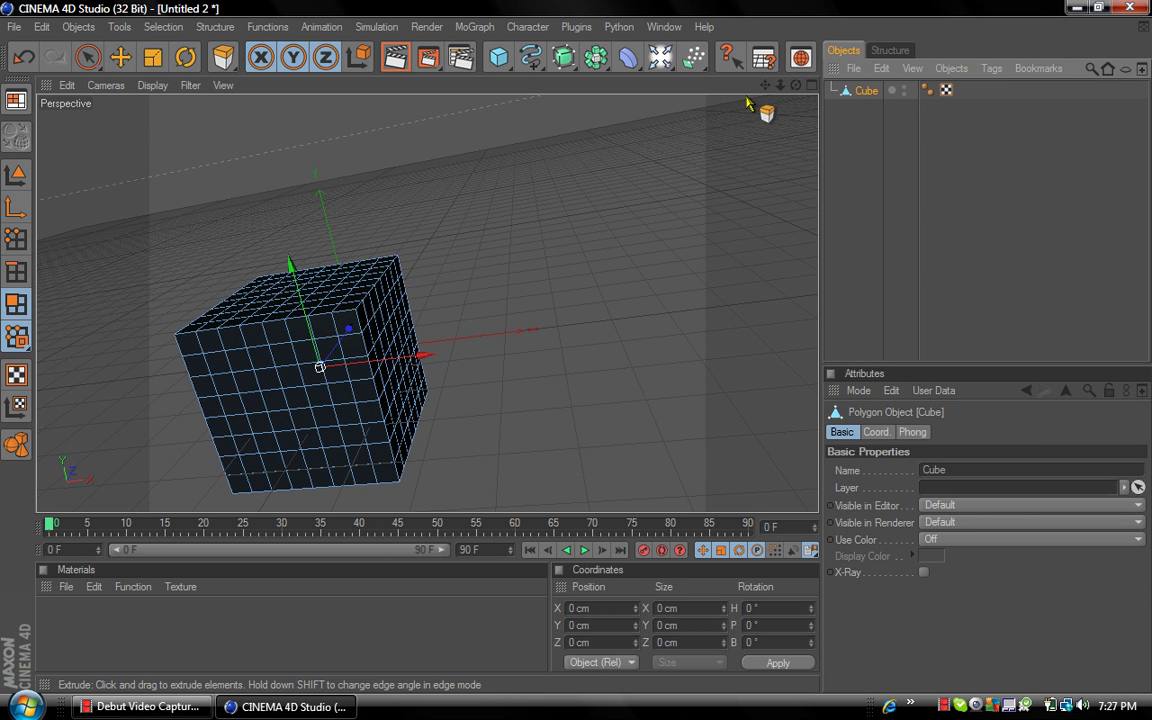
drag(794, 88, 193, 116)
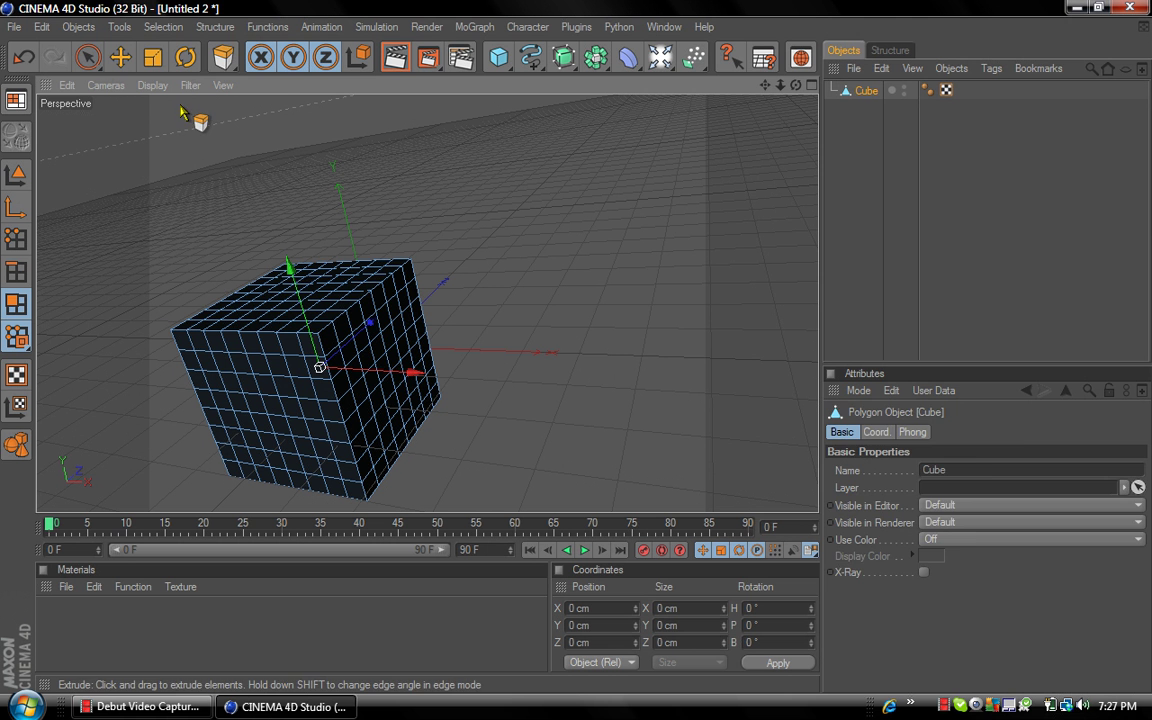
click(87, 57)
mouse_move(365, 320)
mouse_down()
mouse_move(404, 314)
mouse_move(355, 300)
mouse_move(300, 330)
mouse_move(398, 392)
mouse_move(335, 445)
mouse_move(405, 305)
mouse_up()
mouse_move(319, 367)
mouse_down()
mouse_move(380, 370)
mouse_move(334, 381)
mouse_move(350, 450)
mouse_move(421, 428)
mouse_move(432, 388)
mouse_move(395, 300)
mouse_move(379, 398)
mouse_up()
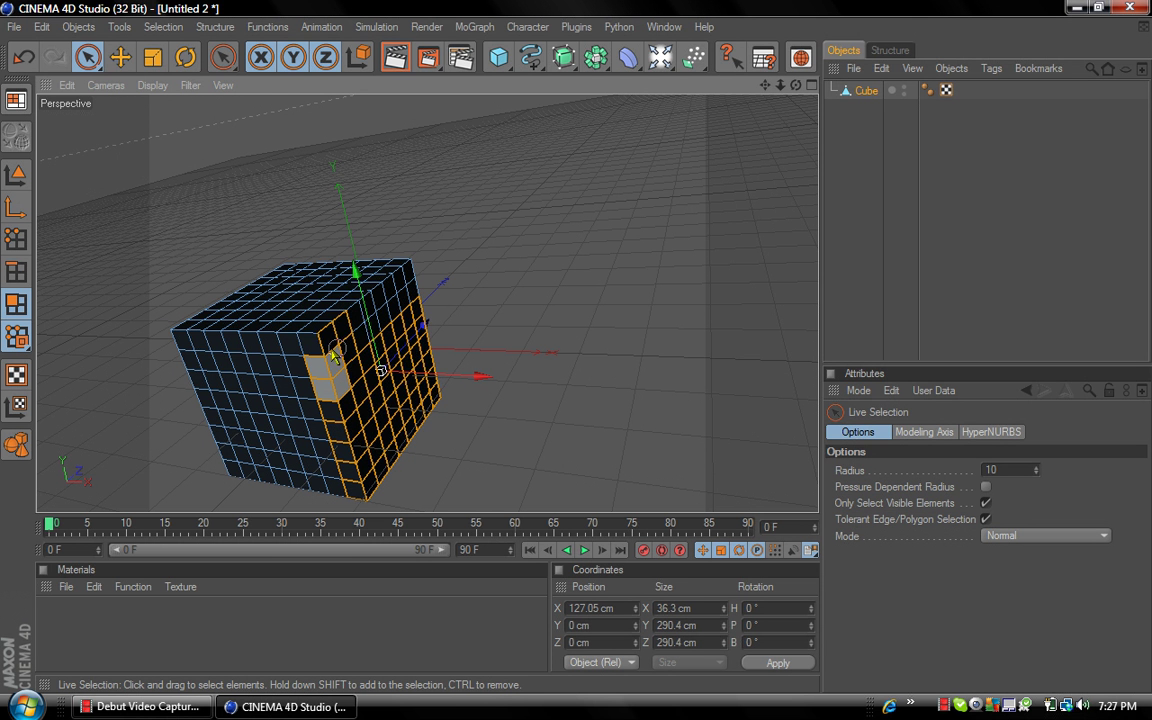
mouse_move(357, 351)
mouse_down()
mouse_move(424, 301)
mouse_move(370, 326)
mouse_up()
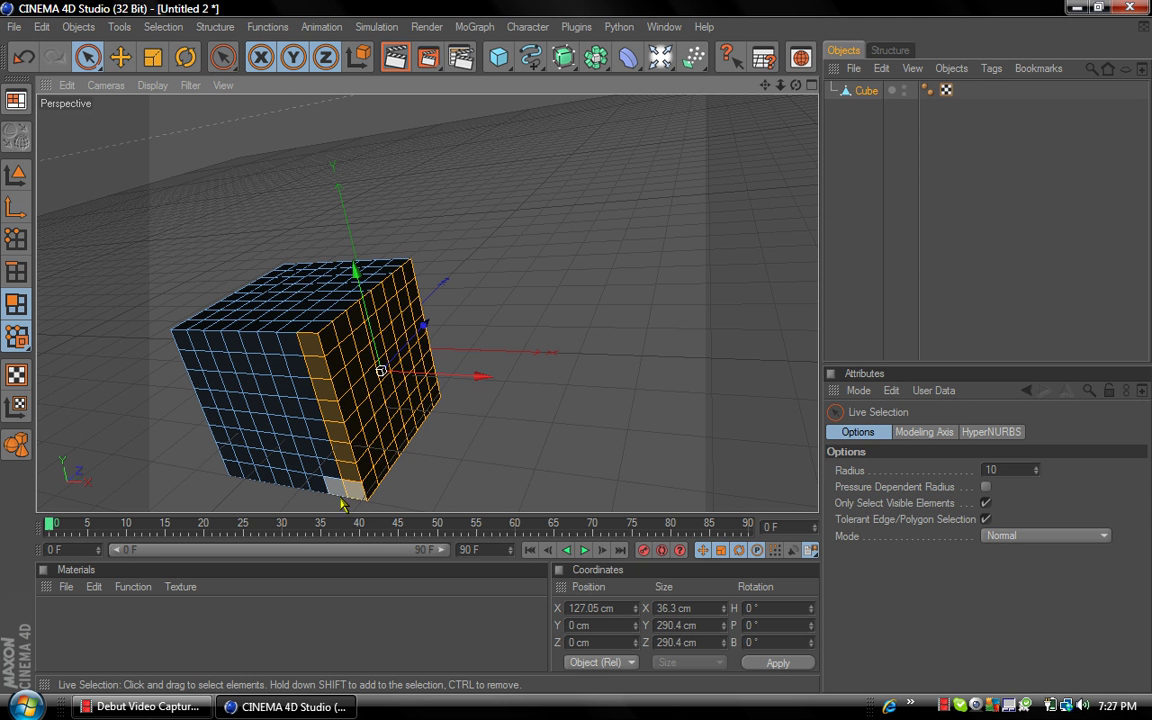
Move the selected polygons to about 263 cm in X and -73 cm in Y, and undo both moves.
right_click(390, 340)
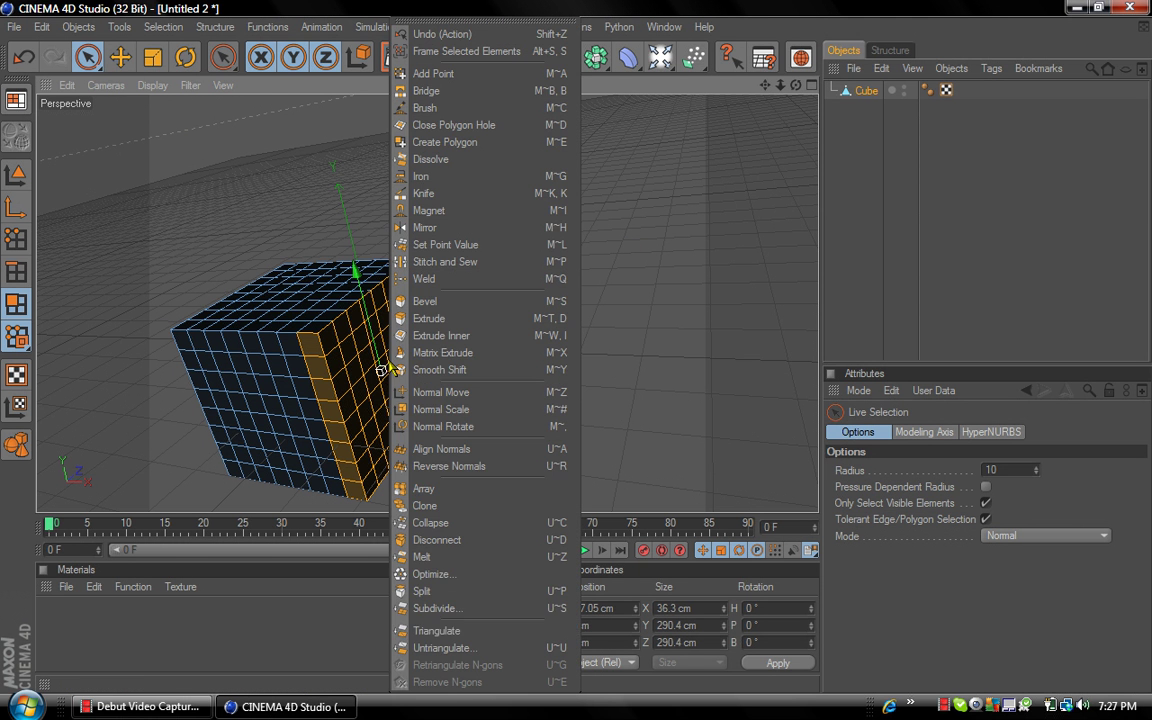
click(860, 293)
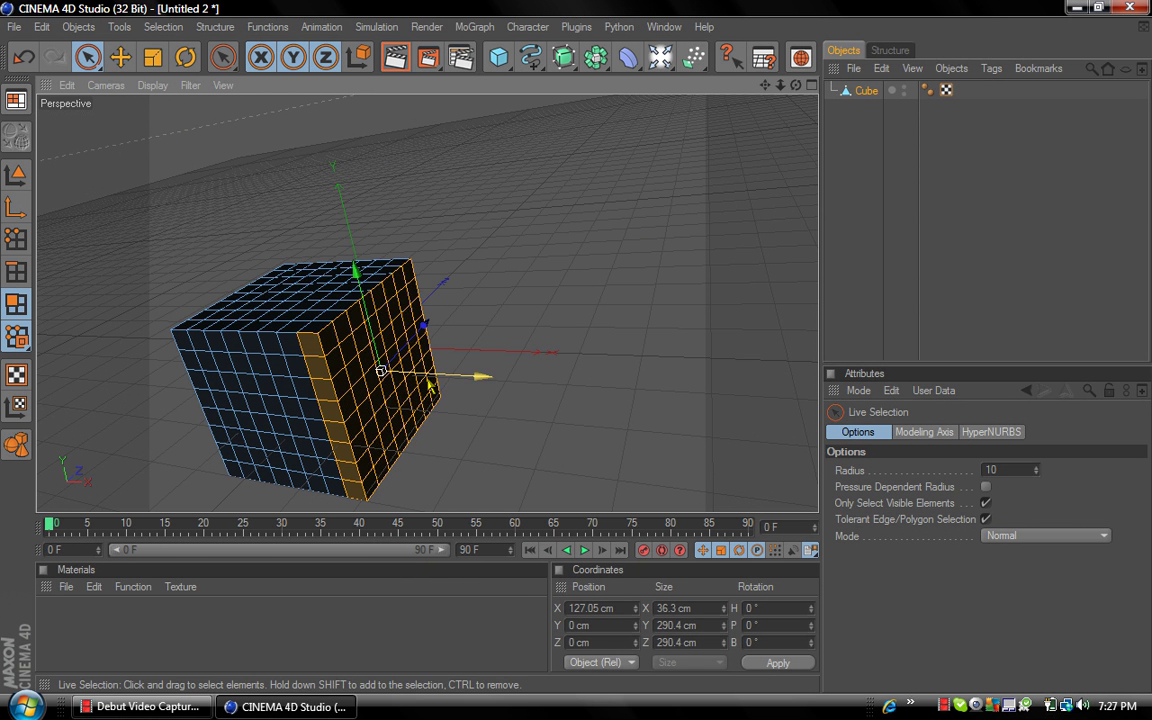
drag(478, 371, 455, 375)
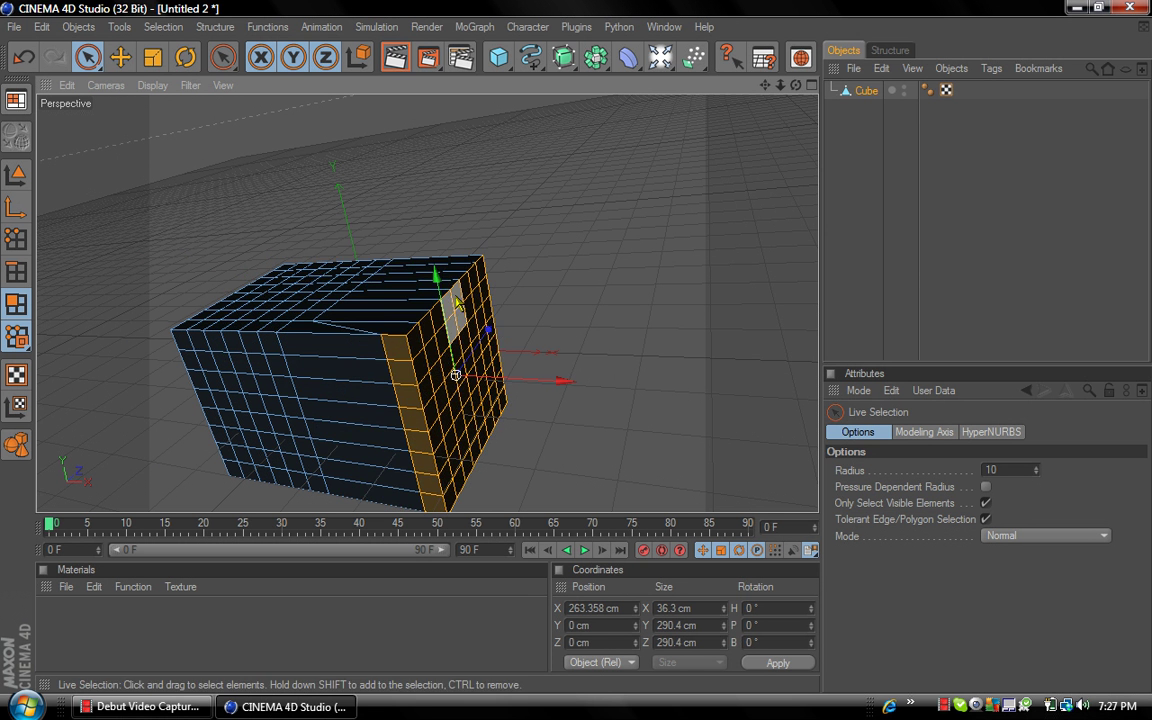
drag(440, 263, 460, 420)
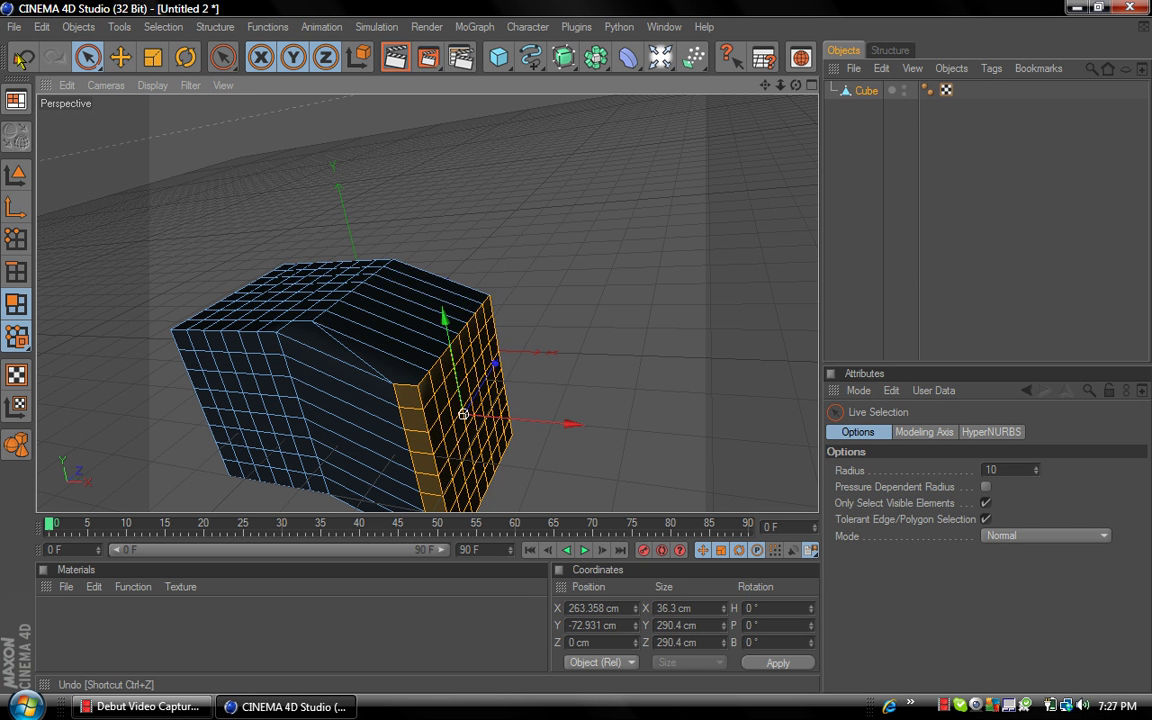
click(22, 57)
click(22, 57)
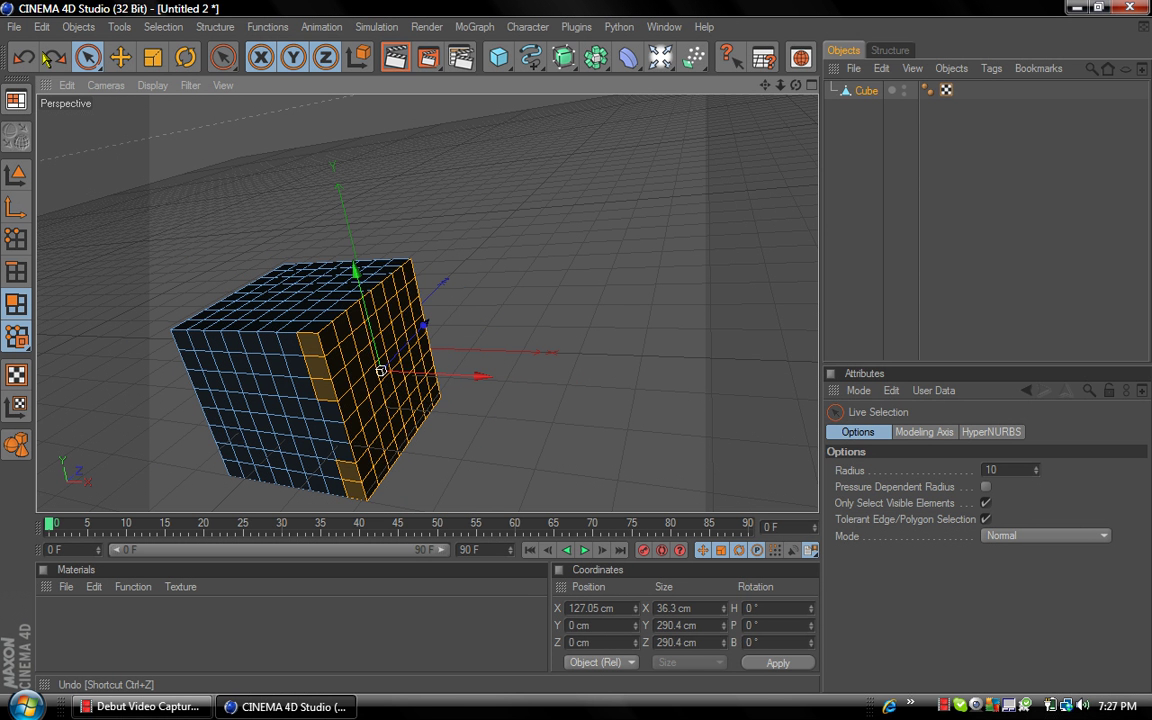
Extrude the selected polygons with an offset of 119 cm and undo the extrusion.
right_click(390, 313)
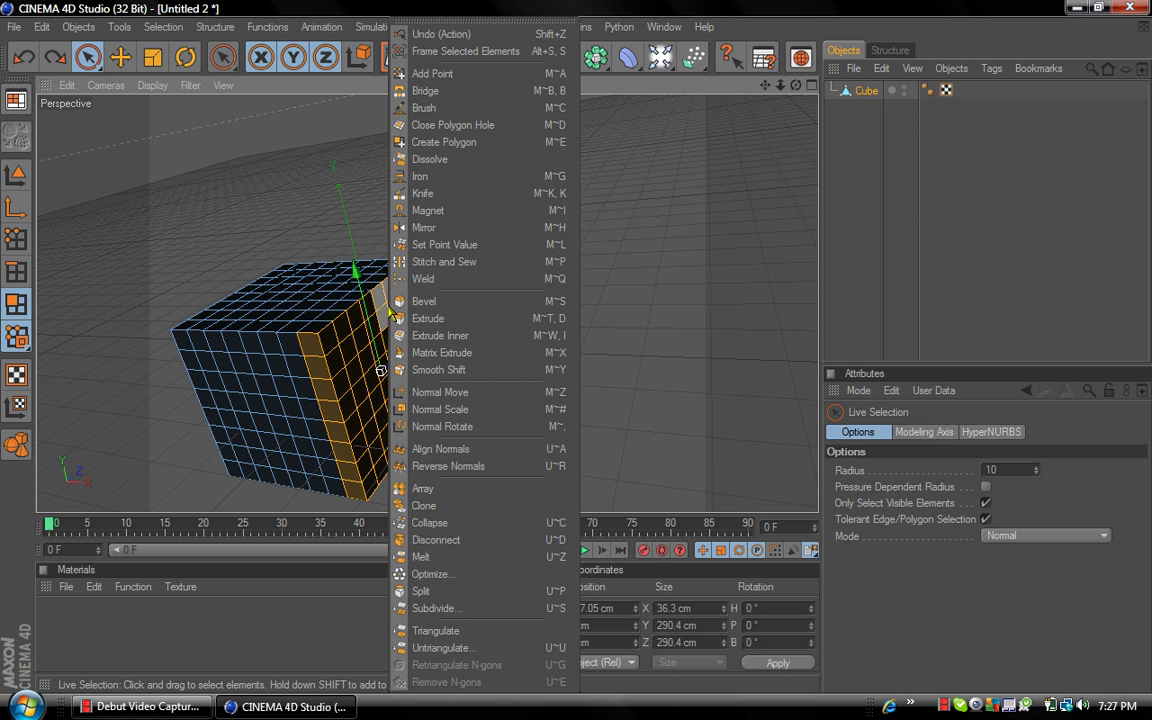
click(446, 319)
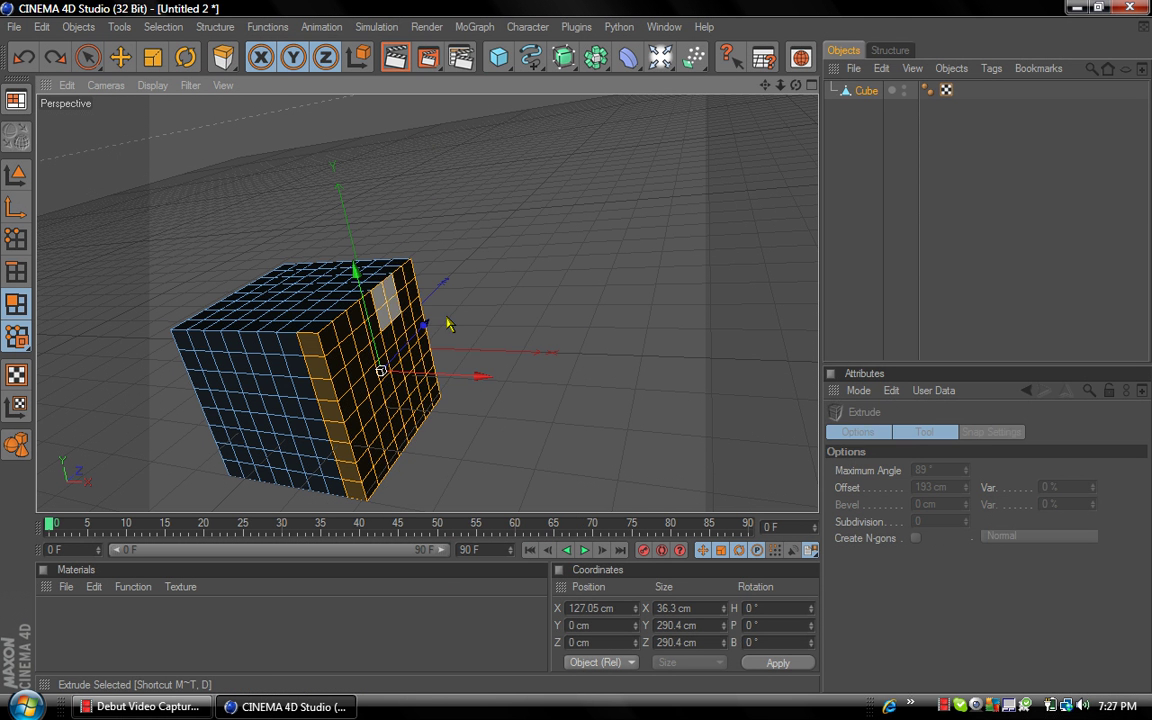
drag(491, 342, 595, 342)
click(40, 64)
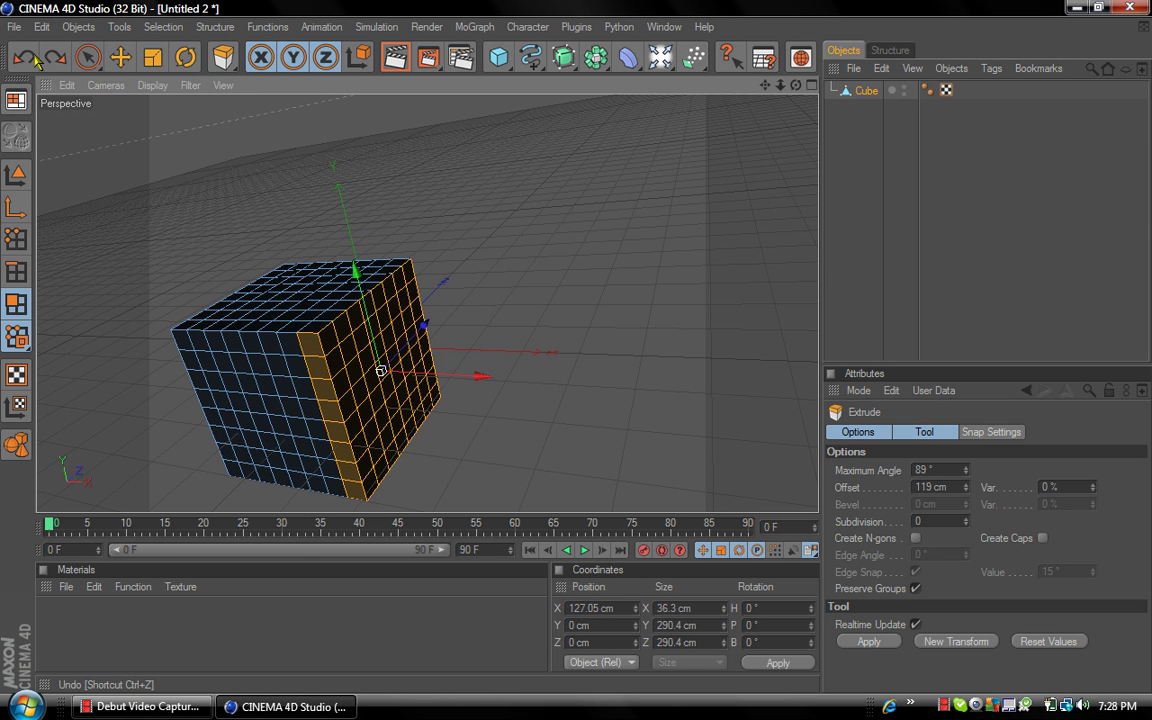
Reselect the cube and Live-select only the polygons of its side face, leaving out the front-face column.
click(885, 244)
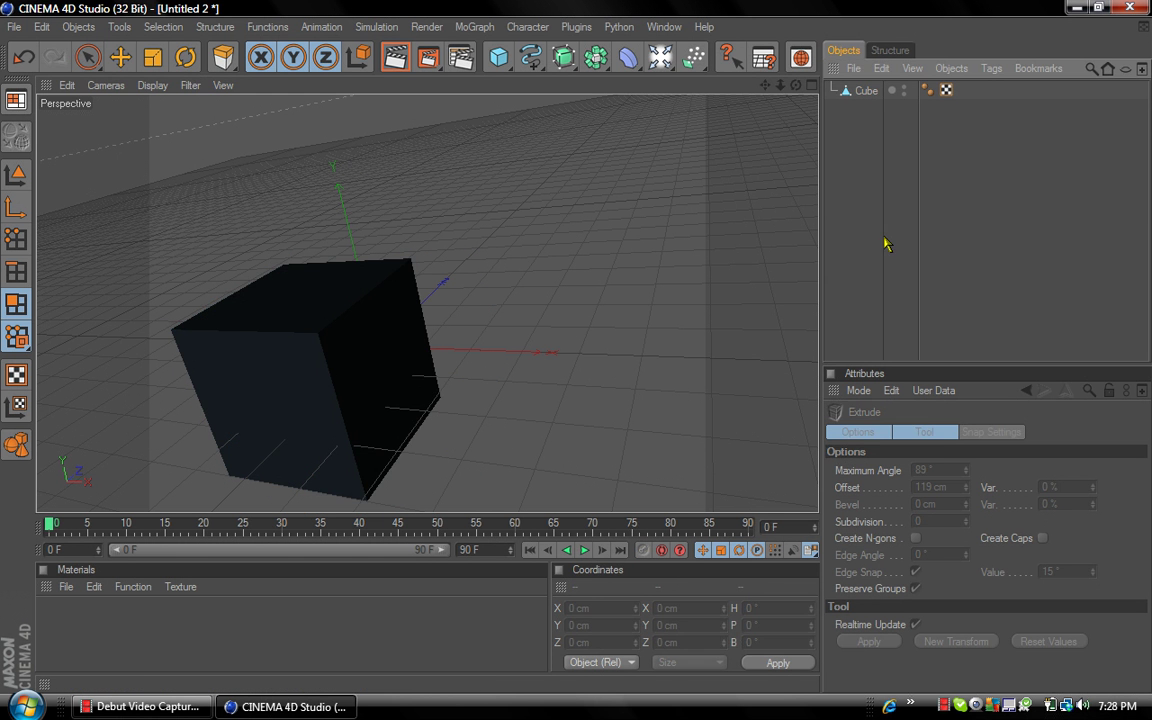
click(843, 91)
click(89, 58)
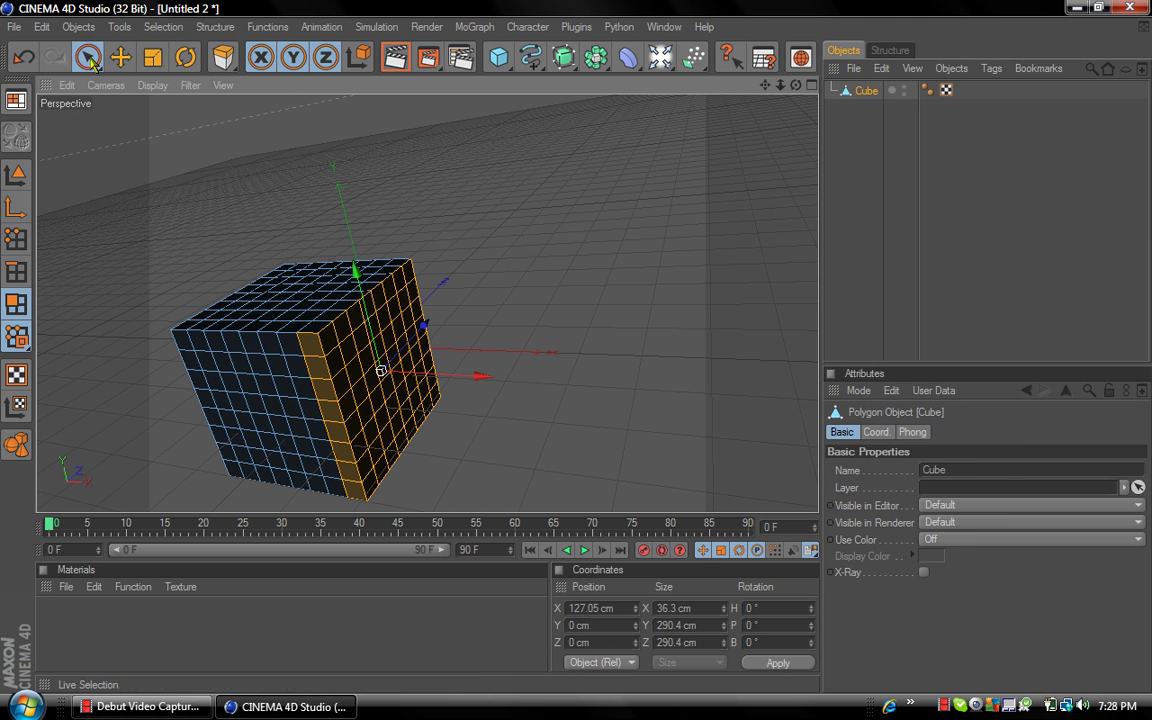
click(520, 263)
mouse_move(407, 284)
mouse_down()
mouse_move(352, 300)
mouse_move(330, 340)
mouse_move(386, 460)
mouse_move(395, 322)
mouse_up()
drag(401, 407, 390, 365)
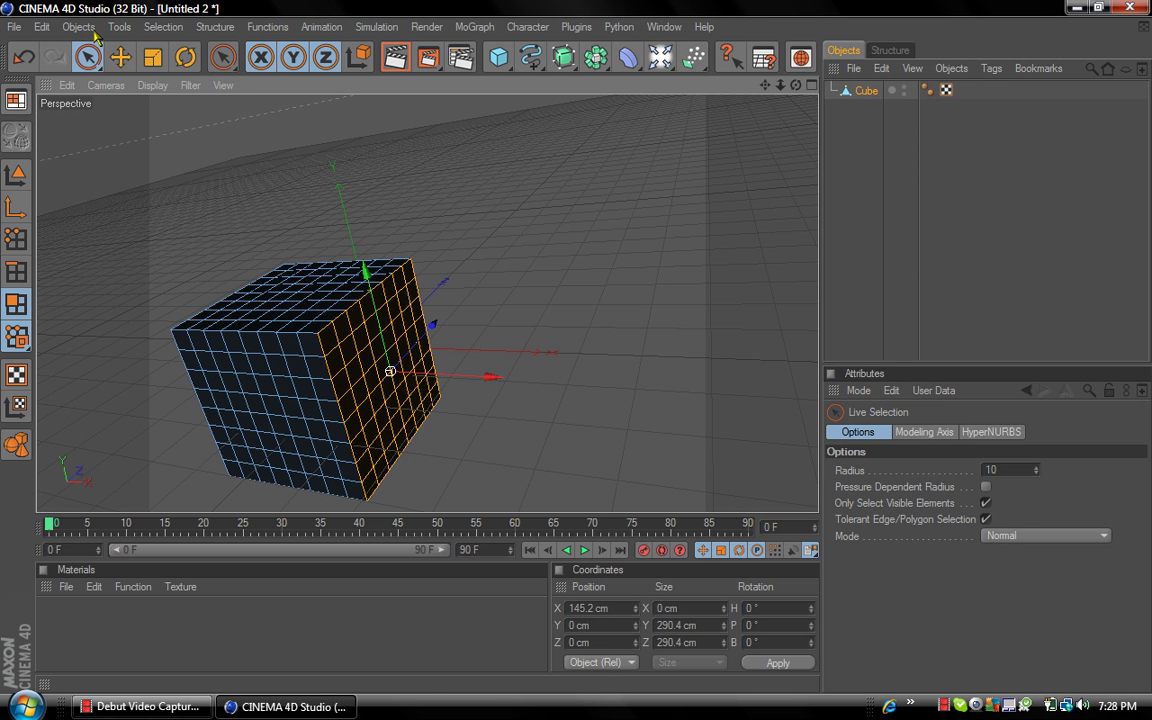
Matrix Extrude the side face's polygons in 8 steps with a Z move of 1400.05 cm, and undo the extrusion.
right_click(416, 318)
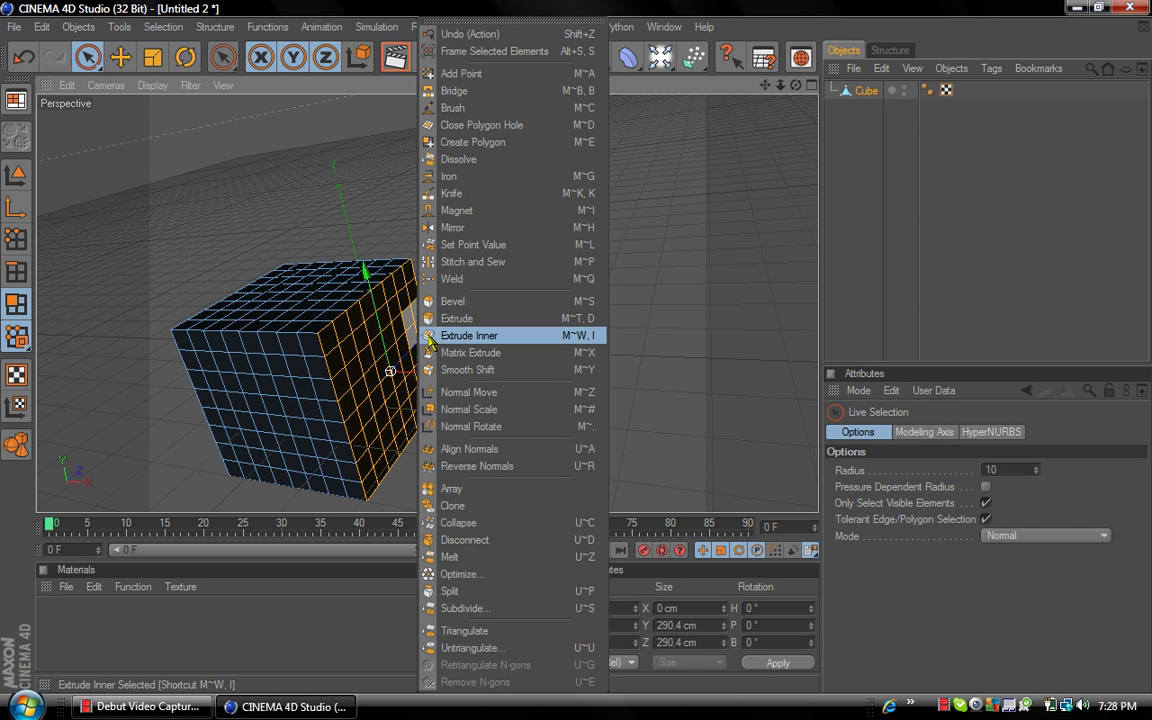
click(510, 360)
drag(508, 347, 533, 347)
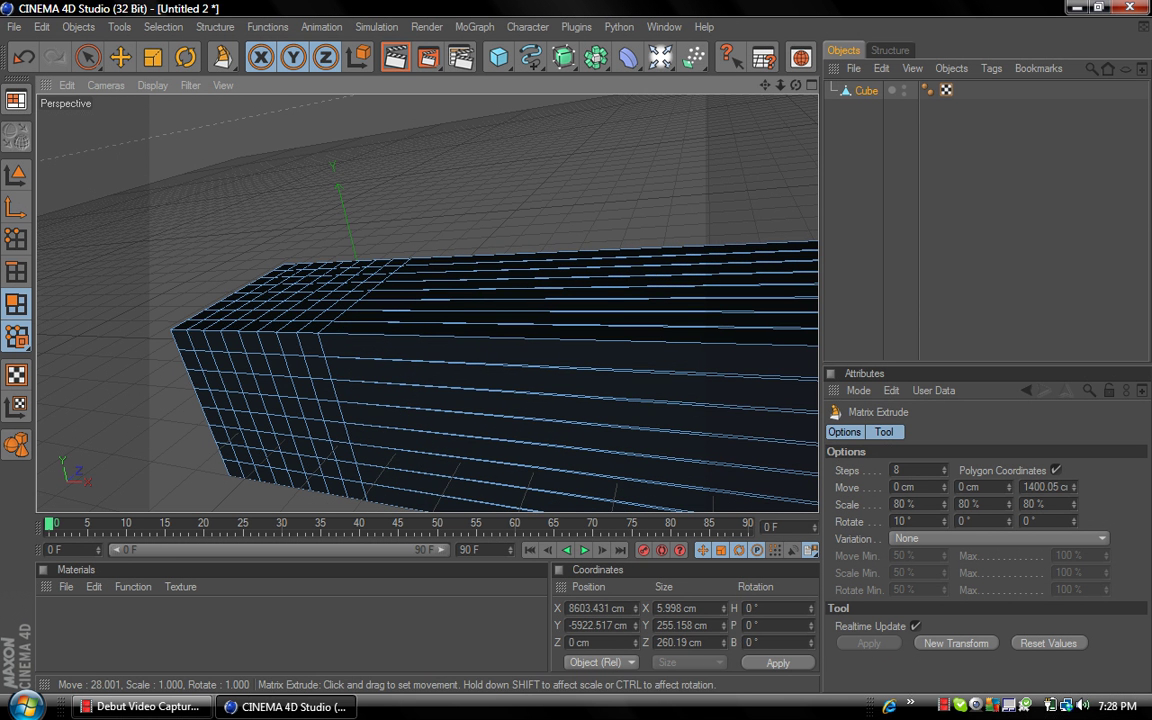
drag(765, 86, 615, 88)
alt+middle_drag(533, 347, 350, 360)
alt+drag(519, 432, 530, 425)
scroll(600, 287, down, 5)
scroll(600, 286, down, 3)
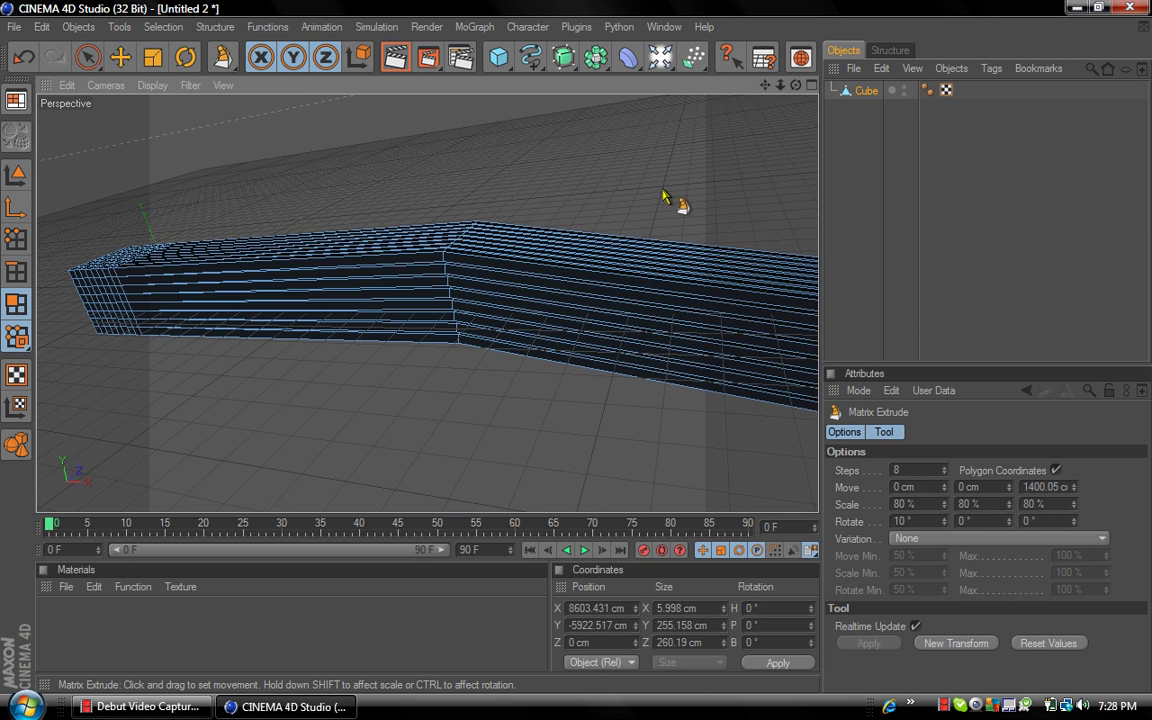
drag(765, 86, 1130, 130)
scroll(223, 190, up, 3)
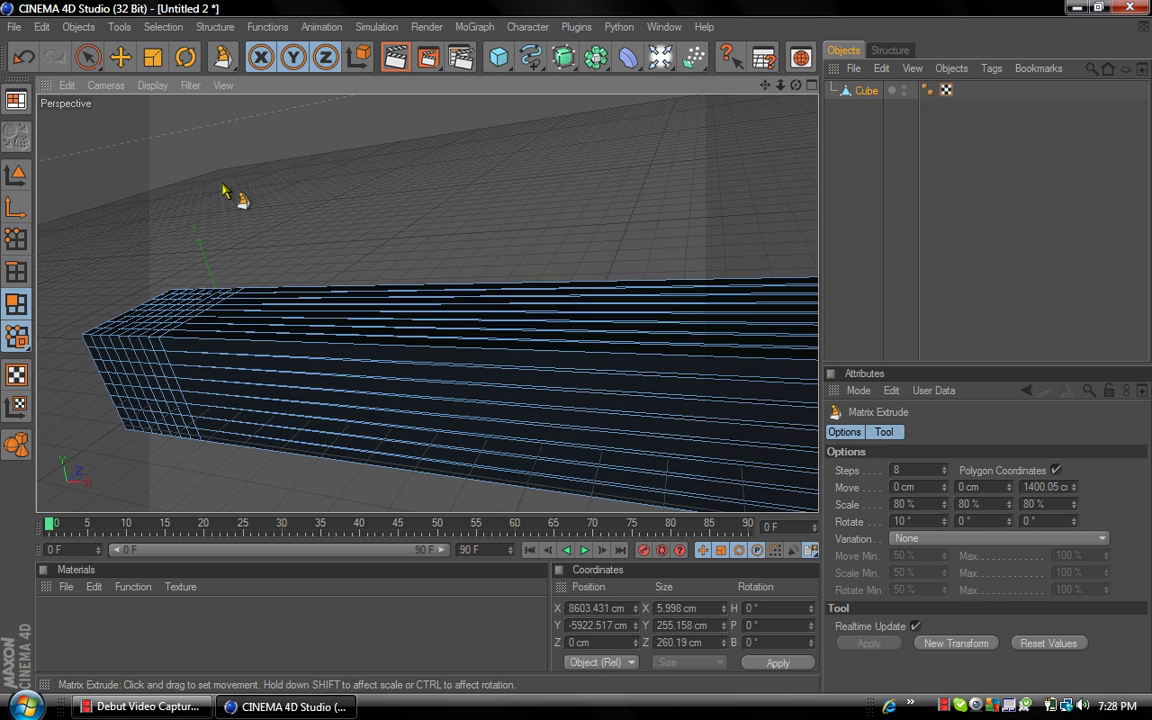
click(23, 58)
Matrix Extrude the same side-face polygons again with a Z move of 1401.45 cm, and undo the result.
mouse_move(338, 336)
mouse_down()
mouse_move(356, 336)
mouse_move(339, 336)
mouse_up()
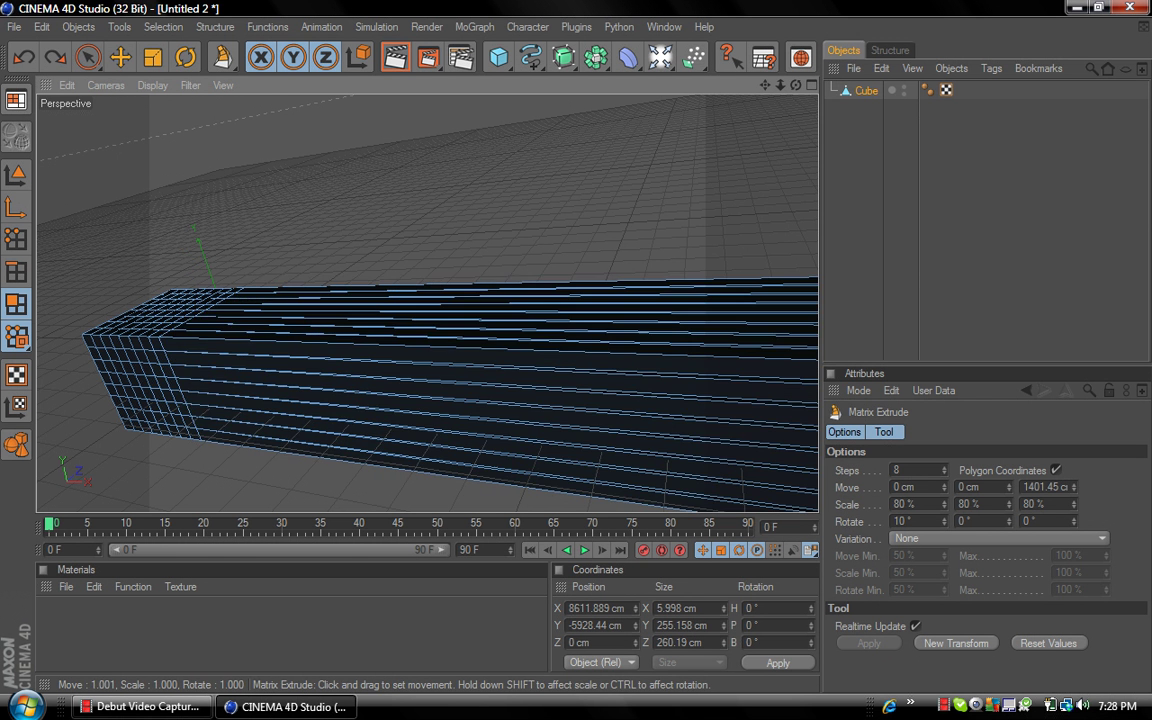
scroll(545, 290, down, 3)
scroll(545, 290, down, 3)
drag(765, 85, 684, 30)
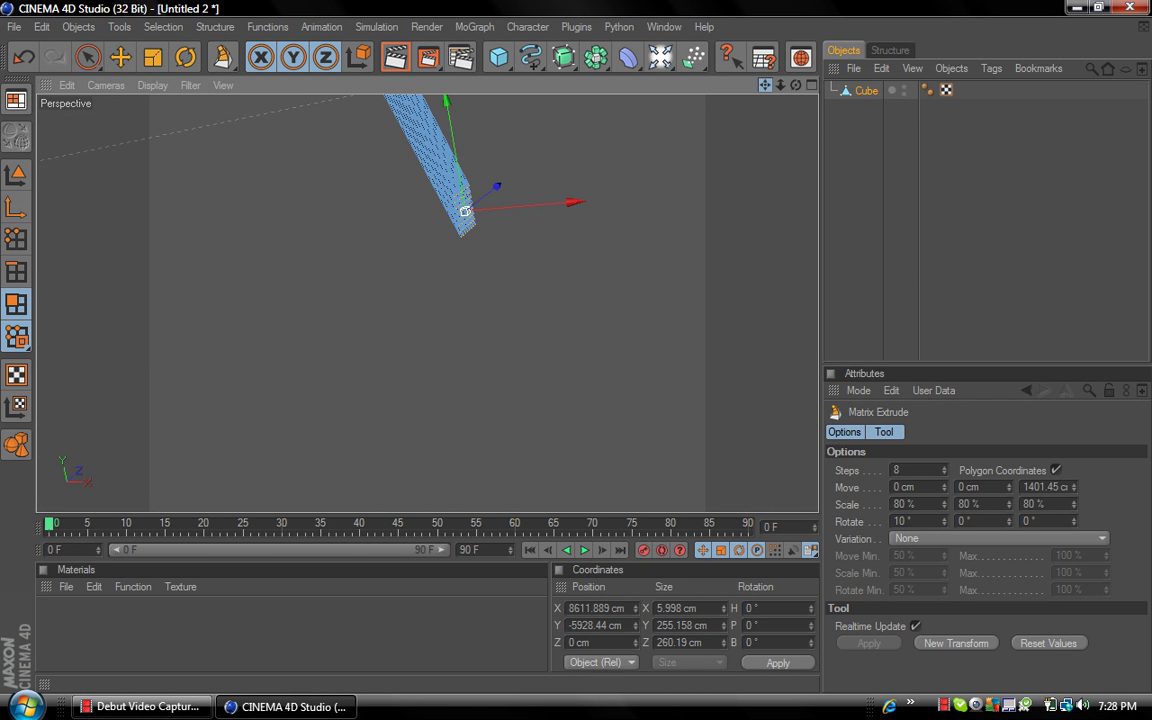
scroll(697, 200, up, 5)
drag(765, 85, 1120, 465)
scroll(690, 140, up, 4)
scroll(812, 99, down, 4)
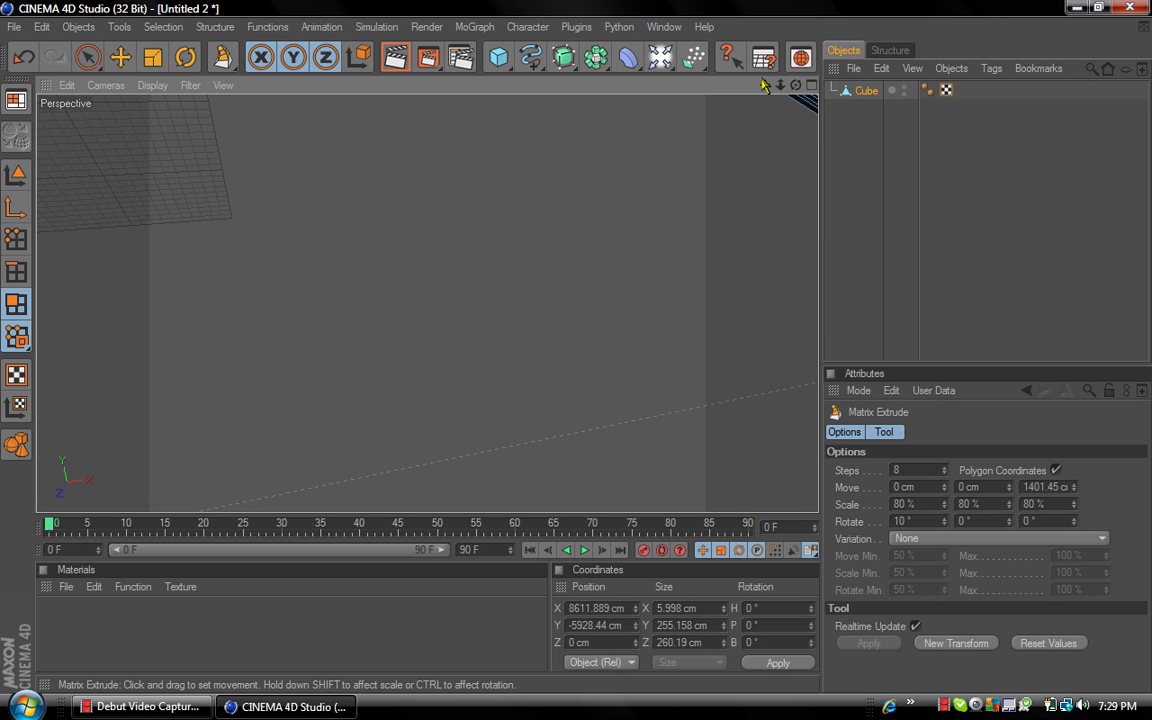
click(20, 57)
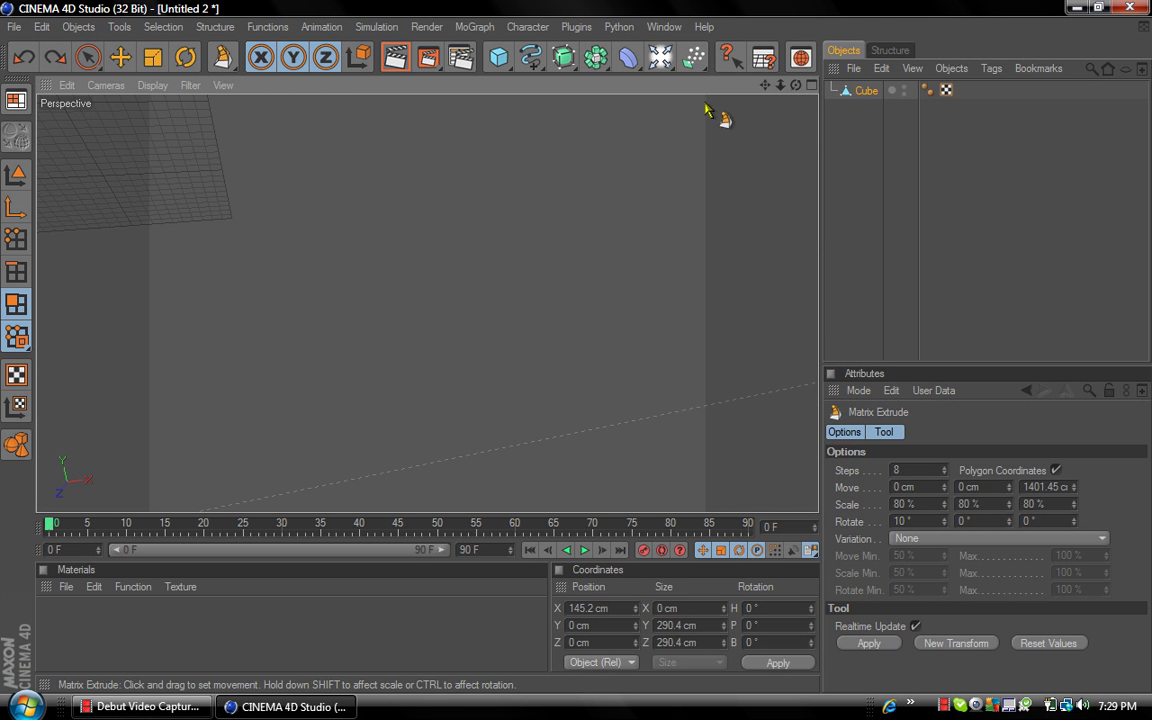
Deselect the cube, reselect it with Live Selection active, and switch to Model mode.
scroll(163, 232, down, 2)
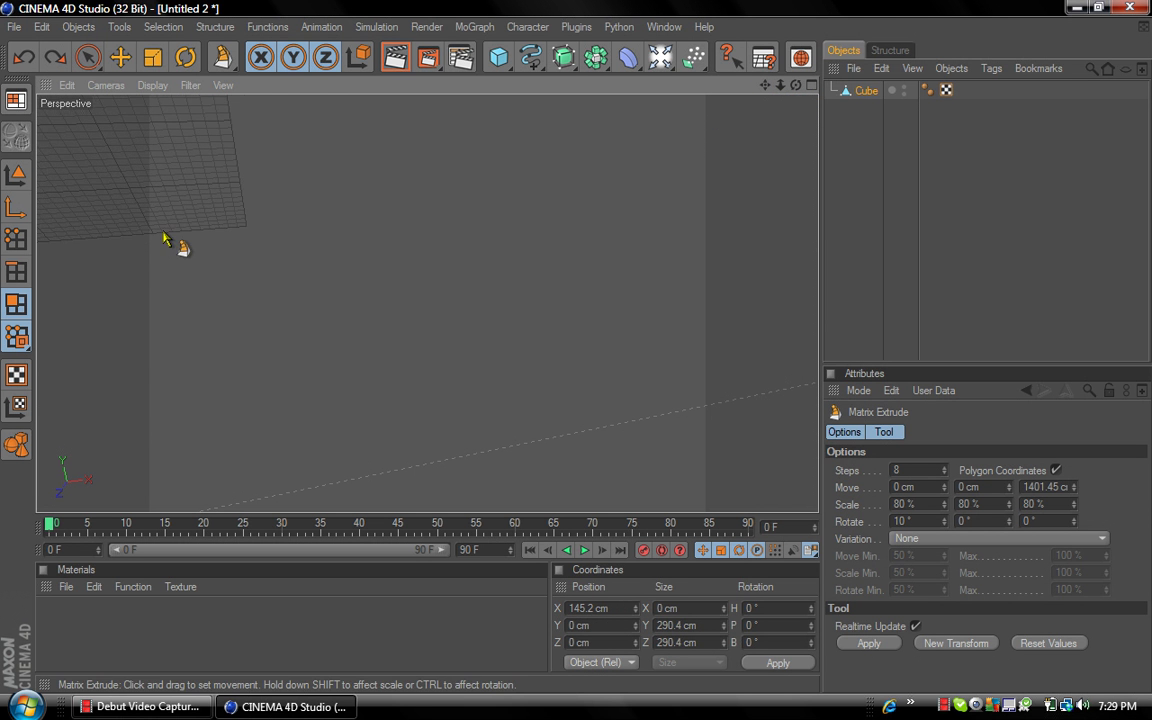
drag(766, 87, 780, 112)
drag(778, 378, 352, 360)
drag(796, 86, 790, 98)
click(946, 290)
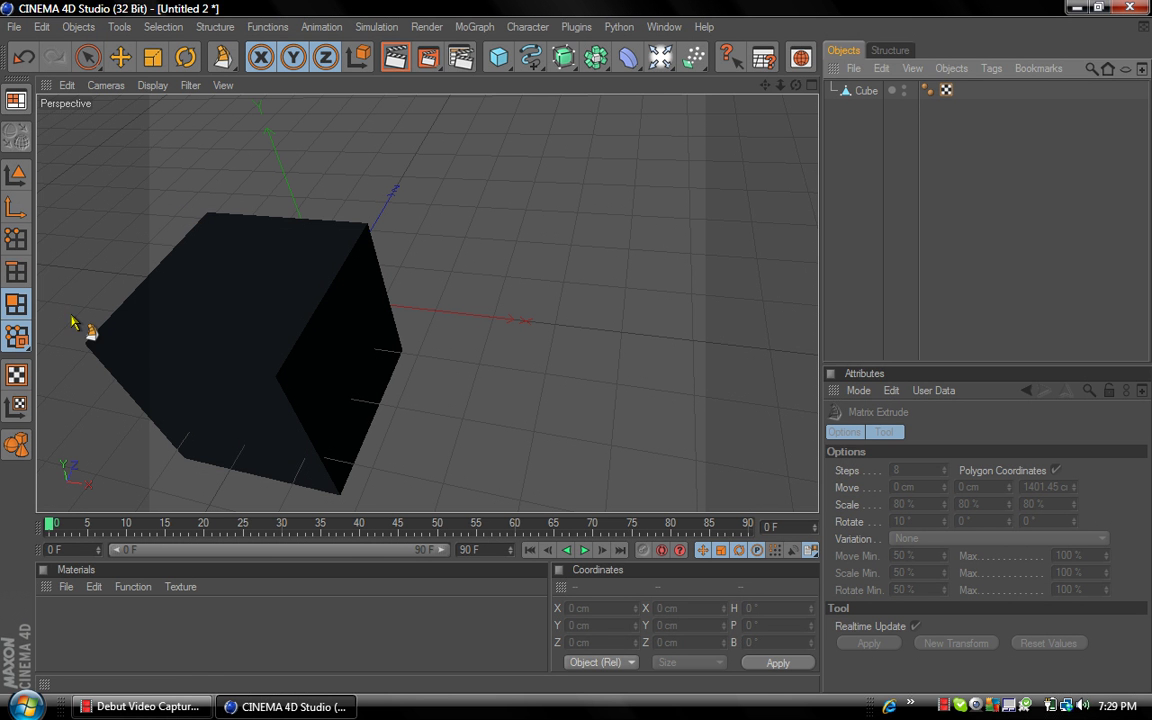
click(18, 375)
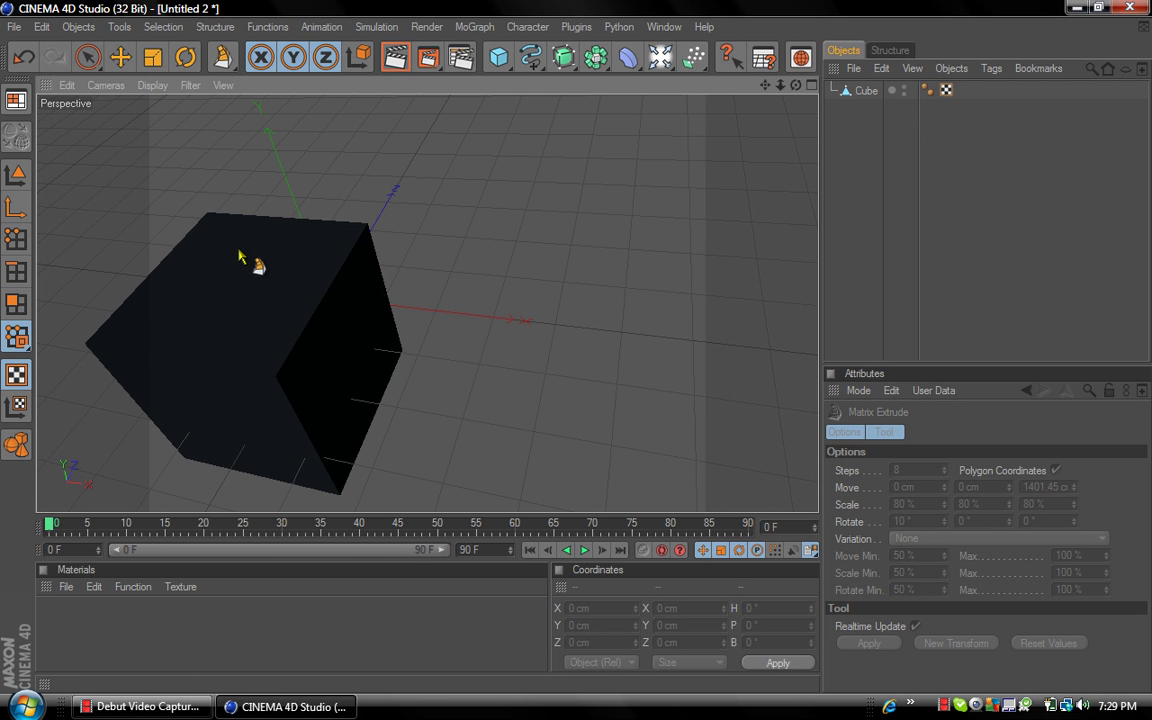
click(88, 58)
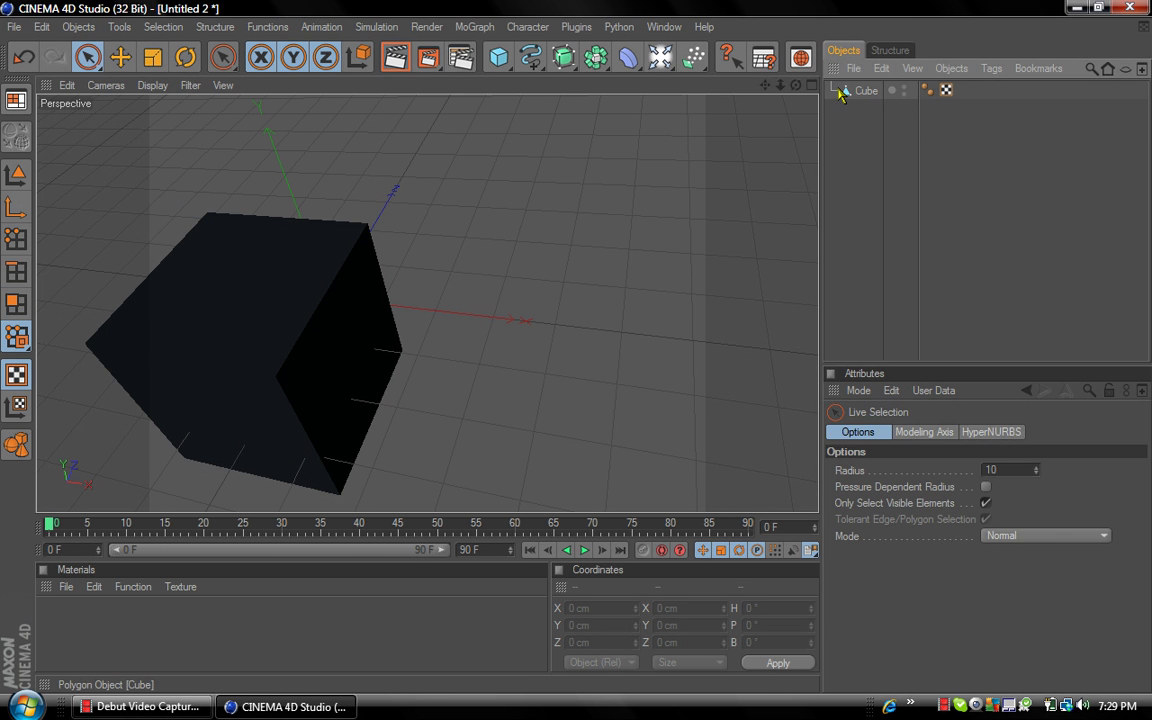
click(327, 327)
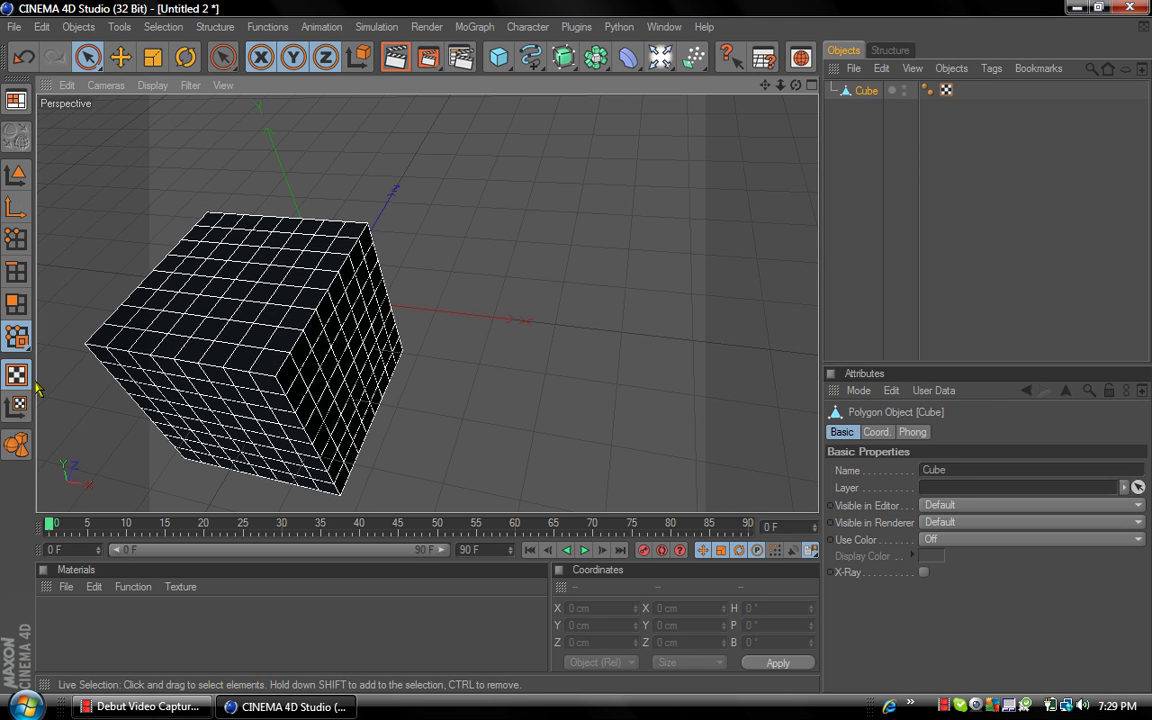
click(15, 175)
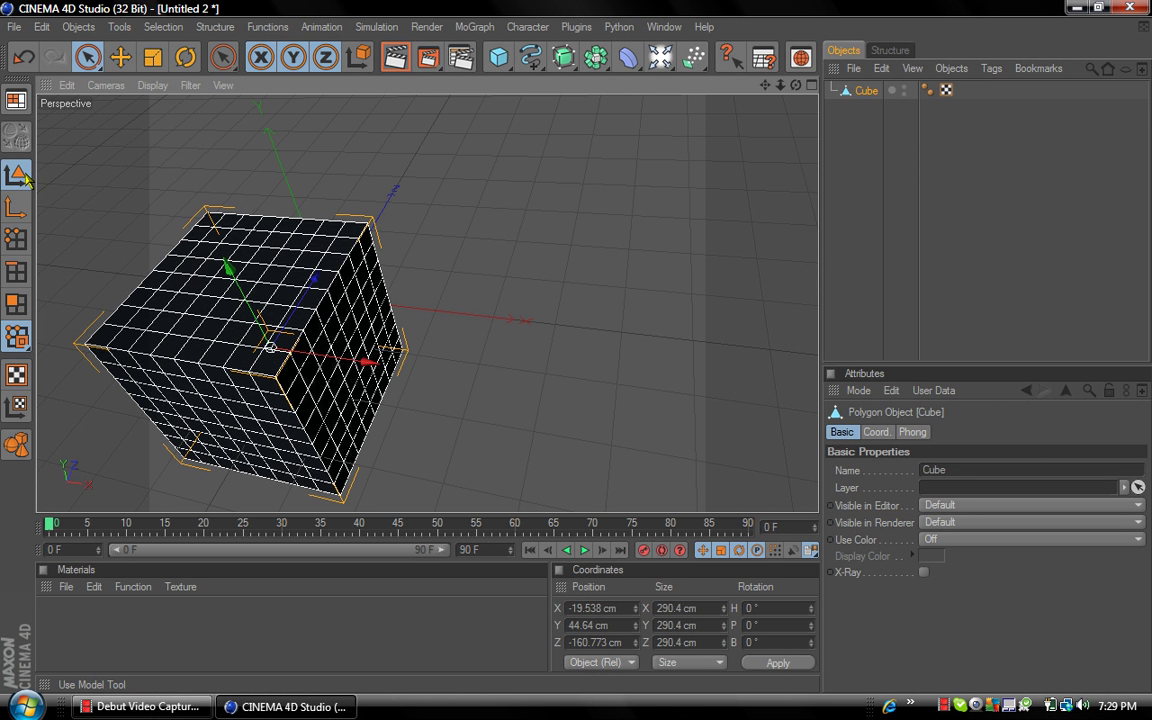
mouse_move(796, 85)
mouse_down()
mouse_move(870, 80)
mouse_move(865, 35)
mouse_move(799, 68)
mouse_move(799, 85)
mouse_up()
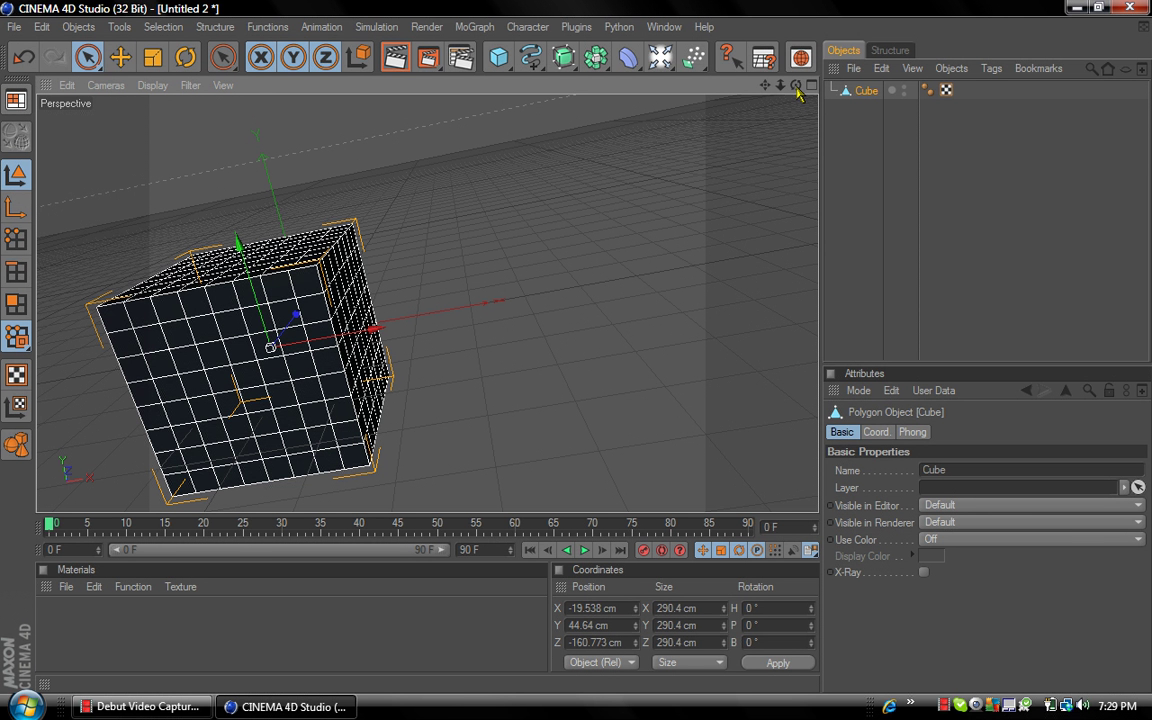
drag(797, 86, 740, 200)
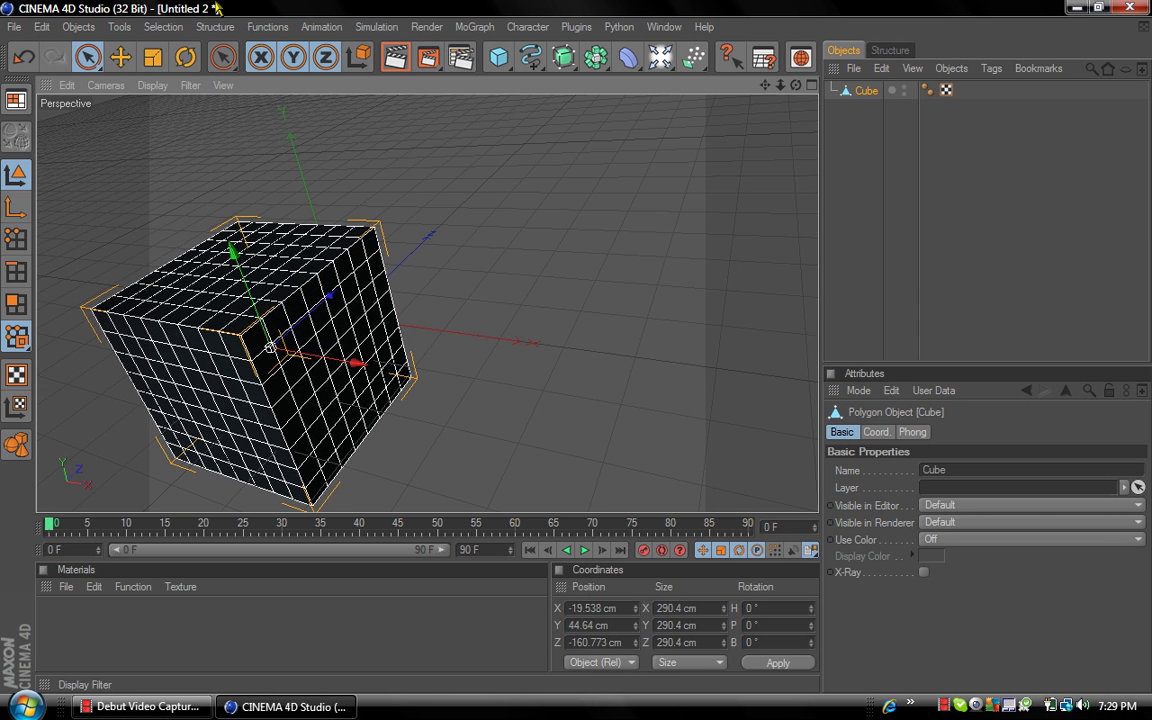
Close the untitled cube project and switch to the building model.c4d project.
click(14, 26)
click(50, 127)
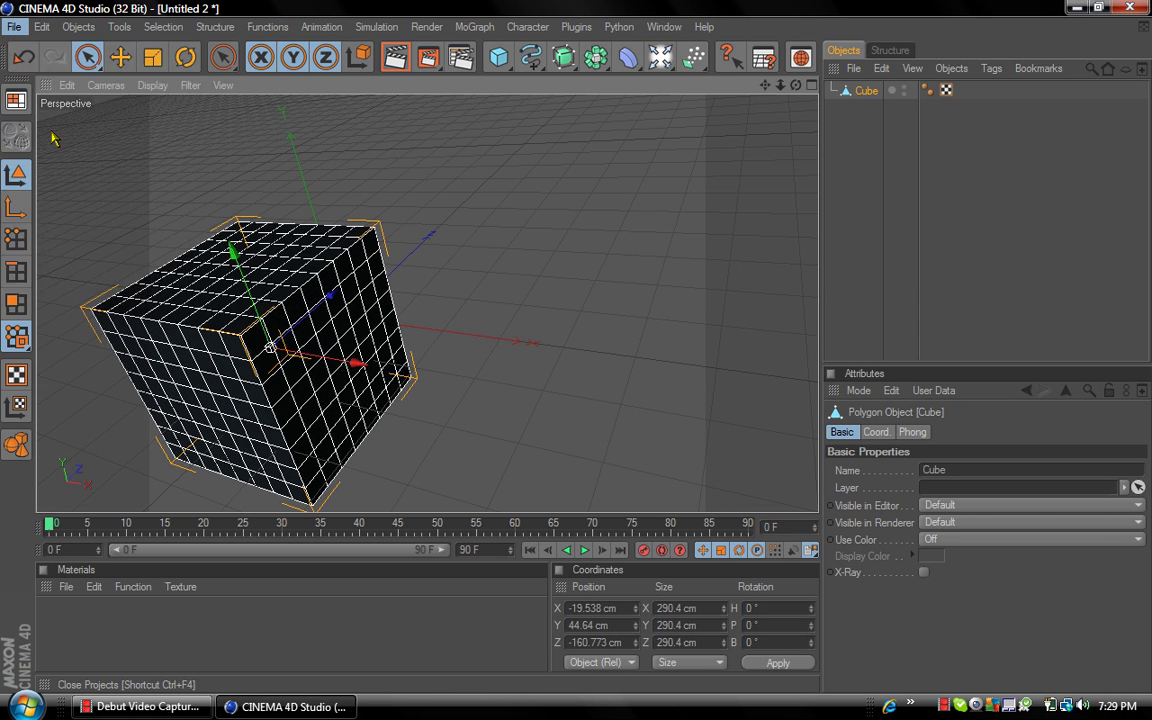
click(527, 428)
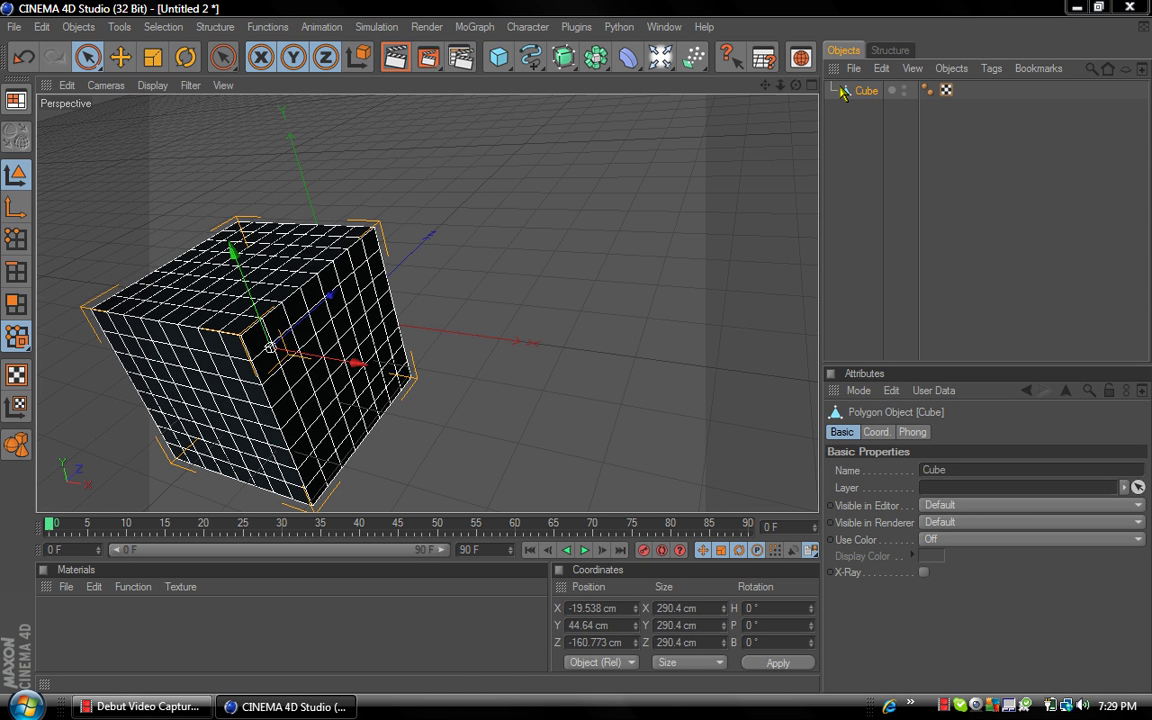
click(485, 152)
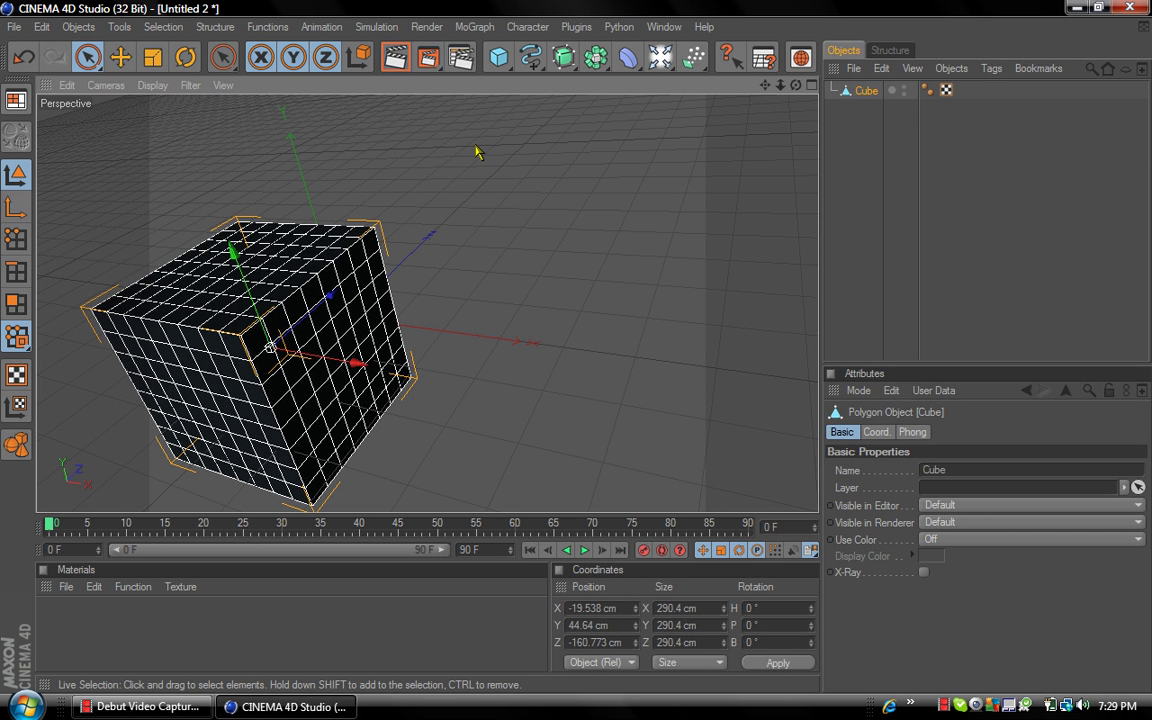
click(10, 27)
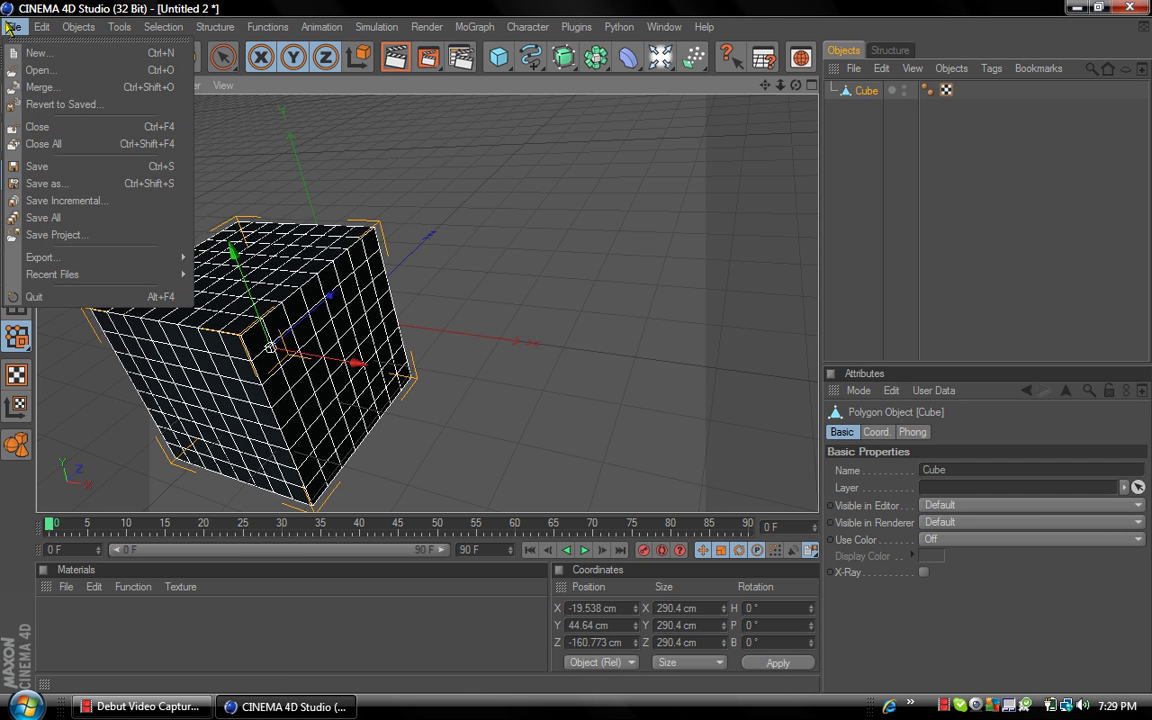
click(293, 228)
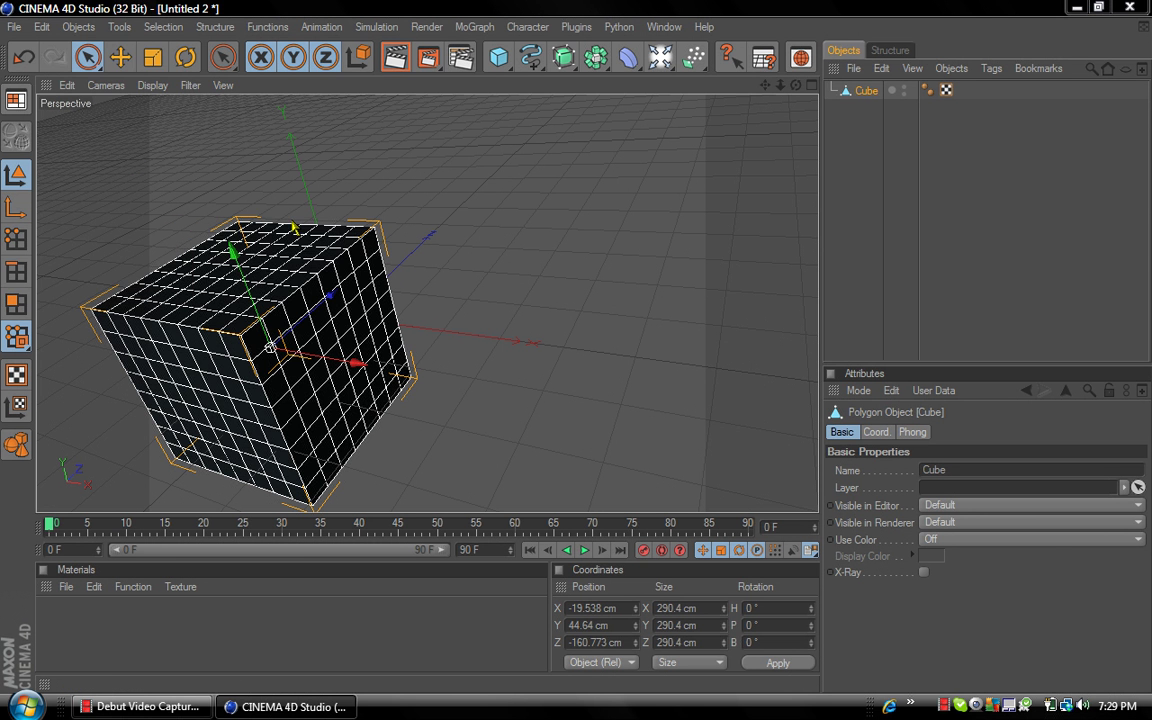
click(591, 418)
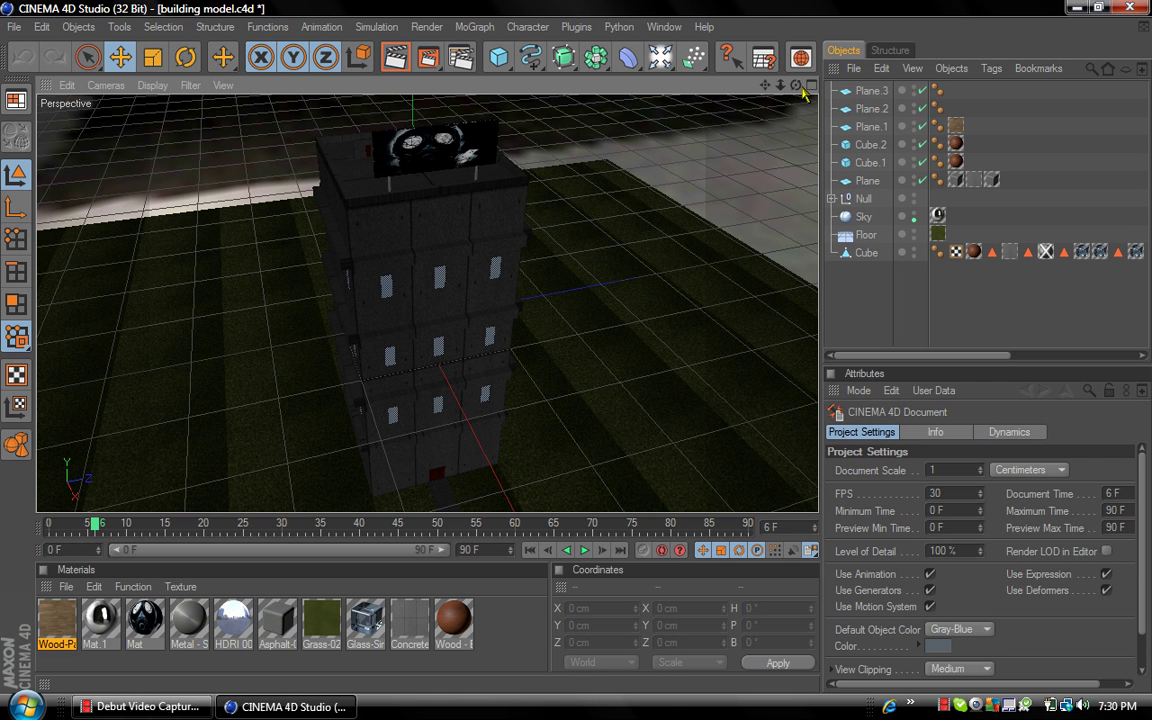
Render the finished building in the Perspective view from an angle showing its front and side.
drag(796, 85, 986, 105)
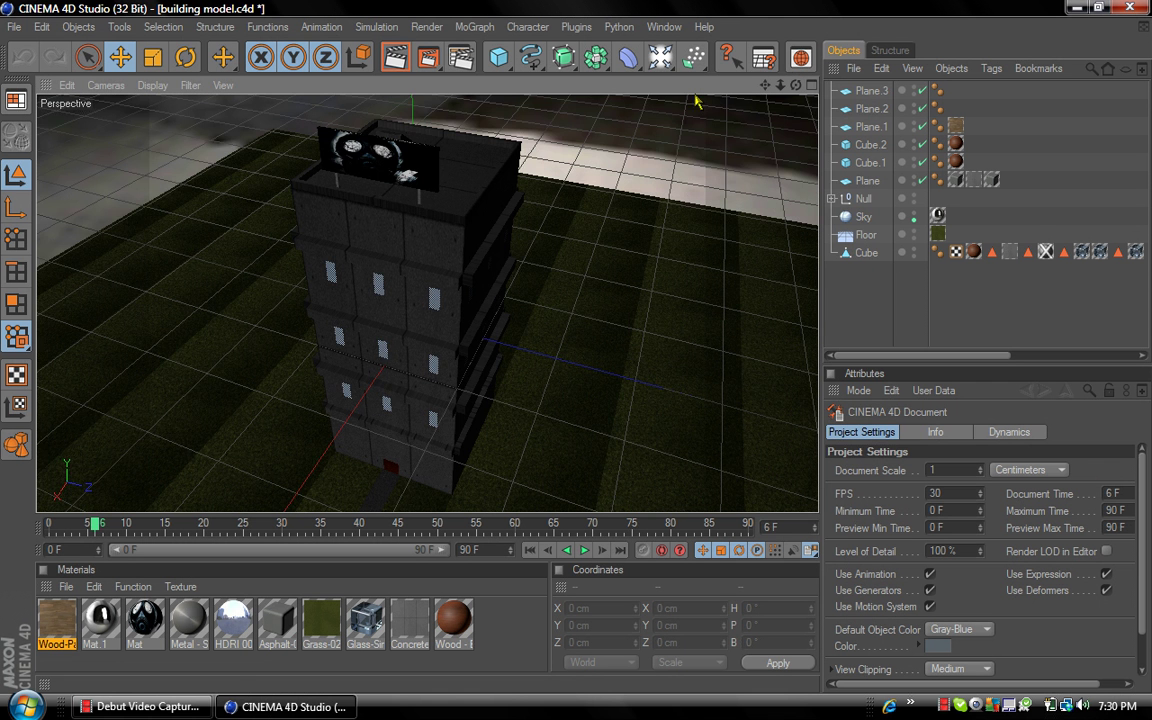
click(426, 60)
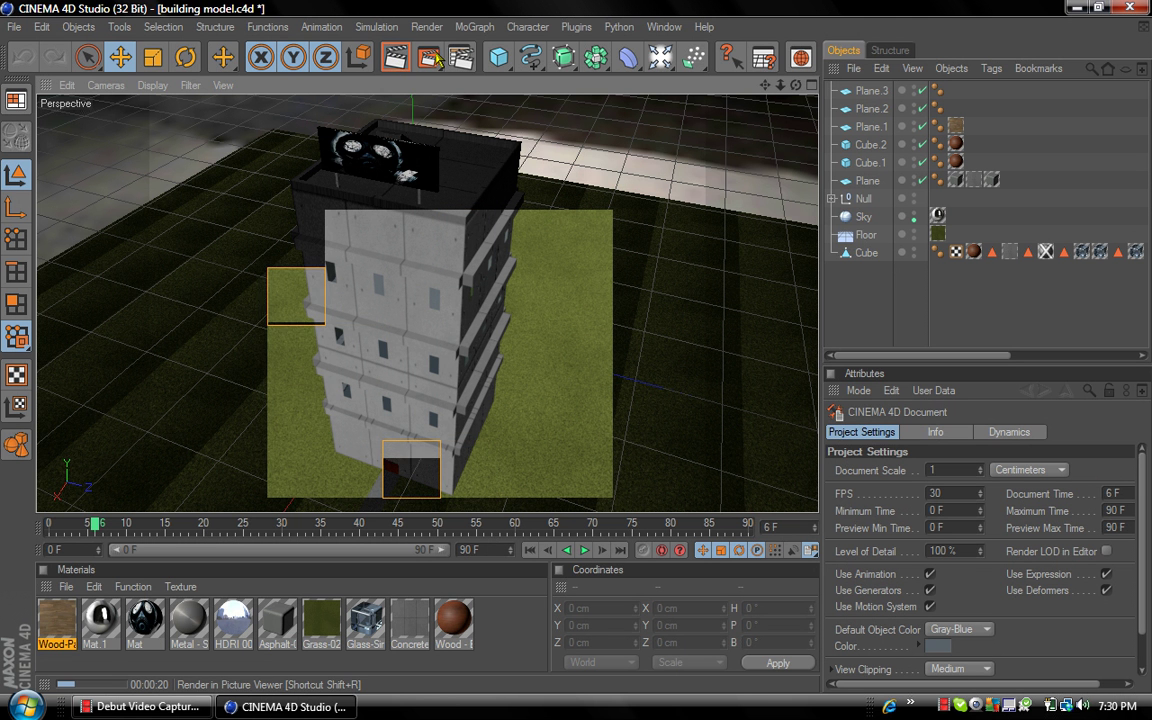
Render the building in the Picture Viewer, close the viewer and stop the running render.
click(432, 58)
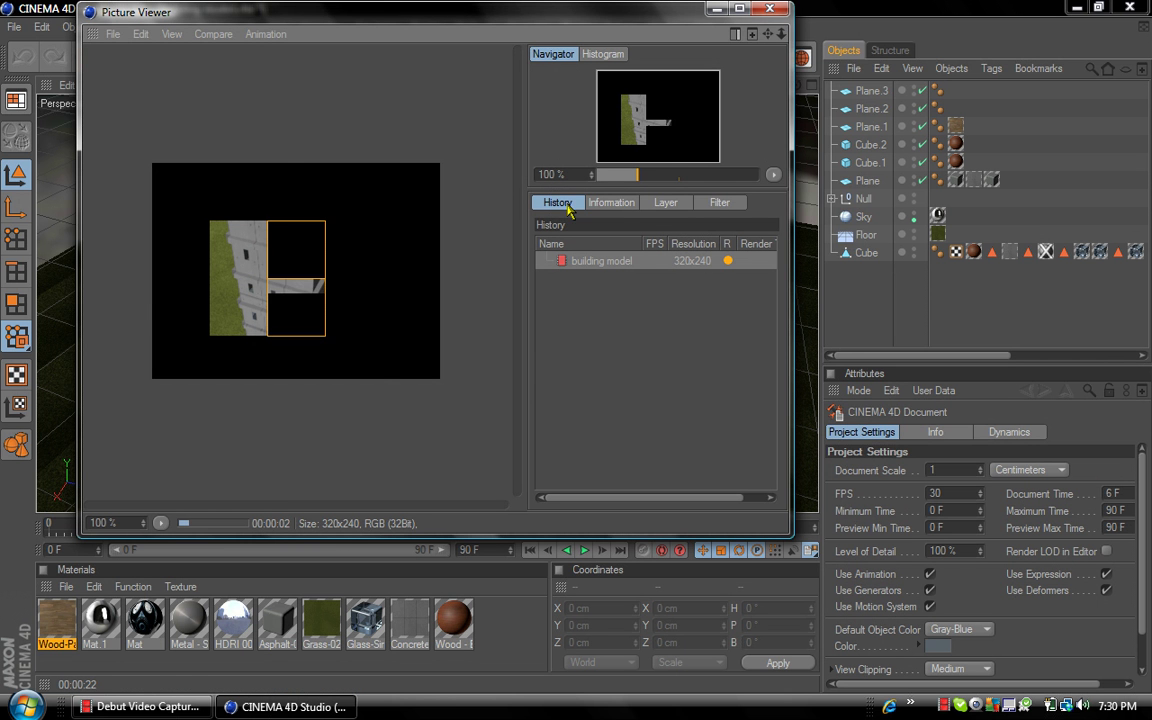
click(113, 34)
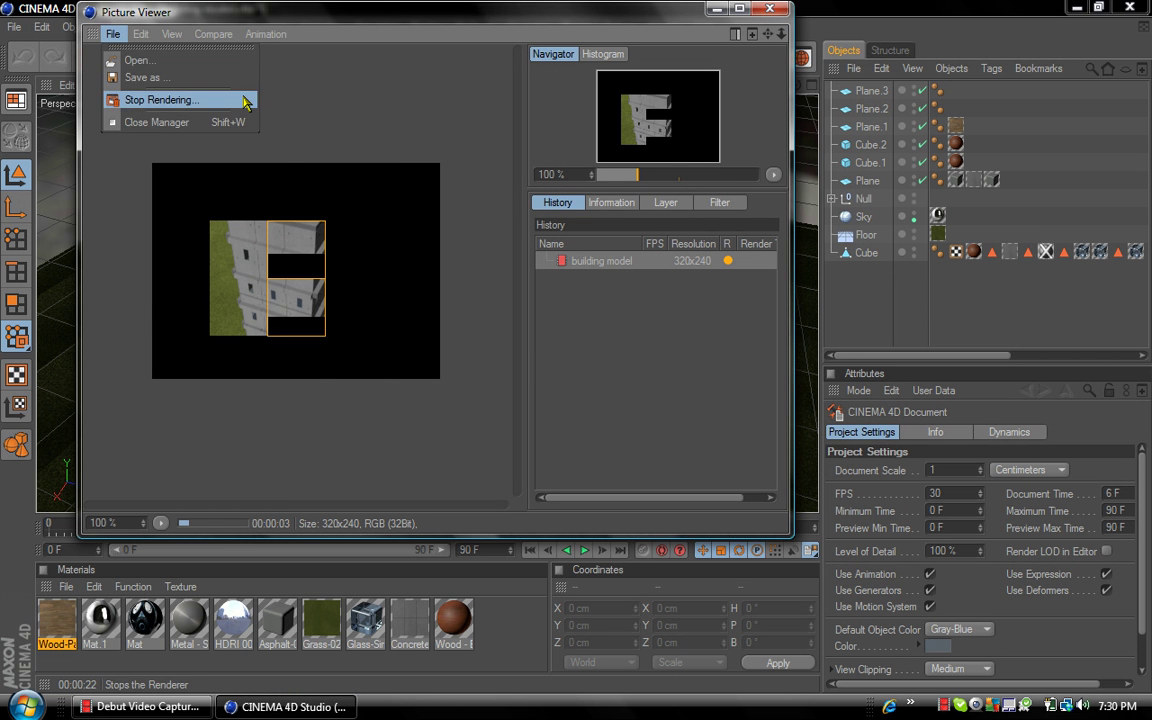
click(473, 96)
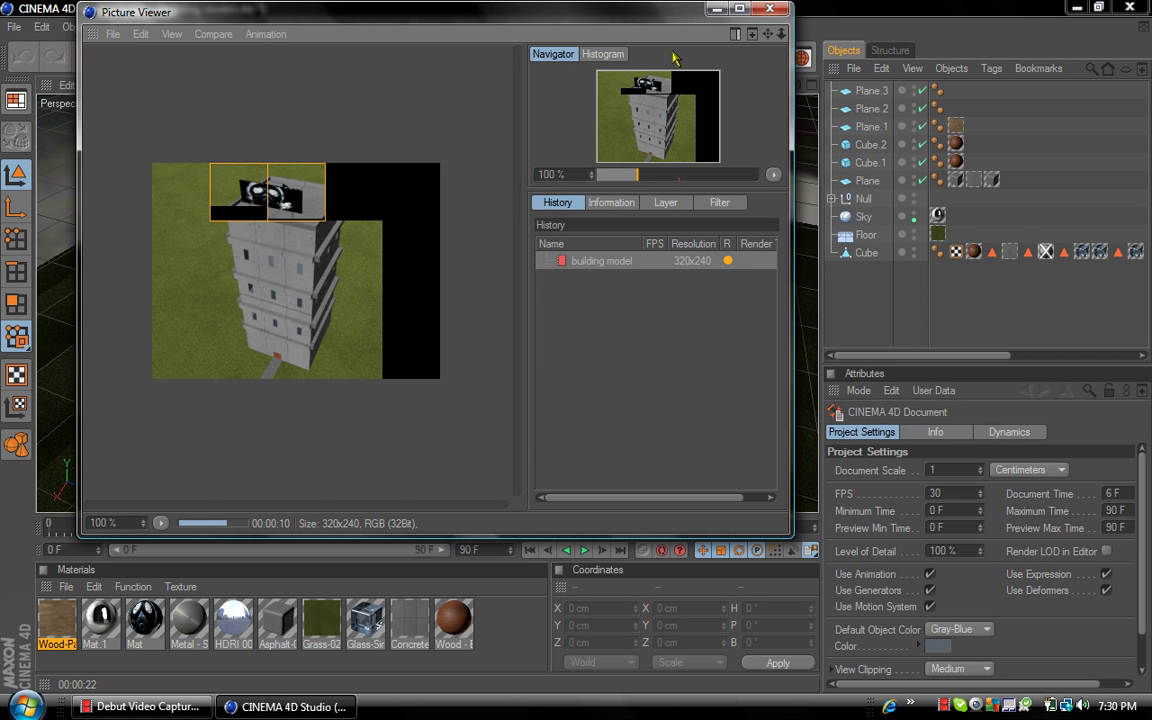
click(769, 9)
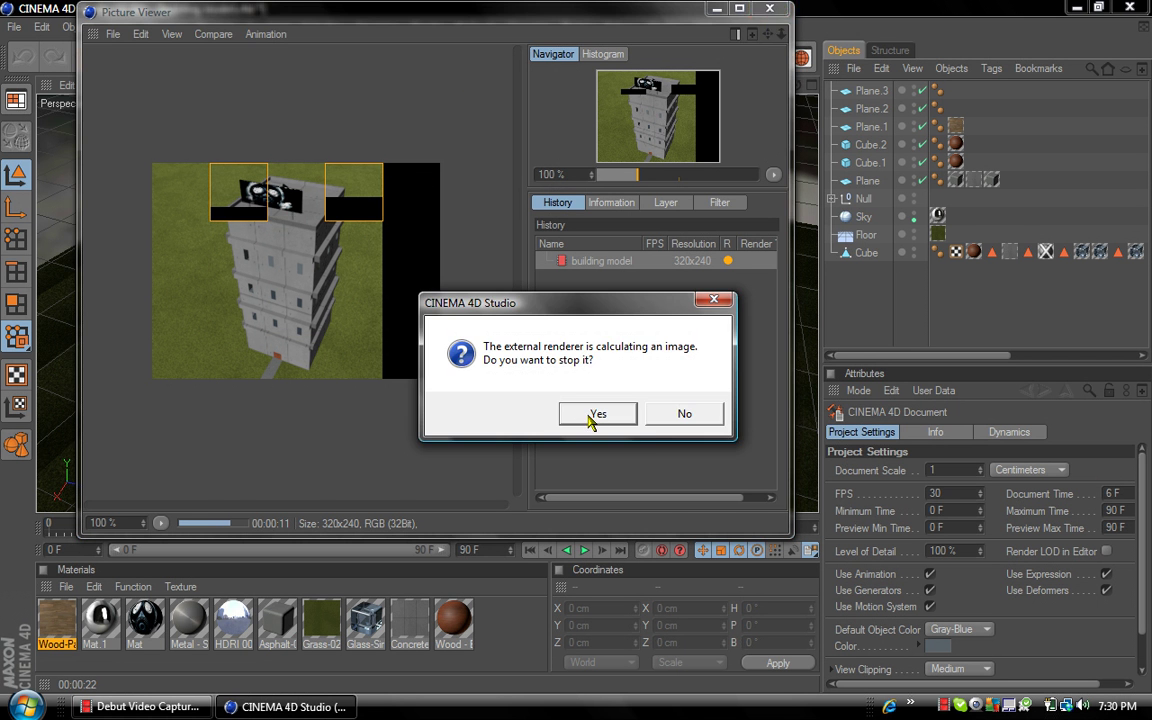
click(596, 414)
Render the building once more directly in the Perspective view and switch to Debut Video Capture.
click(393, 70)
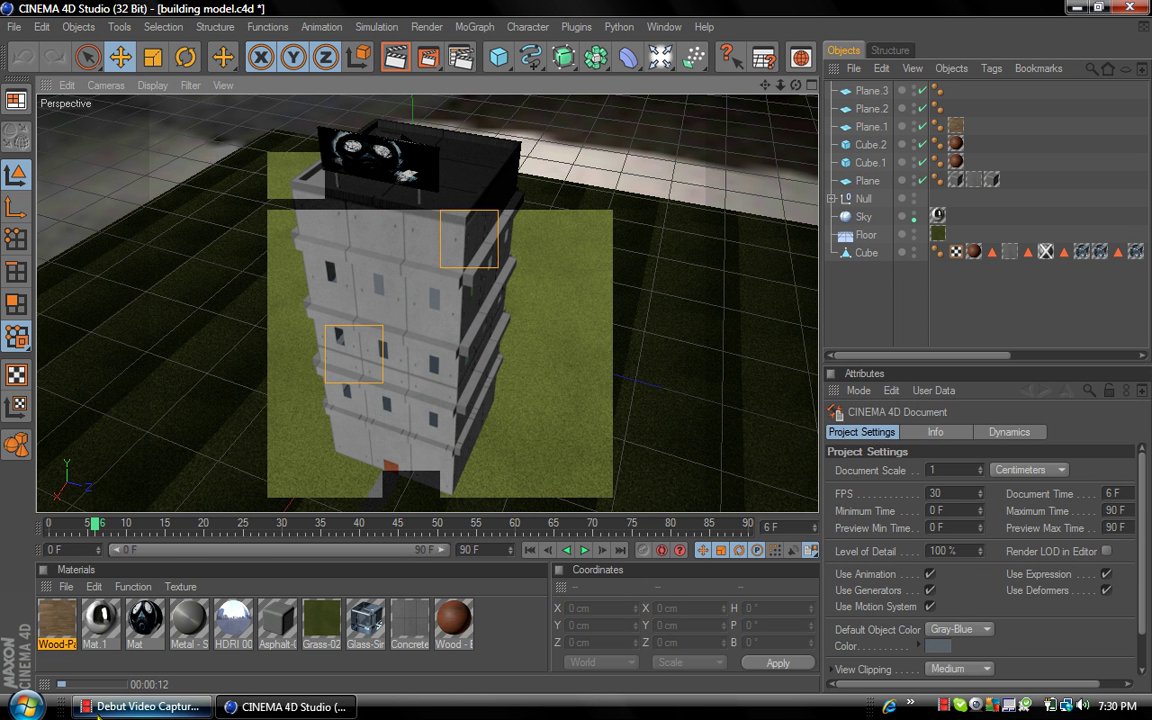
click(148, 707)
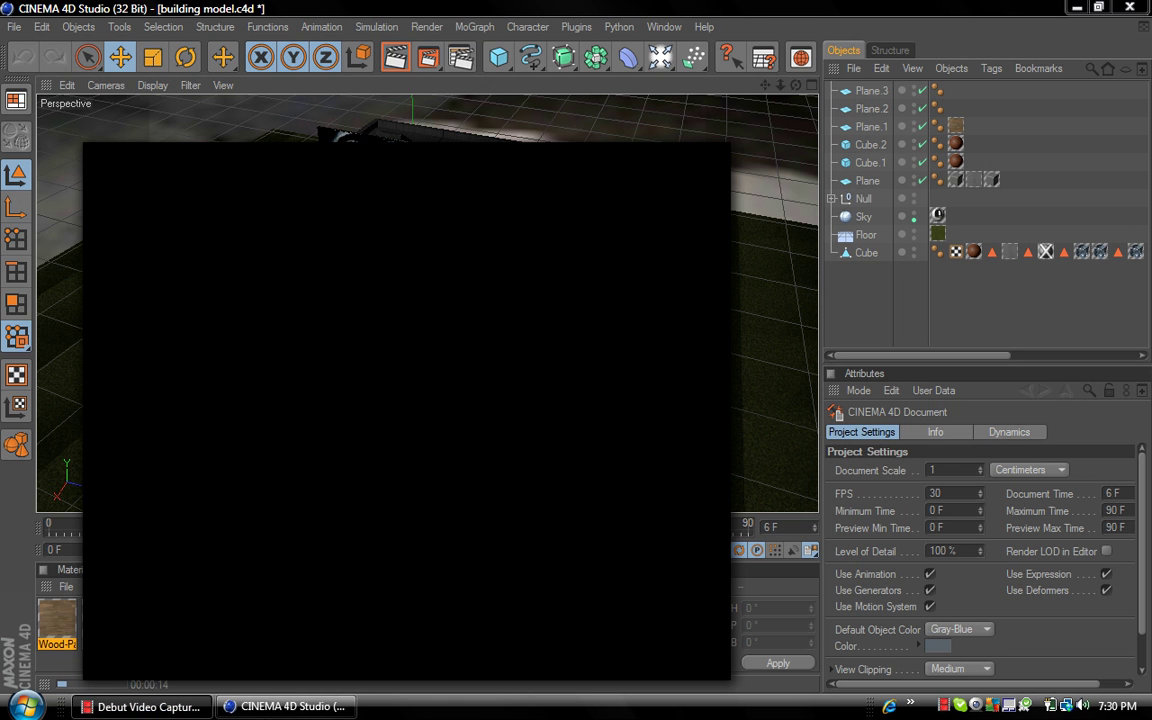